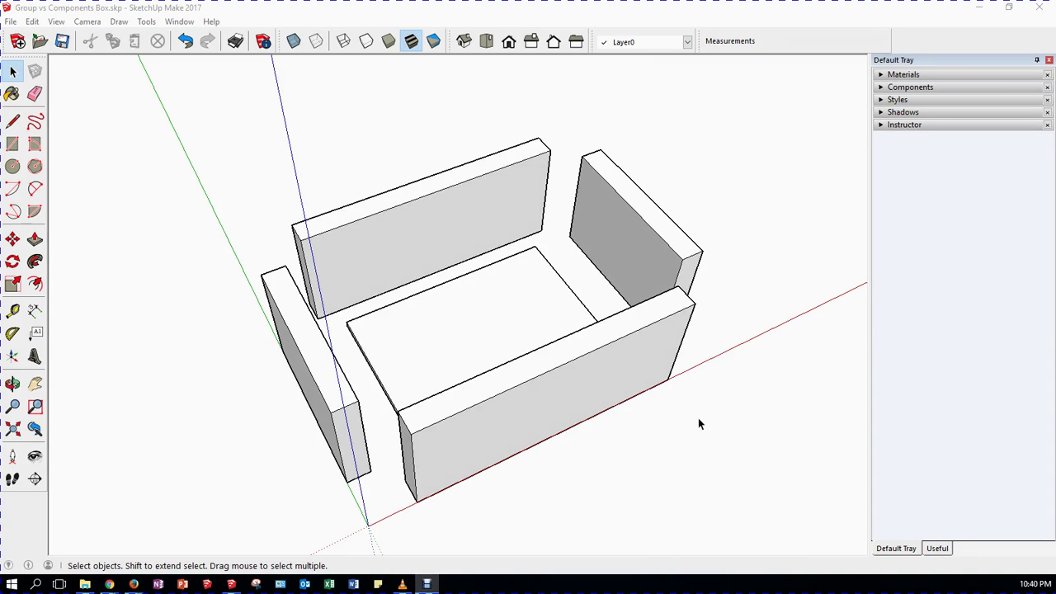
- Group all the faces and edges of the box's right end board and clear the selection
{"action": "triple_click", "coordinate": [647, 249]}
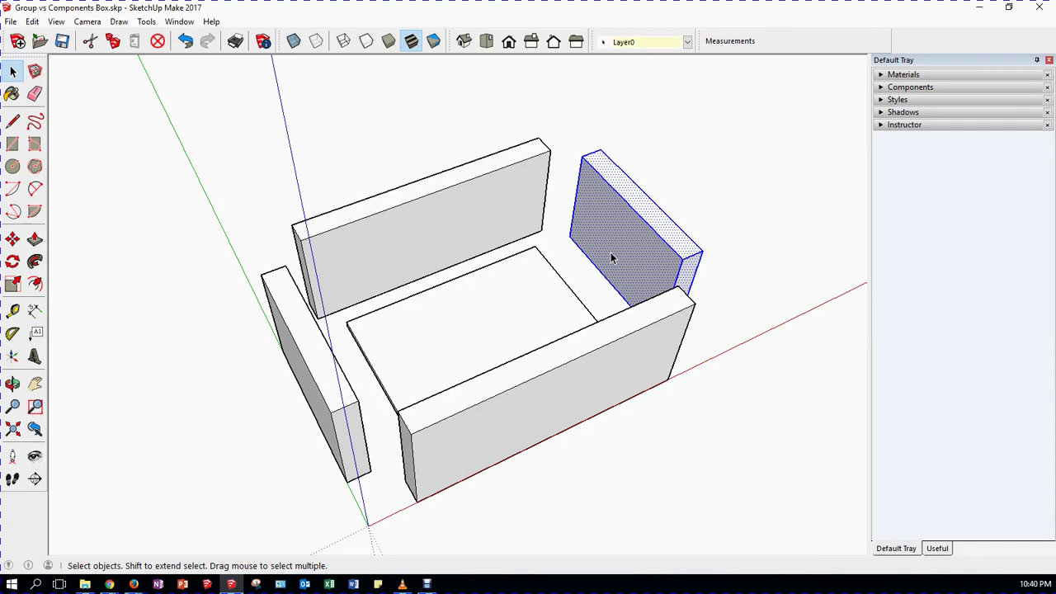
{"action": "right_click", "coordinate": [669, 236]}
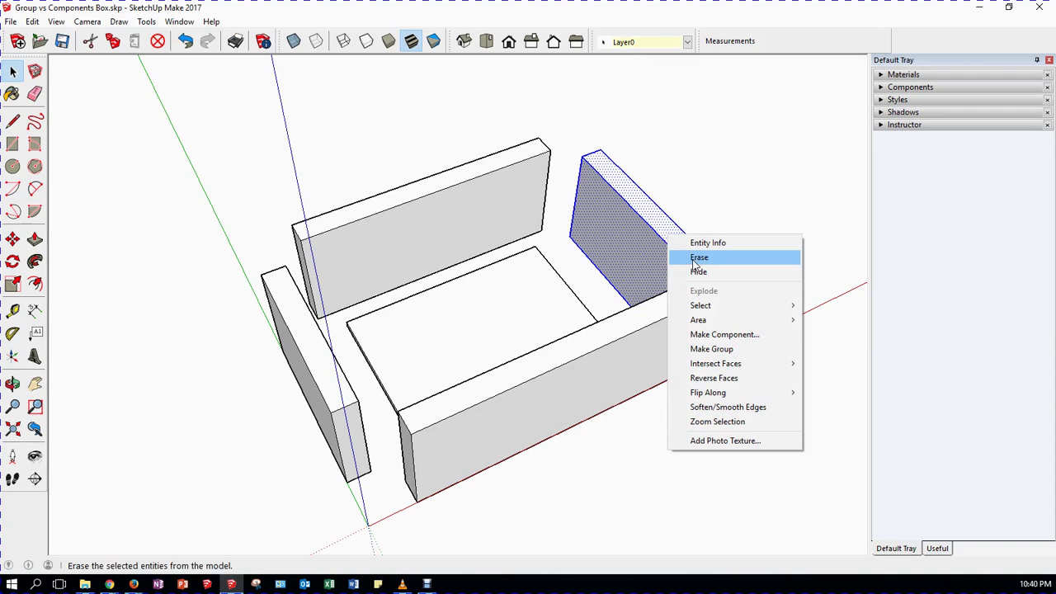
{"action": "left_click", "coordinate": [711, 350]}
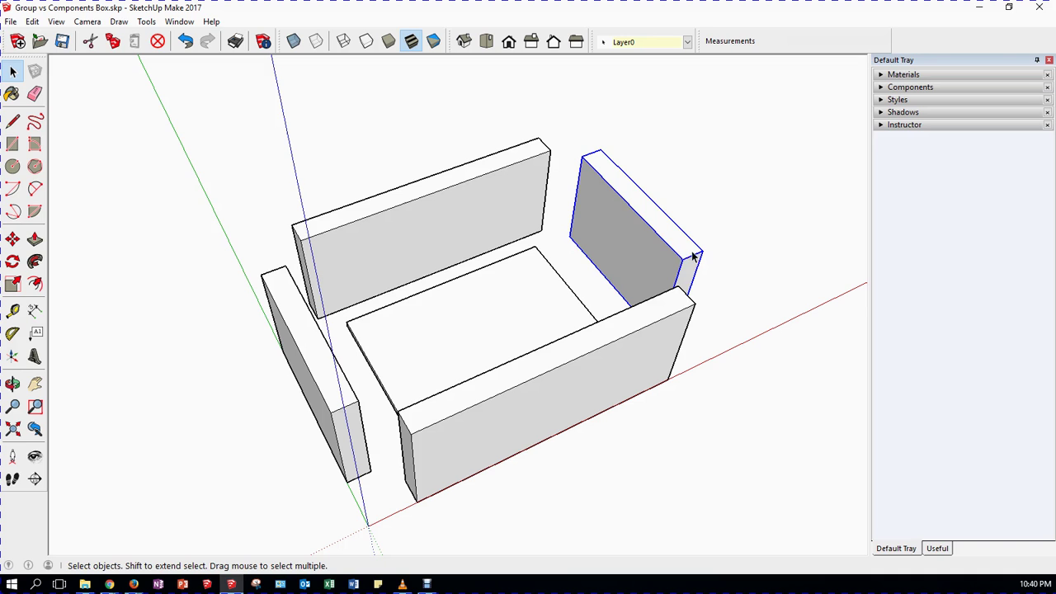
{"action": "key", "text": "Escape"}
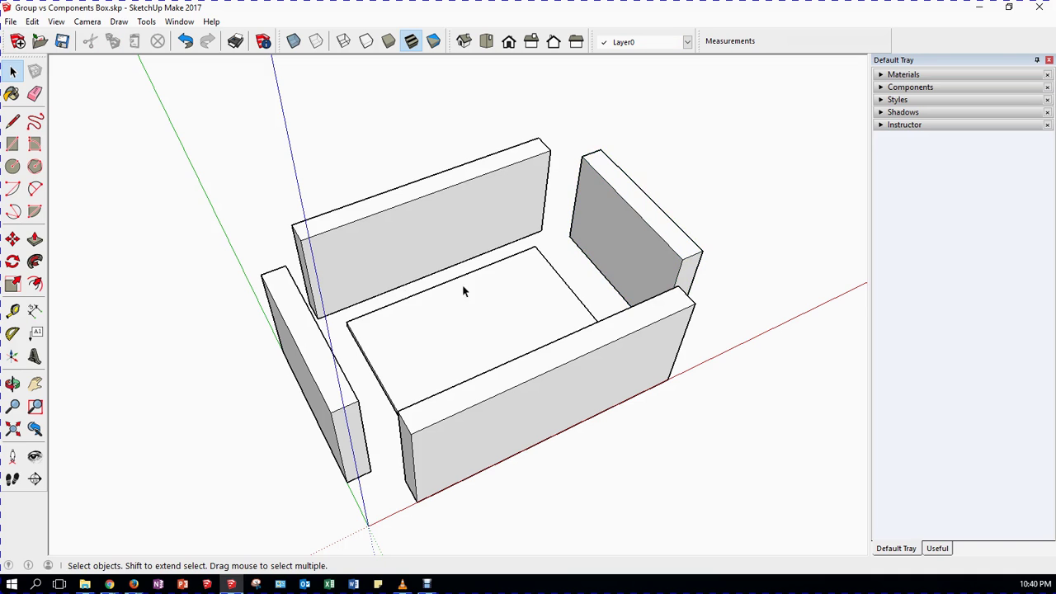
- Move the grouped right end board 39 outward along the red axis
{"action": "left_click", "coordinate": [13, 239]}
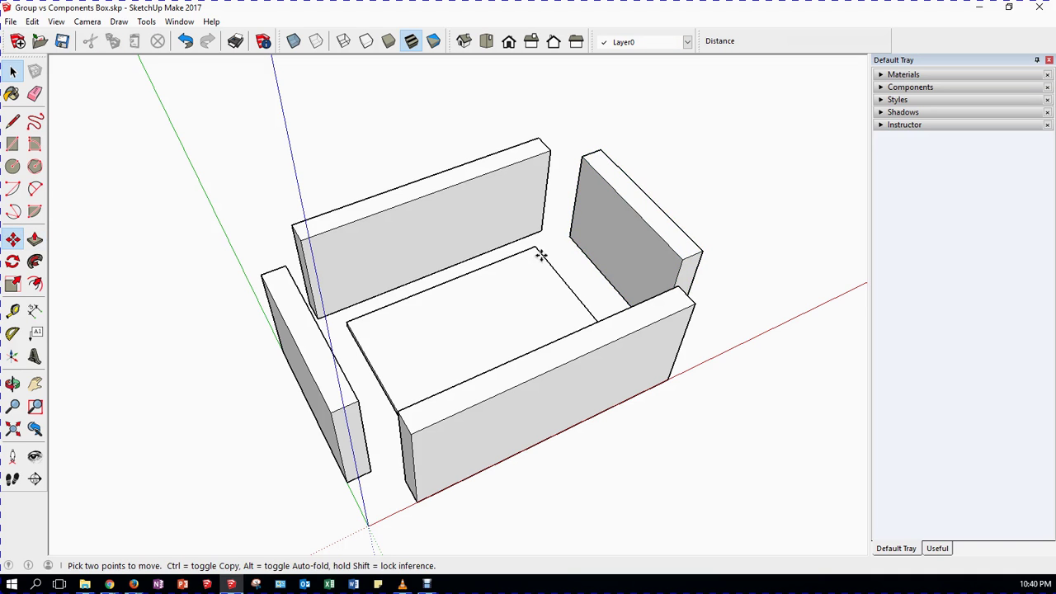
{"action": "left_click", "coordinate": [681, 259]}
{"action": "left_click", "coordinate": [729, 242]}
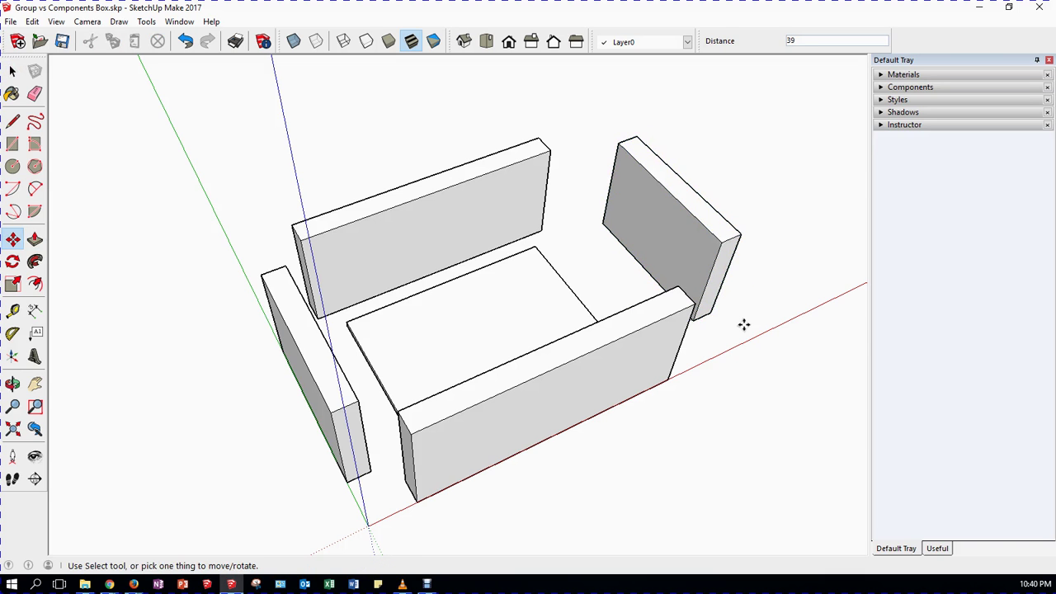
- Inside the right end board's group, push the top face down 19 and the near end face in 31, and close the group
{"action": "left_click", "coordinate": [11, 72]}
{"action": "triple_click", "coordinate": [647, 209]}
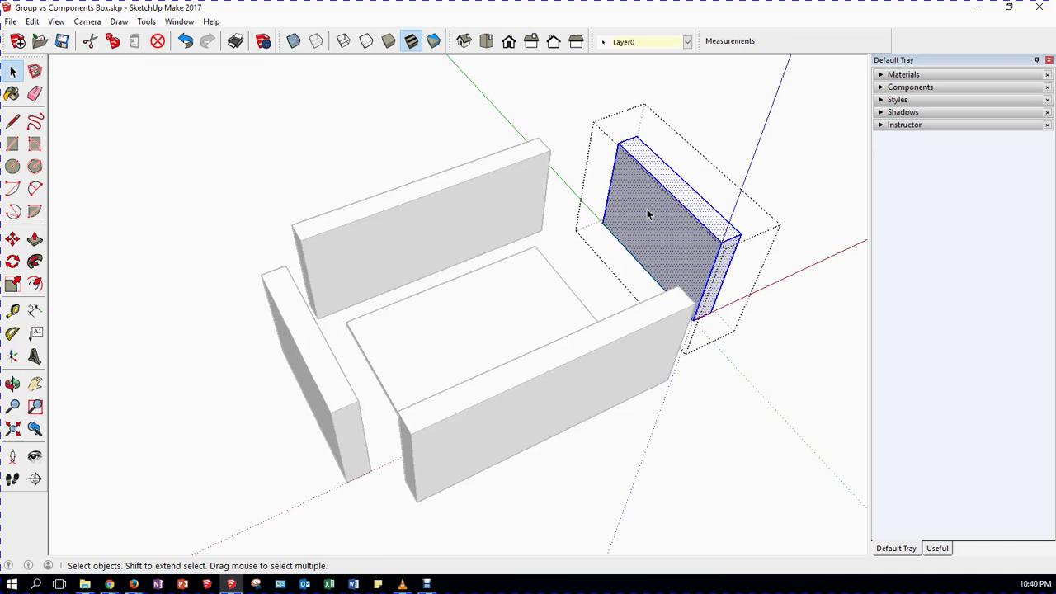
{"action": "left_click", "coordinate": [789, 234]}
{"action": "double_click", "coordinate": [682, 250]}
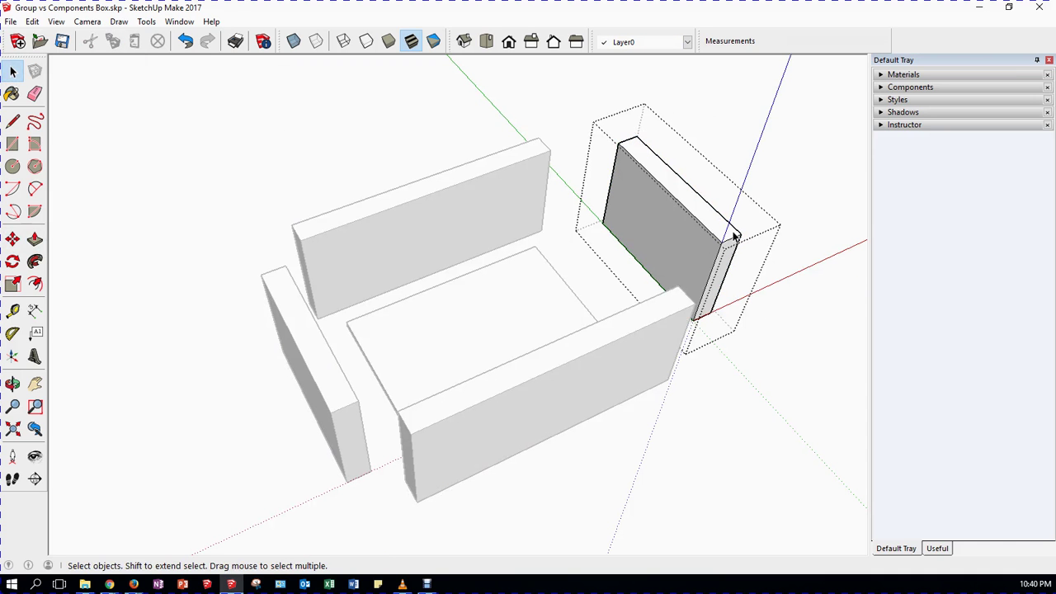
{"action": "left_click", "coordinate": [34, 239]}
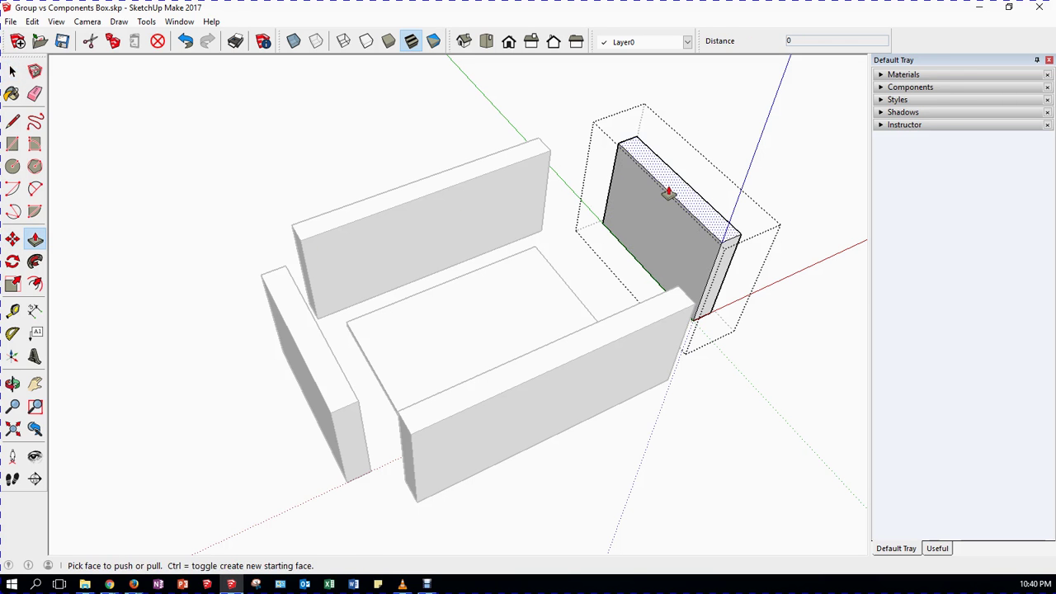
{"action": "left_click_drag", "start_coordinate": [667, 193], "coordinate": [652, 242]}
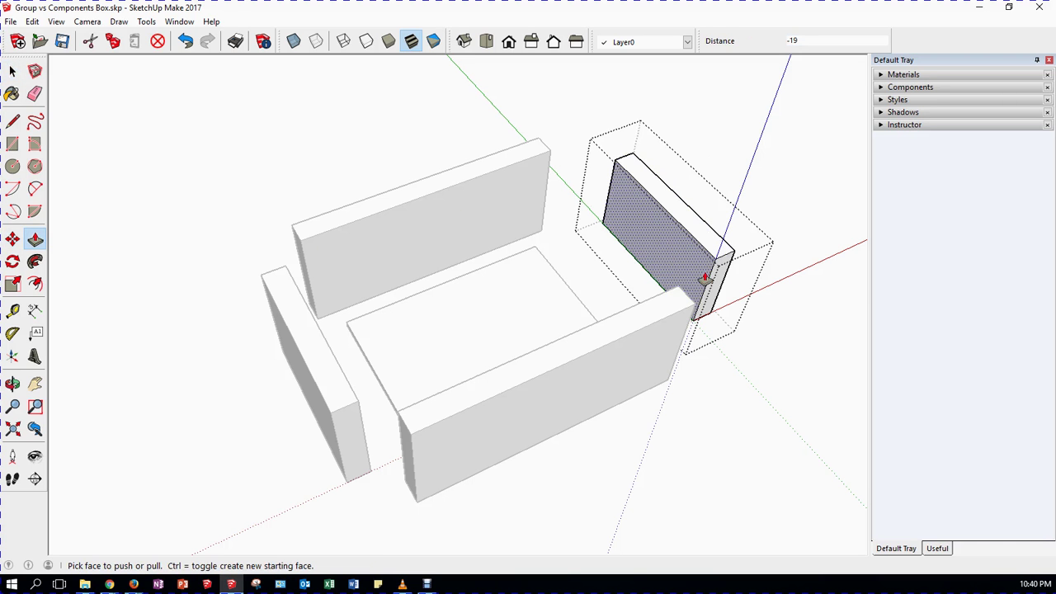
{"action": "left_click_drag", "start_coordinate": [716, 287], "coordinate": [690, 273]}
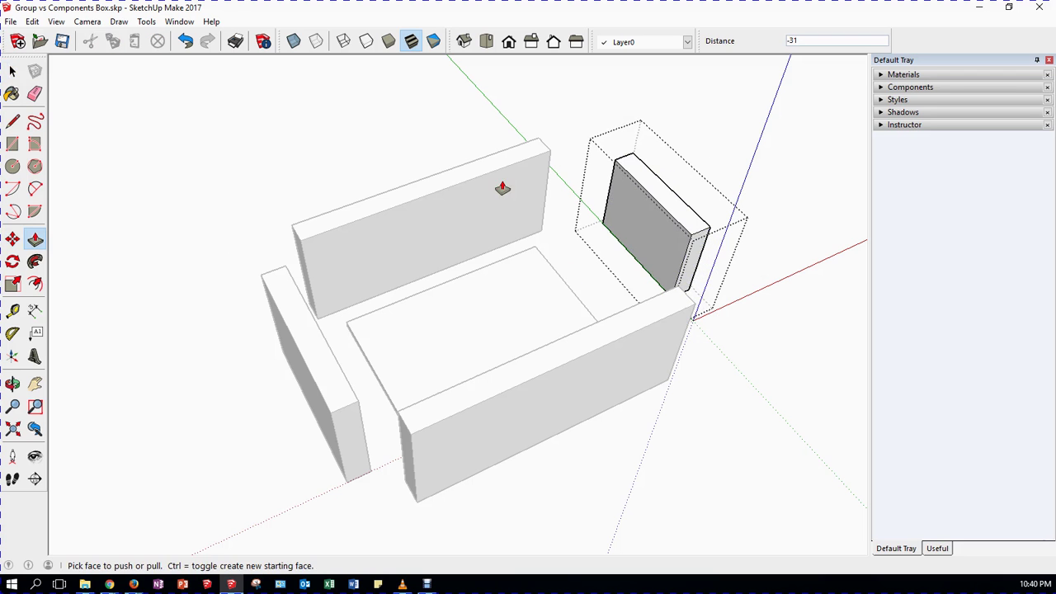
{"action": "key", "text": "space"}
{"action": "left_click", "coordinate": [167, 184]}
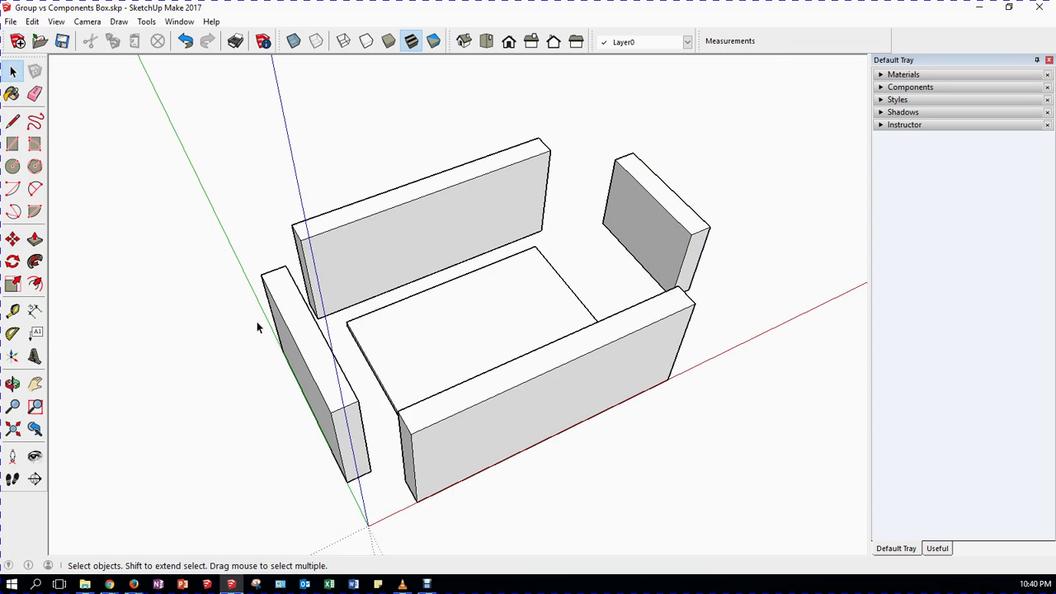
- Select all connected faces and edges of the ungrouped left end board
{"action": "key", "text": "o"}
{"action": "left_click_drag", "start_coordinate": [253, 327], "coordinate": [311, 254]}
{"action": "key", "text": "space"}
{"action": "left_click", "coordinate": [313, 353]}
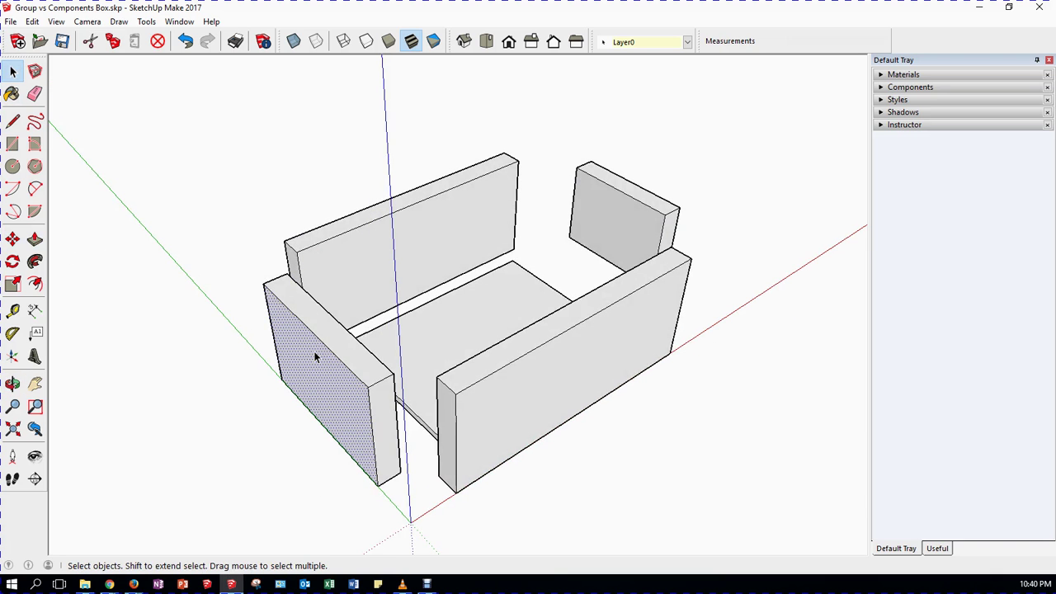
{"action": "double_click", "coordinate": [314, 351]}
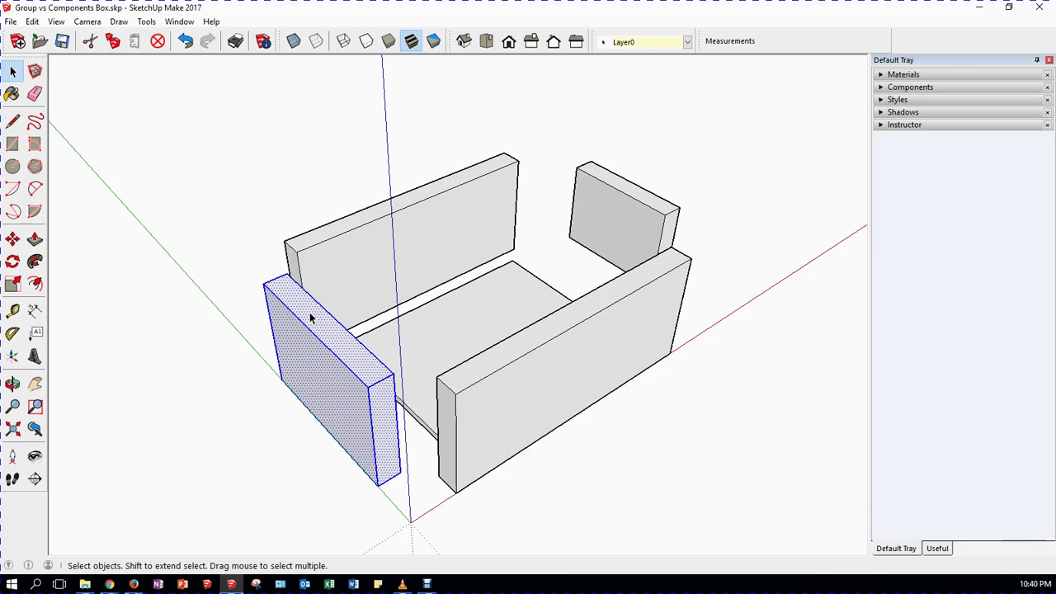
{"action": "triple_click", "coordinate": [330, 375]}
- Try a crossing selection over the left end board from a higher viewpoint, and clear the selection
{"action": "key", "text": "o"}
{"action": "left_click_drag", "start_coordinate": [720, 405], "coordinate": [558, 445]}
{"action": "key", "text": "space"}
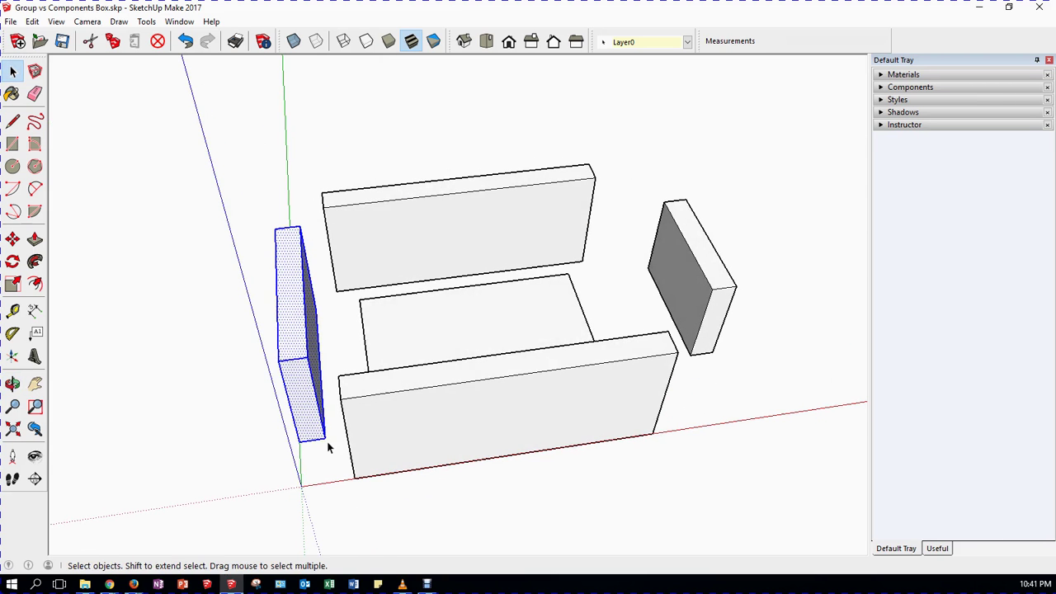
{"action": "left_click_drag", "start_coordinate": [336, 460], "coordinate": [320, 393]}
{"action": "left_click", "coordinate": [325, 459]}
{"action": "left_click_drag", "start_coordinate": [326, 450], "coordinate": [247, 202]}
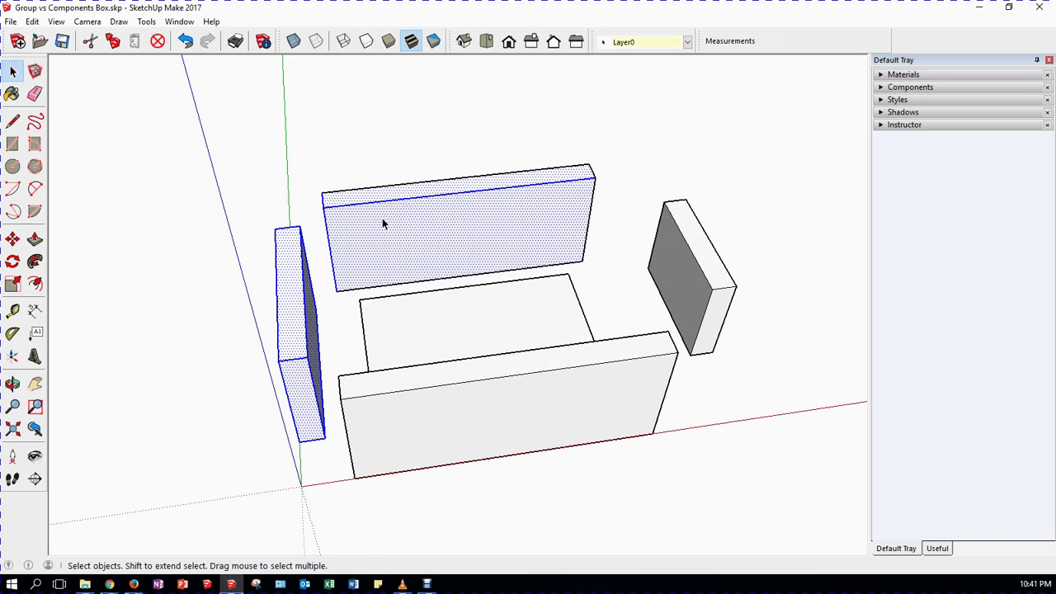
{"action": "left_click", "coordinate": [266, 462]}
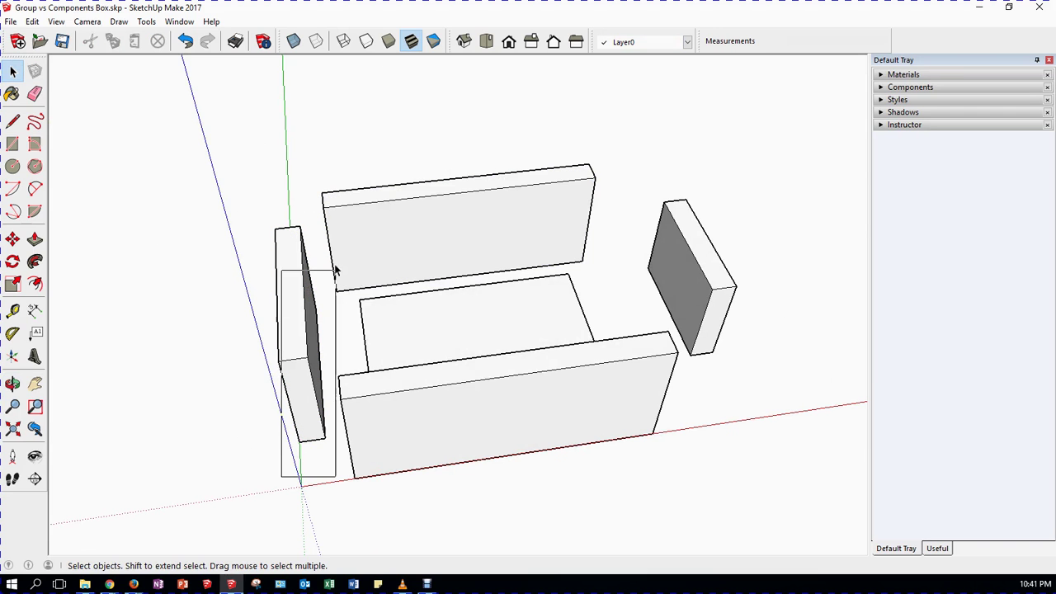
- Select only the left end board with an enclosing selection window and make it a component named Side
{"action": "left_click", "coordinate": [307, 272]}
{"action": "left_click_drag", "start_coordinate": [241, 497], "coordinate": [336, 215]}
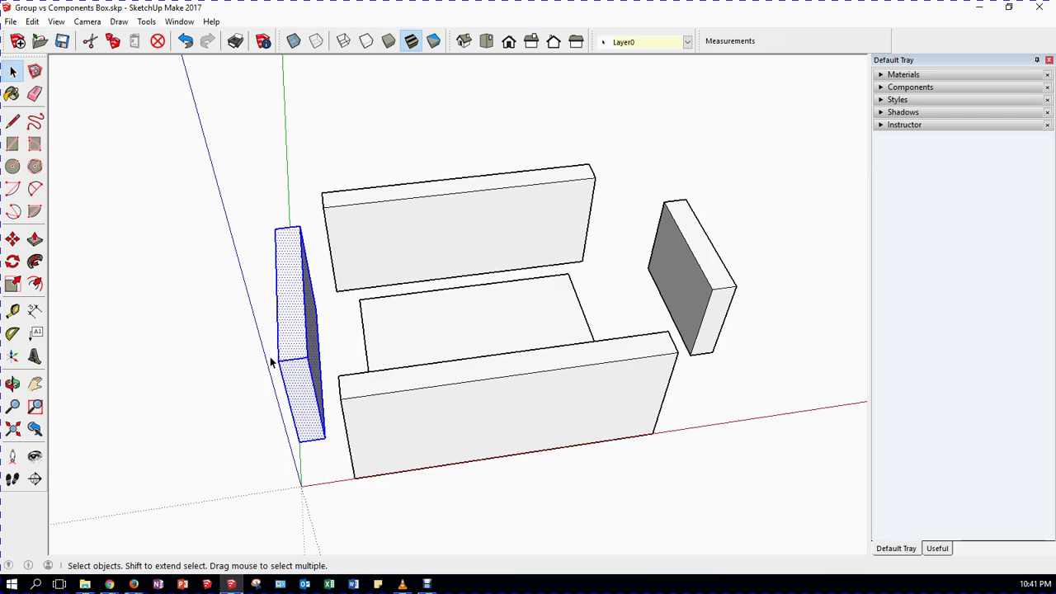
{"action": "middle_click_drag", "start_coordinate": [162, 325], "coordinate": [253, 233]}
{"action": "right_click", "coordinate": [314, 296]}
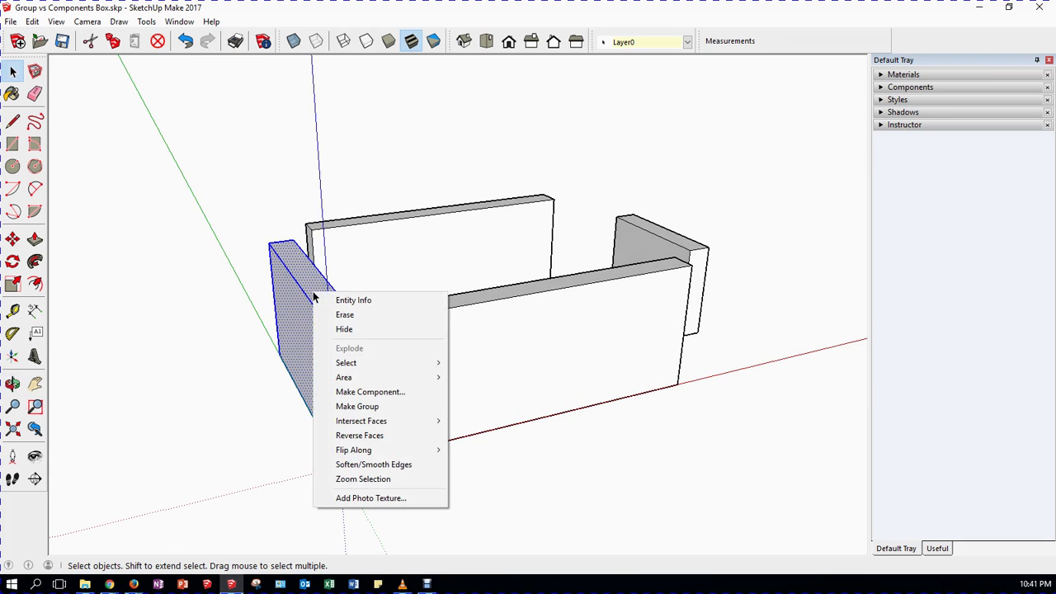
{"action": "left_click", "coordinate": [350, 396]}
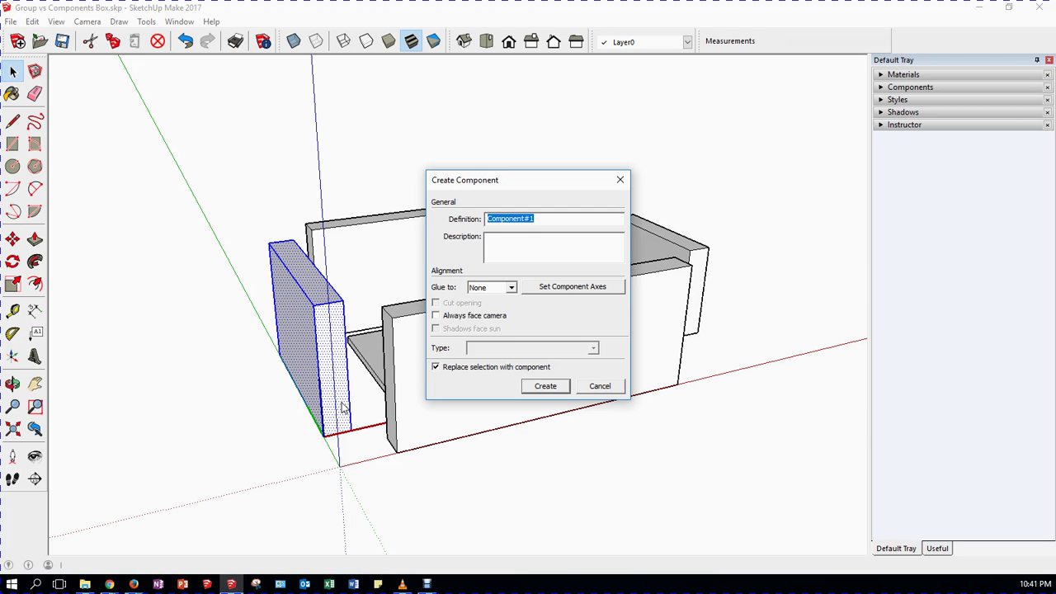
{"action": "type", "text": "Side"}
{"action": "left_click", "coordinate": [546, 386]}
- Compare the right group and the left Side component by selecting each in turn, and briefly open the component for editing
{"action": "left_click", "coordinate": [444, 490]}
{"action": "left_click", "coordinate": [629, 248]}
{"action": "left_click", "coordinate": [339, 357]}
{"action": "left_click", "coordinate": [695, 257]}
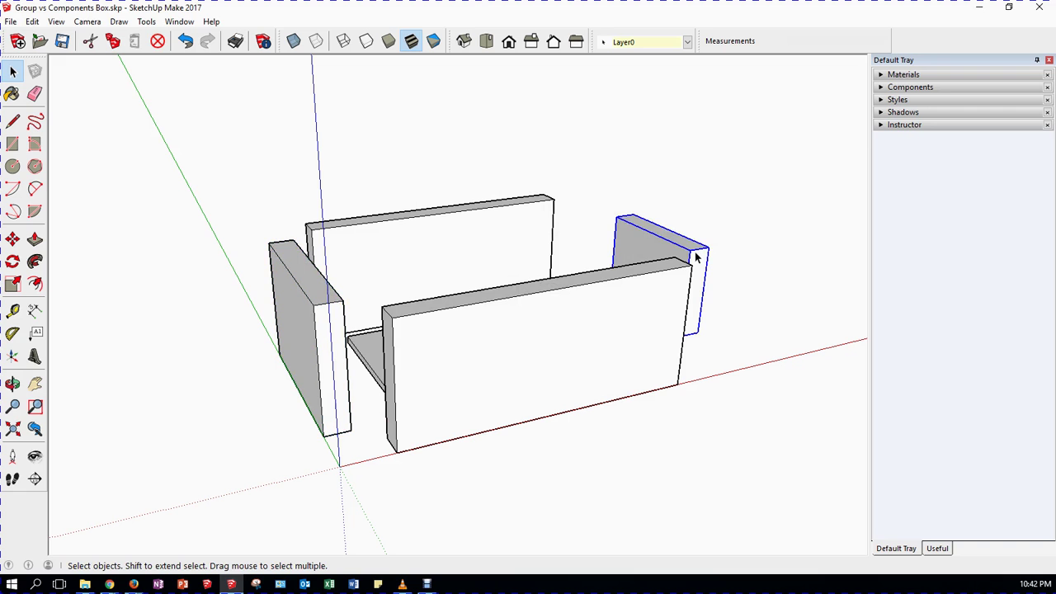
{"action": "left_click", "coordinate": [301, 337]}
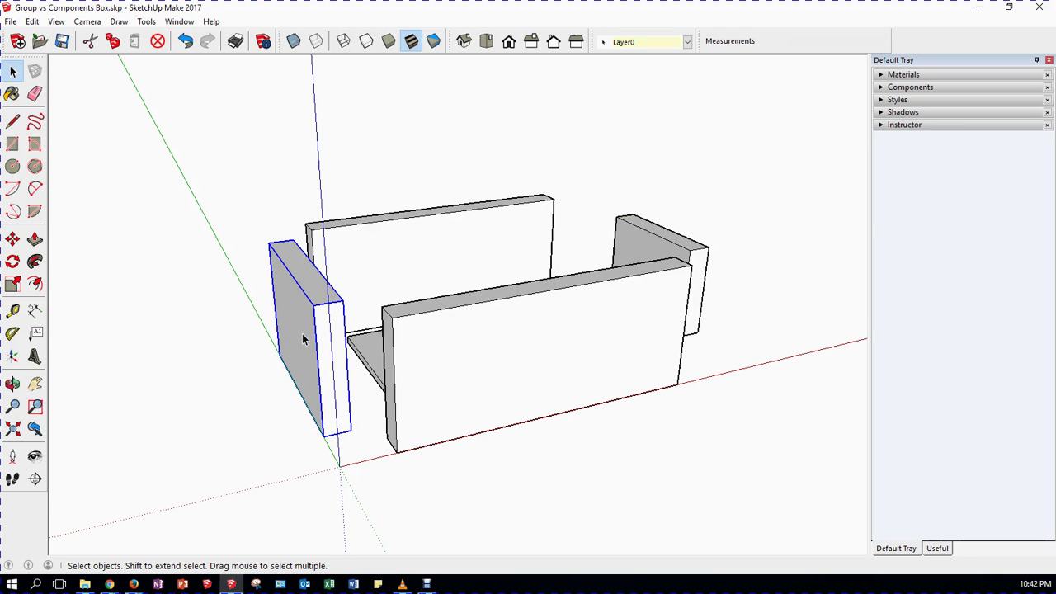
{"action": "double_click", "coordinate": [302, 337]}
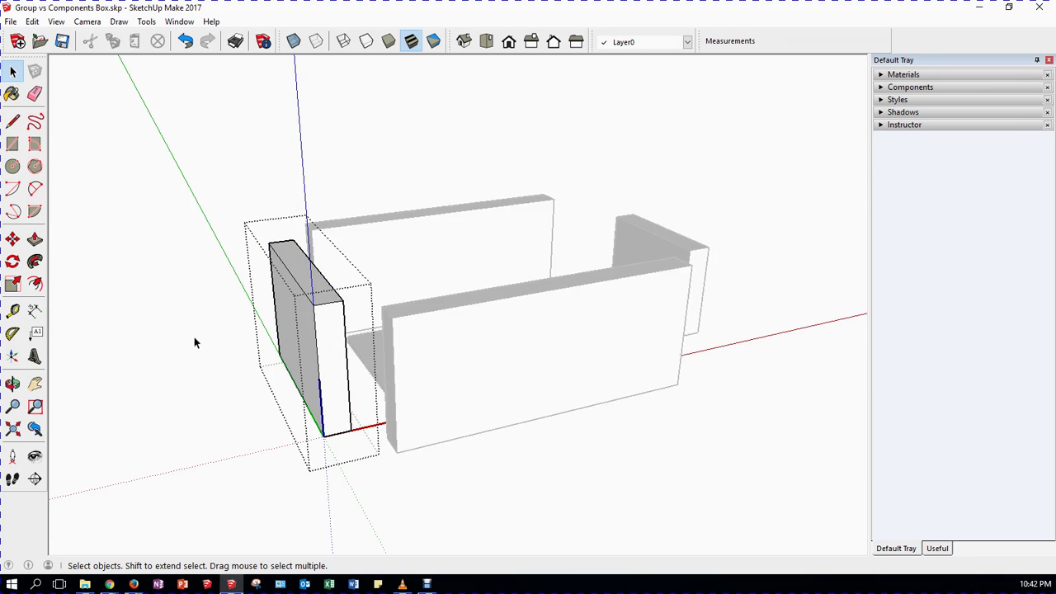
{"action": "left_click", "coordinate": [754, 443]}
- Examine the two end boards from several angles, selecting the left component and the right group
{"action": "middle_click_drag", "start_coordinate": [703, 429], "coordinate": [437, 415]}
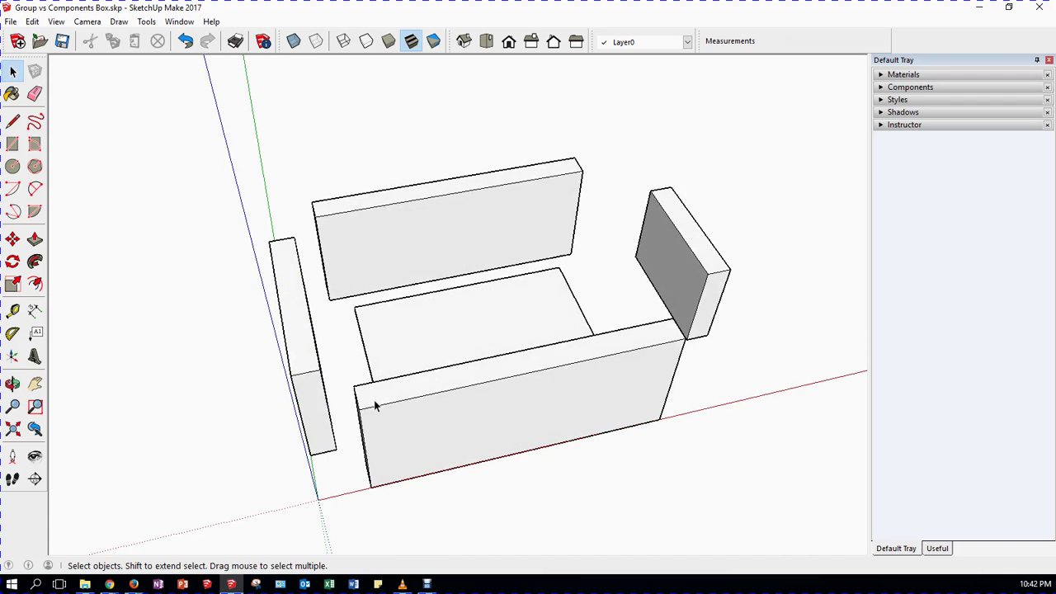
{"action": "middle_click_drag", "start_coordinate": [353, 397], "coordinate": [448, 384]}
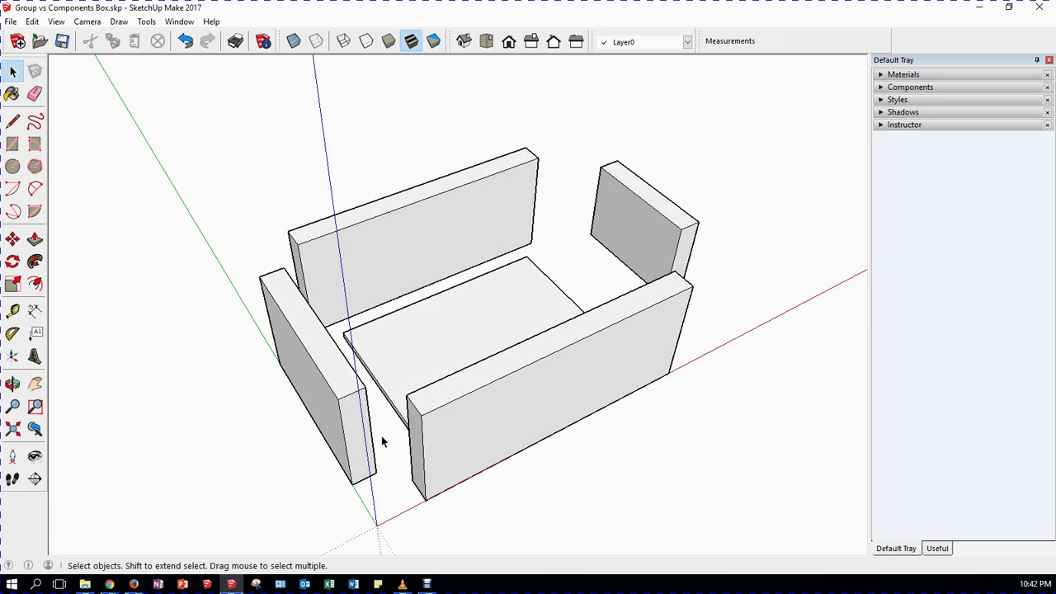
{"action": "left_click", "coordinate": [352, 426]}
{"action": "middle_click_drag", "start_coordinate": [275, 435], "coordinate": [306, 314]}
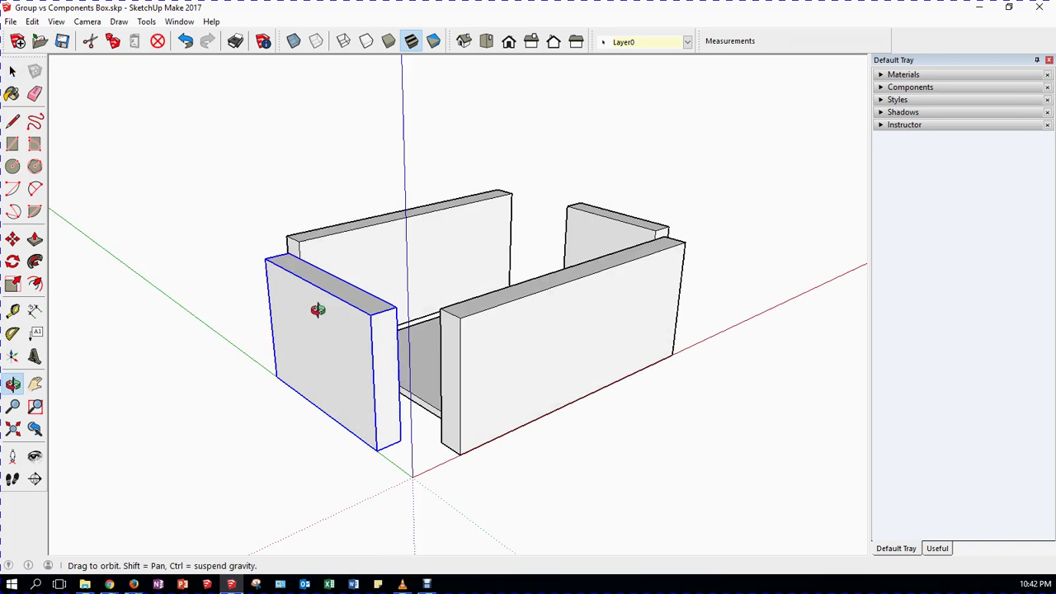
{"action": "middle_click_drag", "start_coordinate": [370, 316], "coordinate": [247, 391]}
{"action": "left_click", "coordinate": [697, 267]}
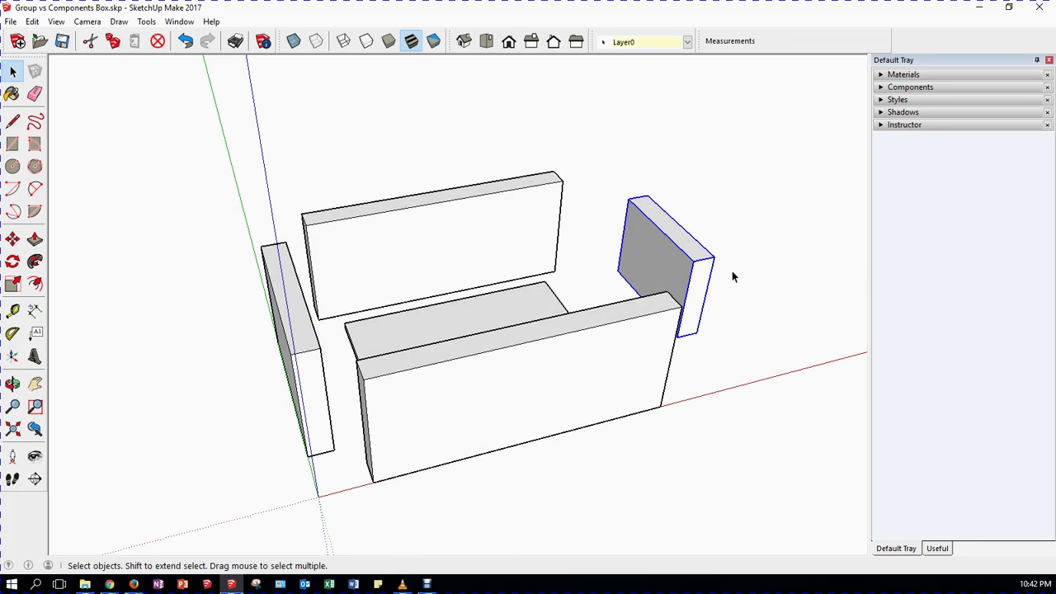
{"action": "left_click", "coordinate": [753, 318]}
- Explode the right end board's group into loose geometry
{"action": "left_click", "coordinate": [702, 284]}
{"action": "right_click", "coordinate": [702, 285]}
{"action": "left_click", "coordinate": [726, 356]}
{"action": "left_click", "coordinate": [738, 340]}
- Make the exploded right end board a component named Side, replacing the existing definition of that name
{"action": "left_click", "coordinate": [703, 284]}
{"action": "triple_click", "coordinate": [702, 285]}
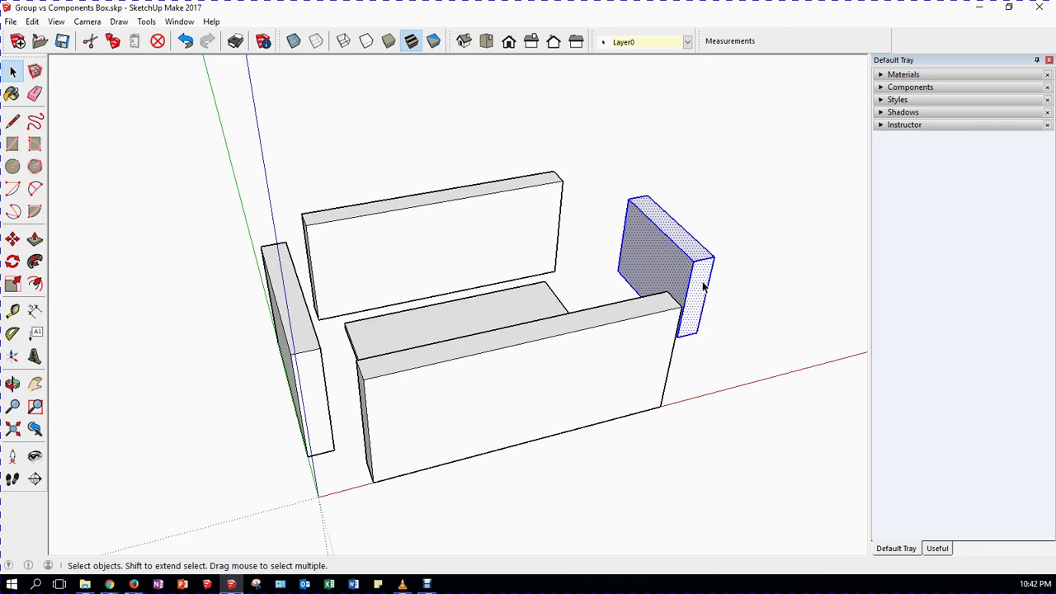
{"action": "right_click", "coordinate": [702, 283]}
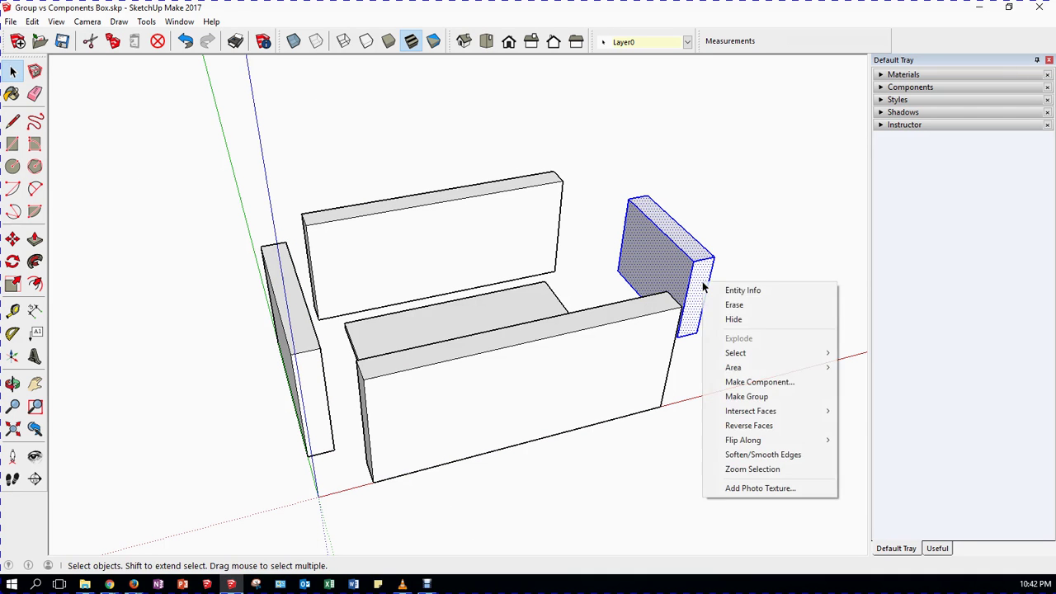
{"action": "left_click", "coordinate": [730, 386]}
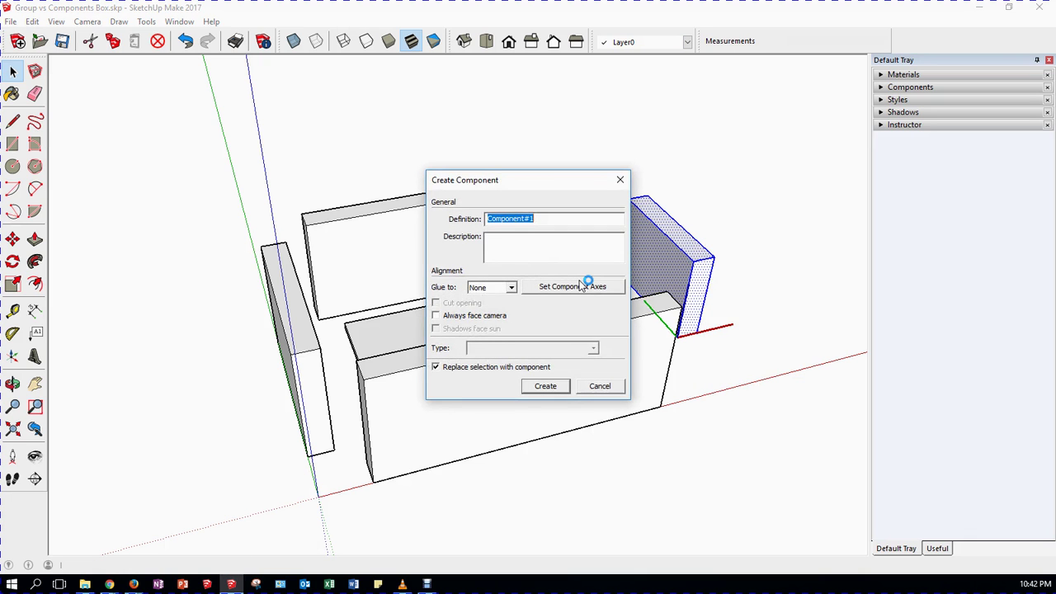
{"action": "type", "text": "Side"}
{"action": "key", "text": "Return"}
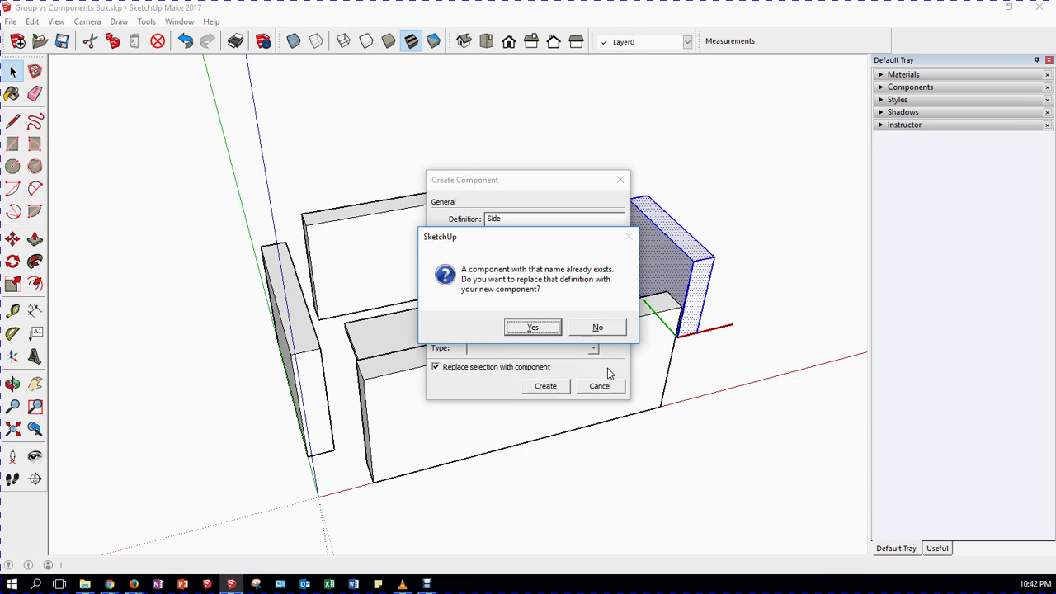
{"action": "left_click", "coordinate": [532, 327]}
- Undo the replacement of the Side definition and check both end boards by selecting each one
{"action": "middle_click_drag", "start_coordinate": [275, 438], "coordinate": [483, 375]}
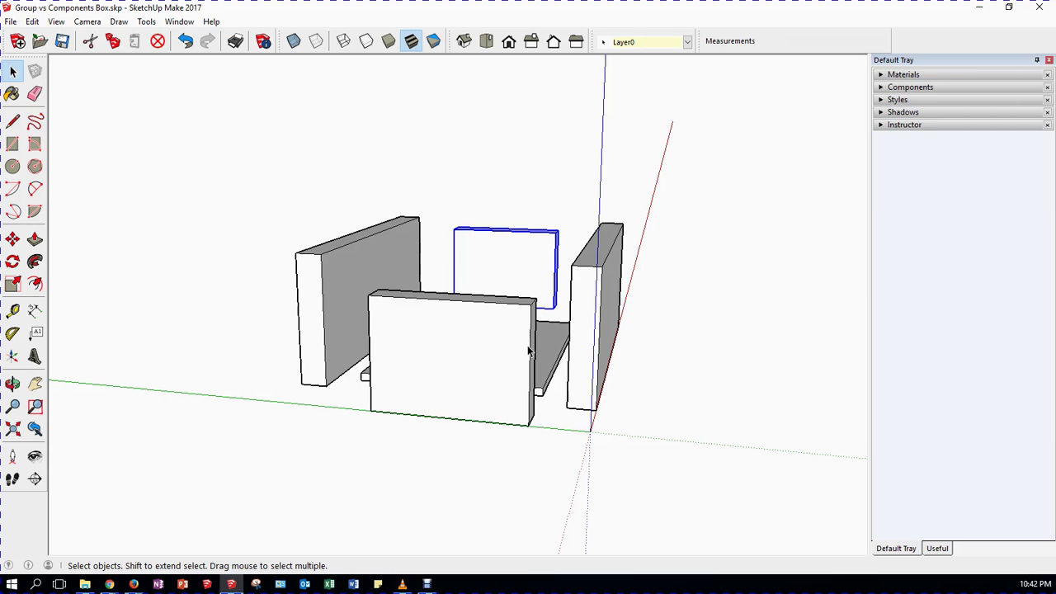
{"action": "middle_click_drag", "start_coordinate": [731, 386], "coordinate": [415, 457]}
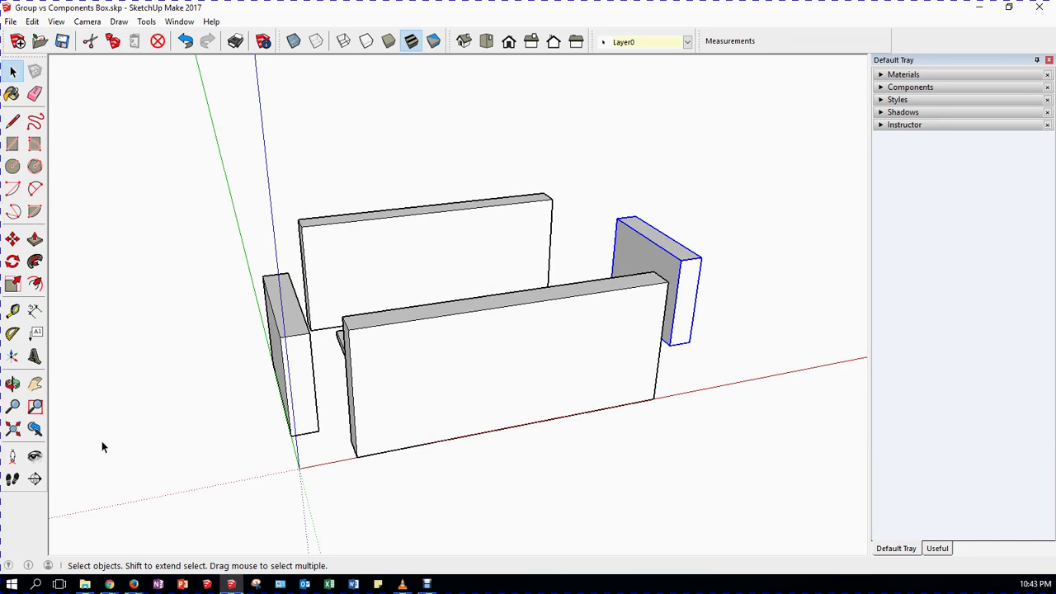
{"action": "left_click", "coordinate": [185, 43]}
{"action": "left_click", "coordinate": [293, 353]}
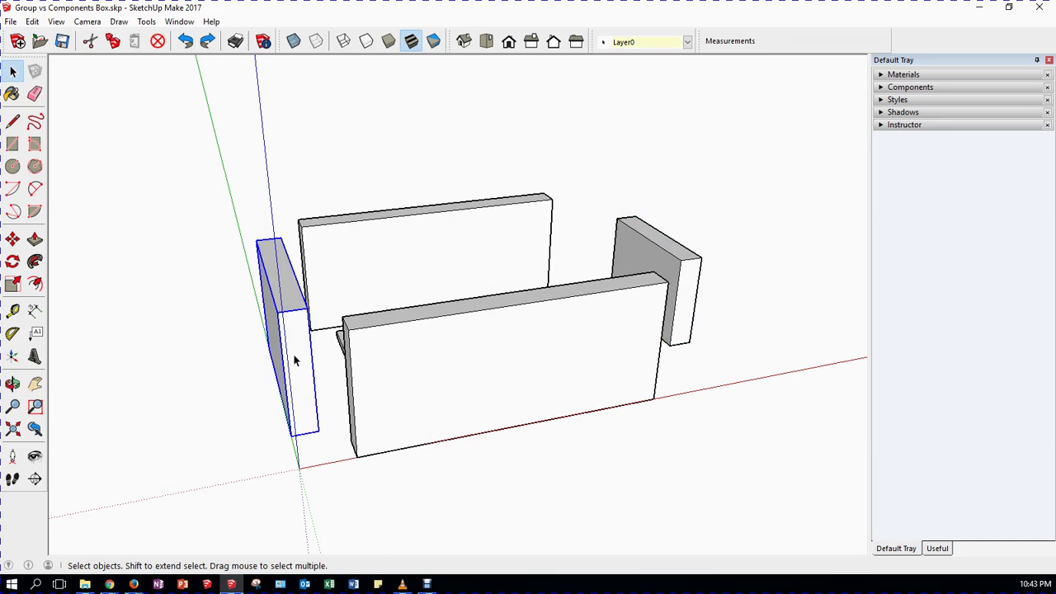
{"action": "left_click", "coordinate": [682, 292]}
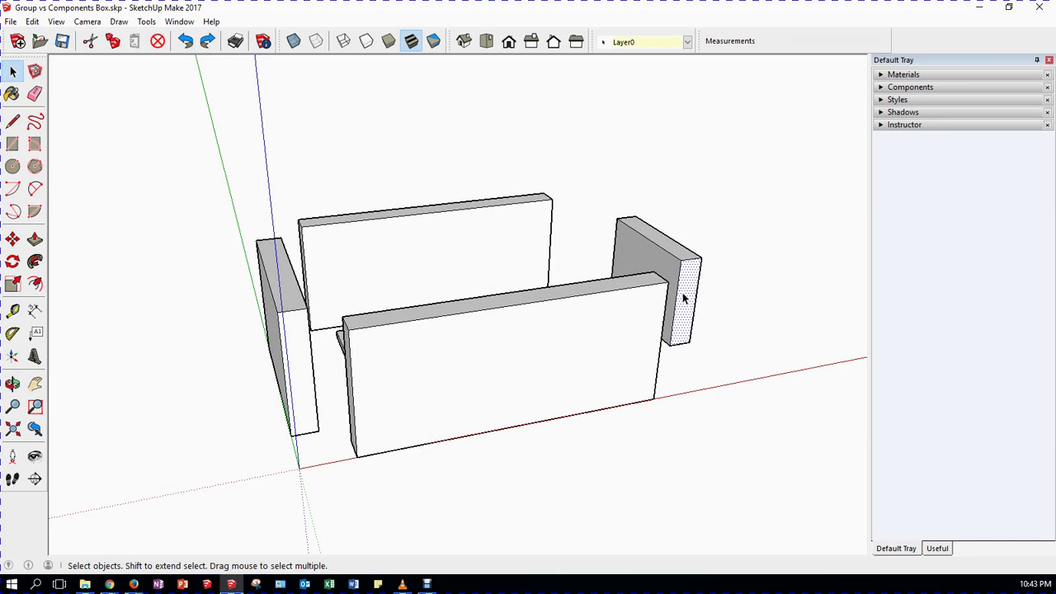
- Delete the loose, ungrouped end board at the far end of the red axis
{"action": "left_click", "coordinate": [702, 307]}
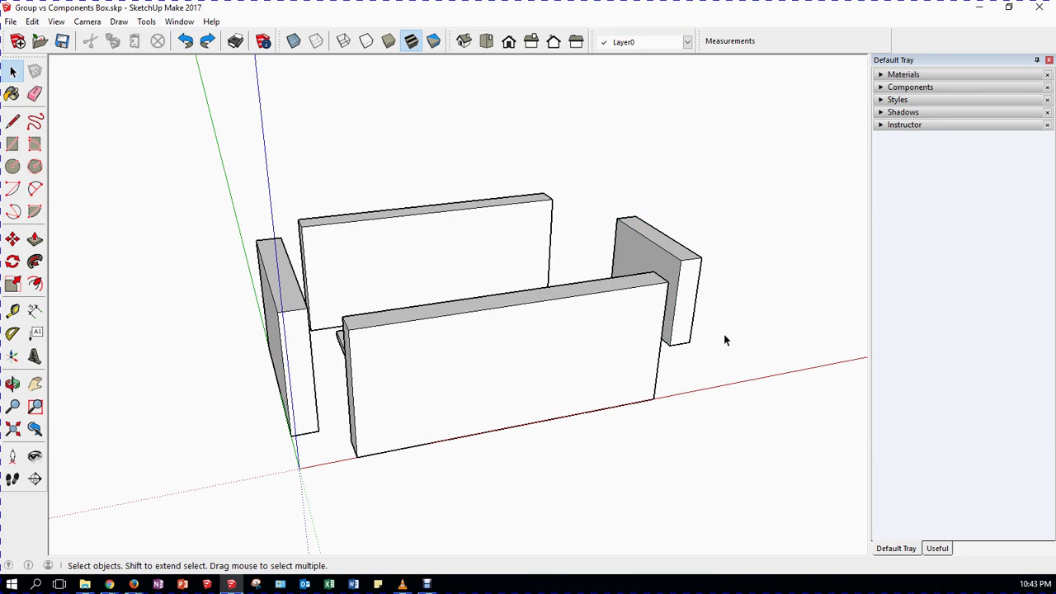
{"action": "middle_click_drag", "start_coordinate": [687, 348], "coordinate": [314, 447]}
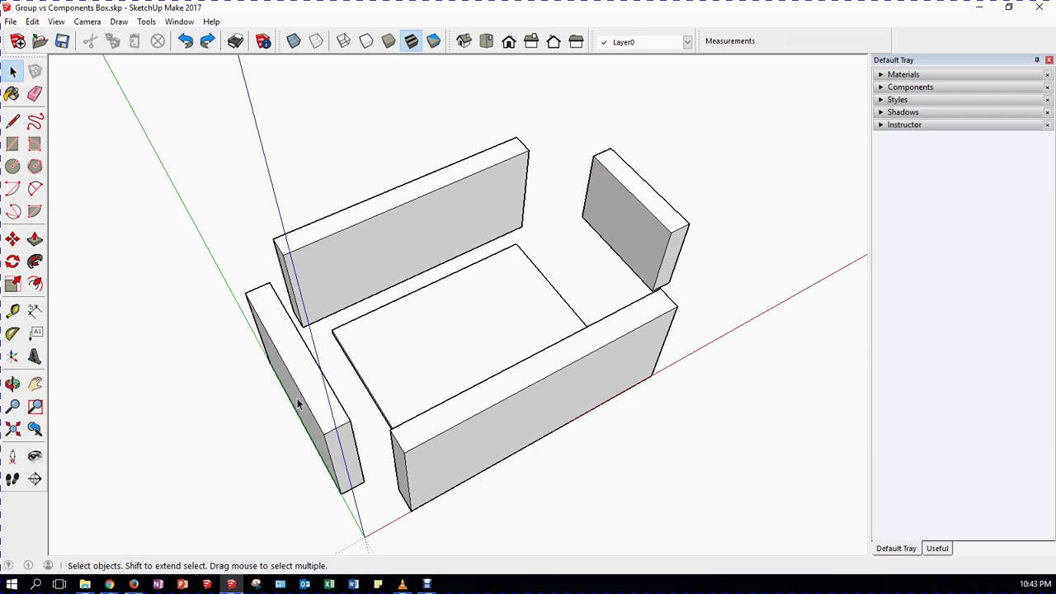
{"action": "middle_click_drag", "start_coordinate": [302, 405], "coordinate": [306, 371]}
{"action": "left_click", "coordinate": [306, 372]}
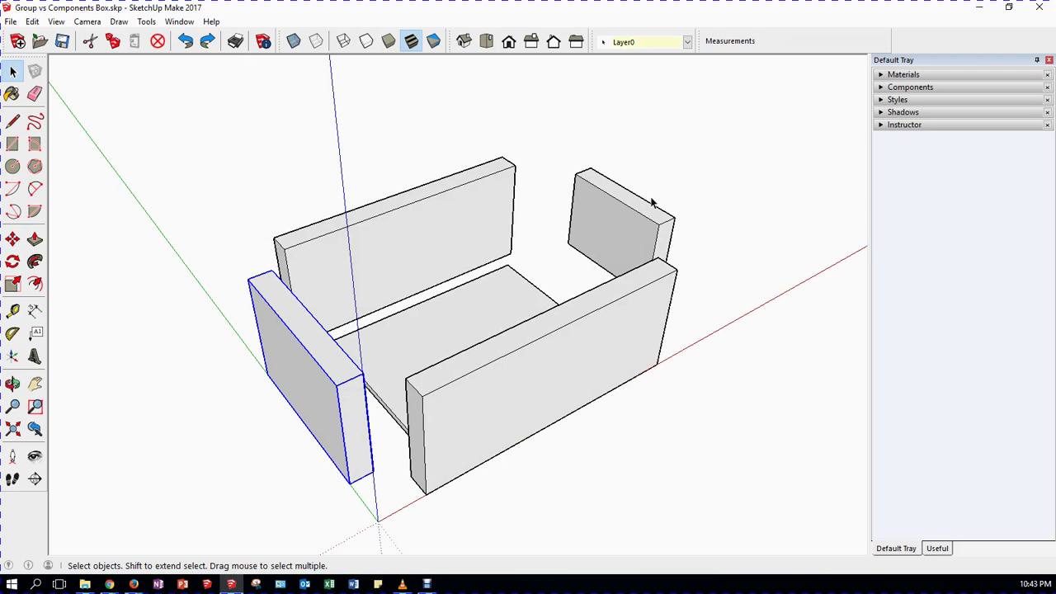
{"action": "left_click", "coordinate": [641, 225]}
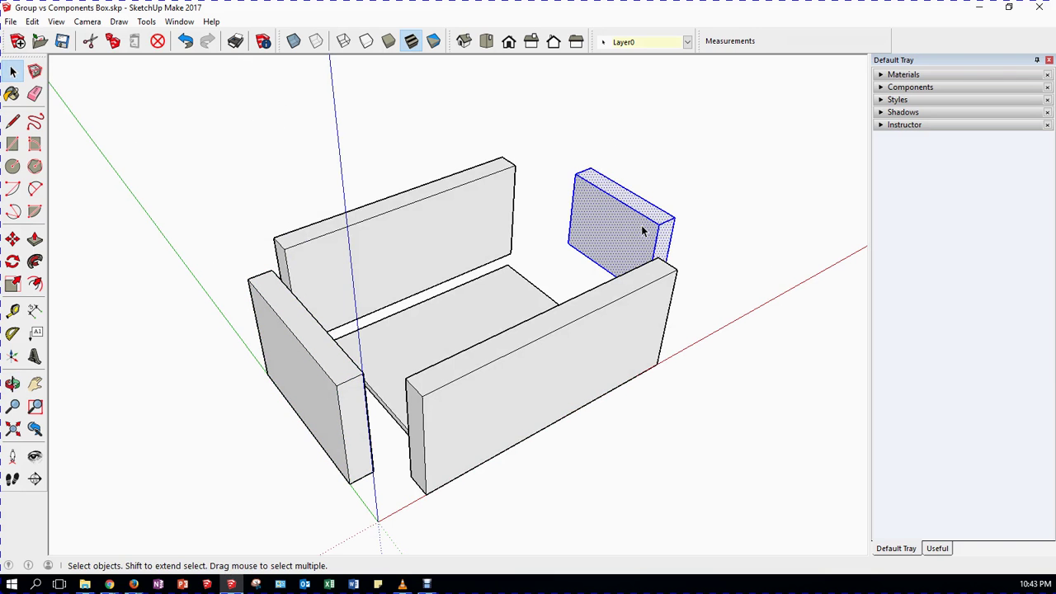
{"action": "key", "text": "Delete"}
- Try to copy the remaining Side component about 357 along the red axis with the Move tool
{"action": "middle_click_drag", "start_coordinate": [778, 385], "coordinate": [546, 466]}
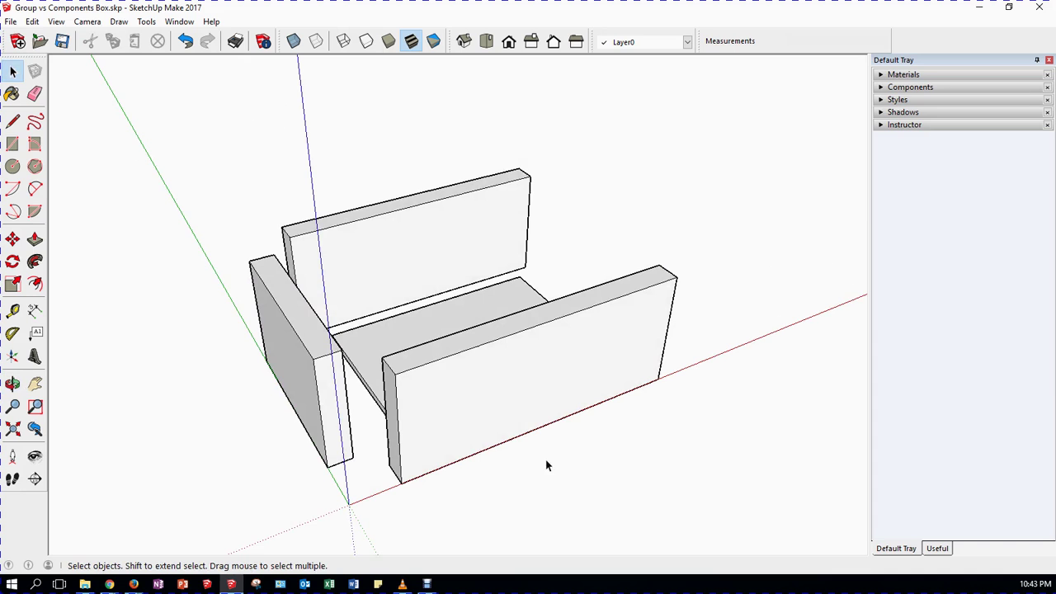
{"action": "left_click", "coordinate": [336, 430]}
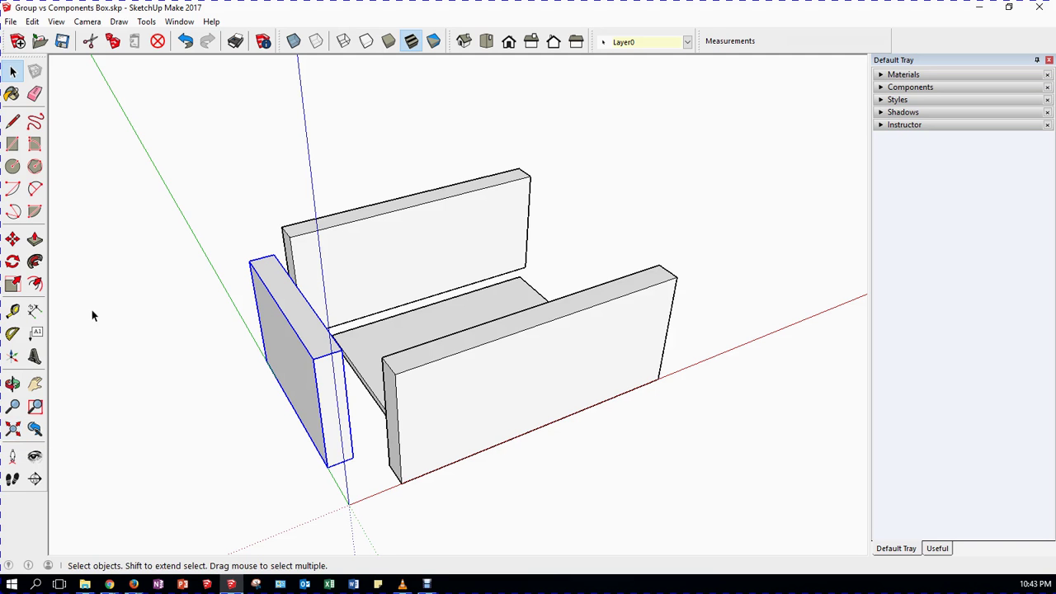
{"action": "left_click", "coordinate": [12, 240]}
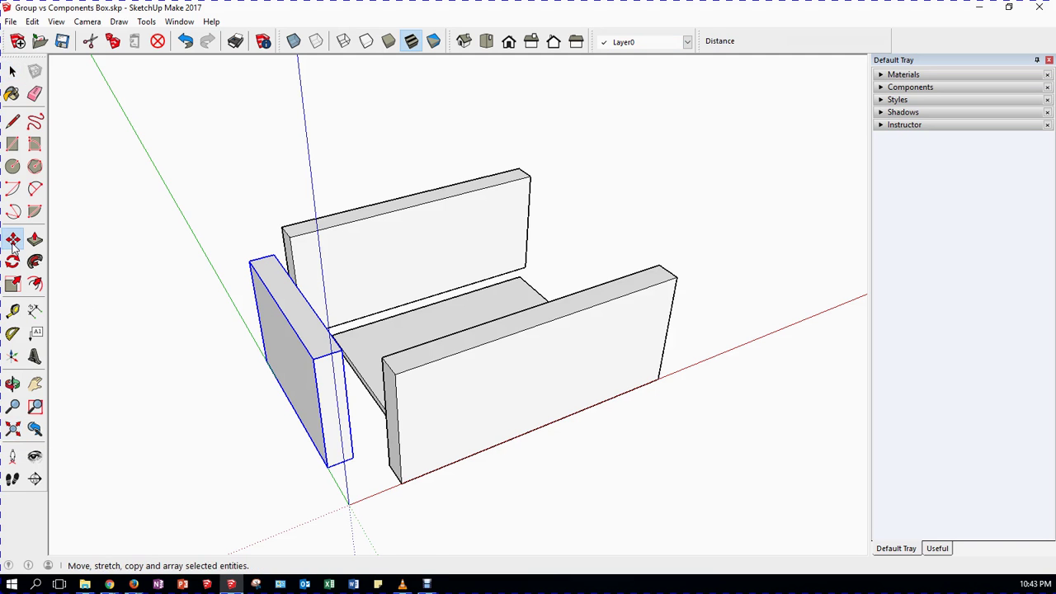
{"action": "left_click", "coordinate": [326, 468]}
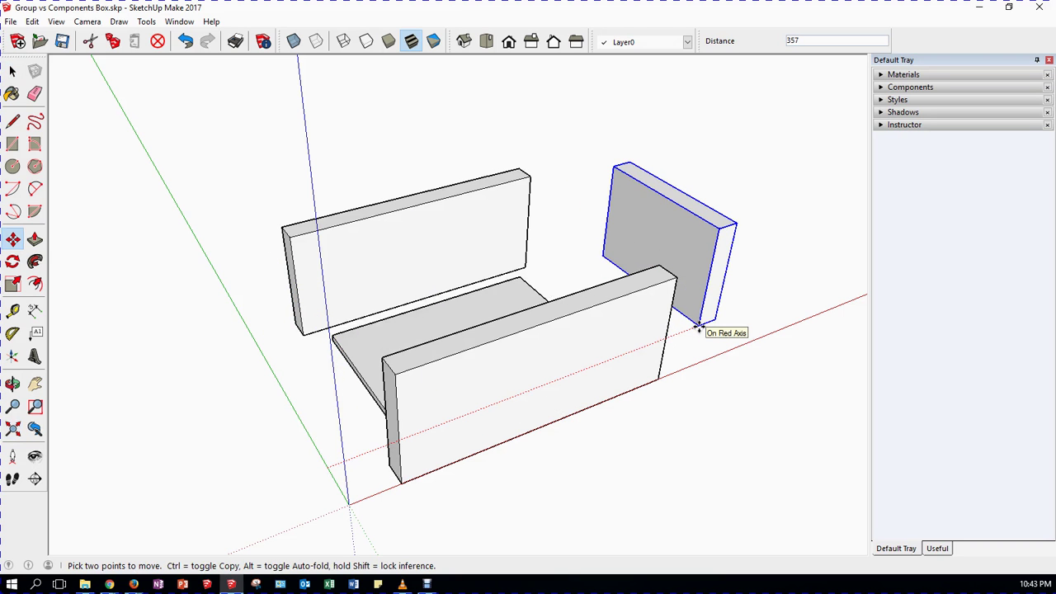
{"action": "key", "text": "ctrl"}
{"action": "left_click", "coordinate": [698, 327]}
{"action": "key", "text": "ctrl"}
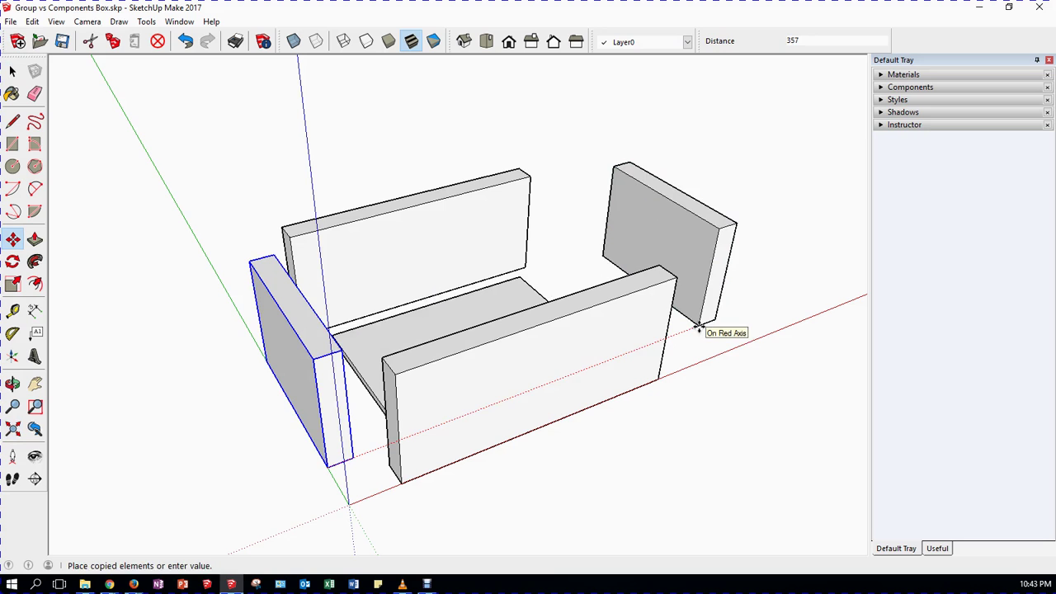
{"action": "key", "text": "Escape"}
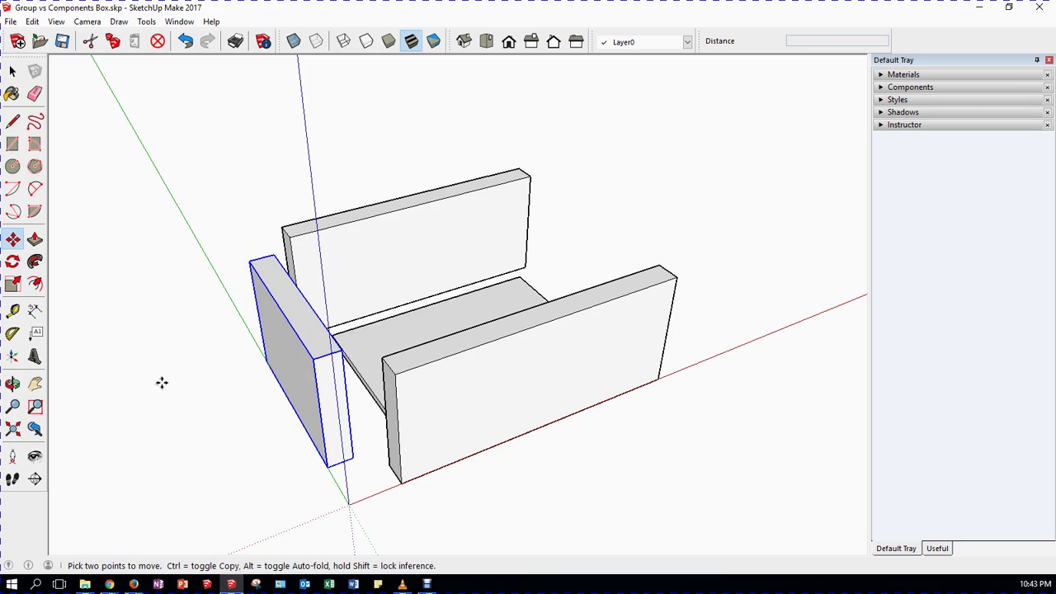
- Try to duplicate the Side component through the clipboard and position the pasted copy at the opposite end of the box
{"action": "left_click", "coordinate": [110, 43]}
{"action": "left_click", "coordinate": [134, 41]}
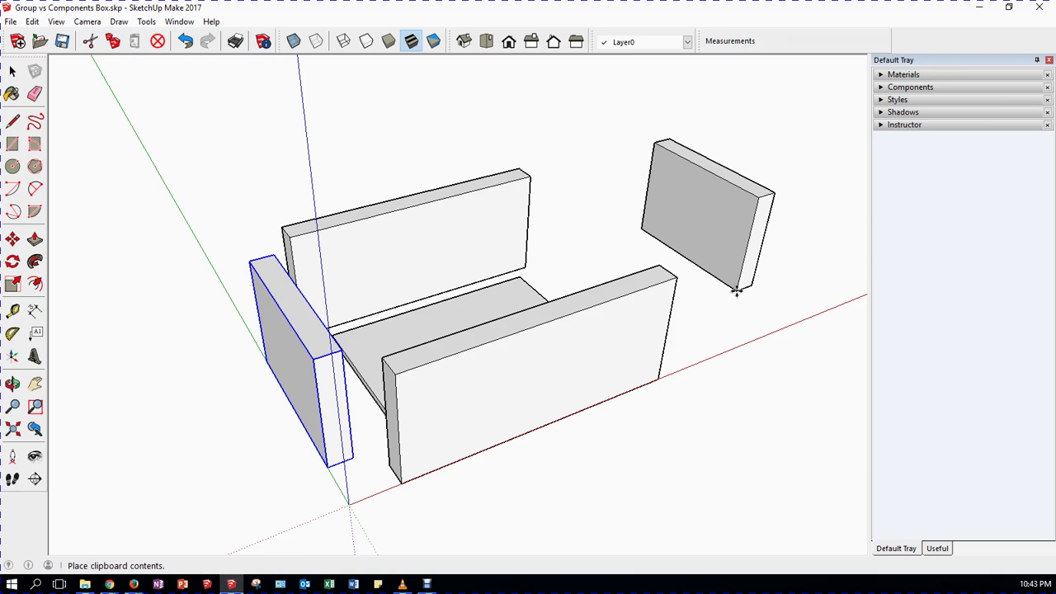
{"action": "key", "text": "Escape"}
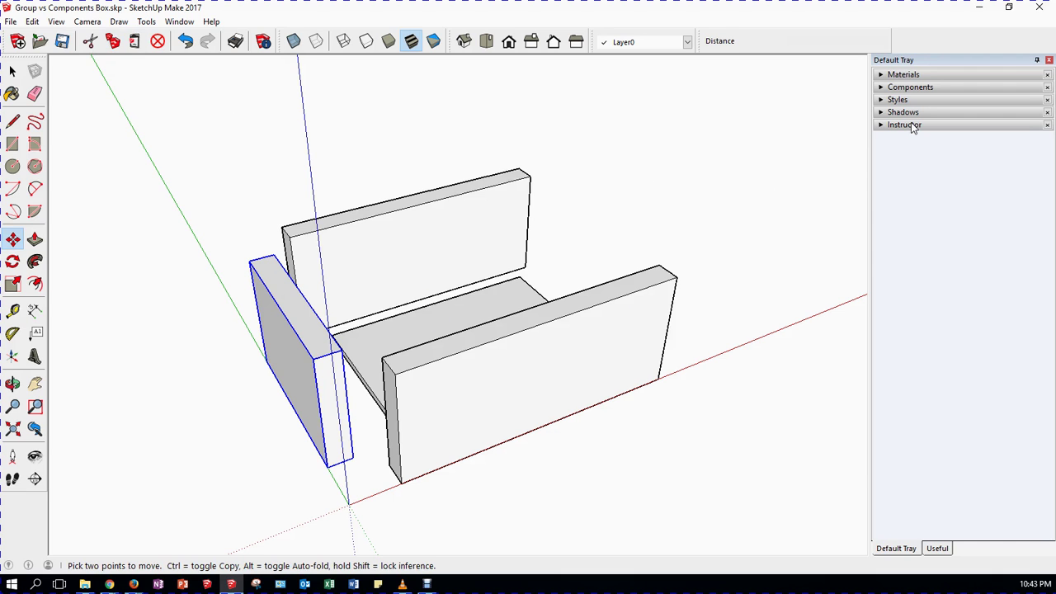
- Try to insert another Side component from the list of components in the model
{"action": "left_click", "coordinate": [884, 88]}
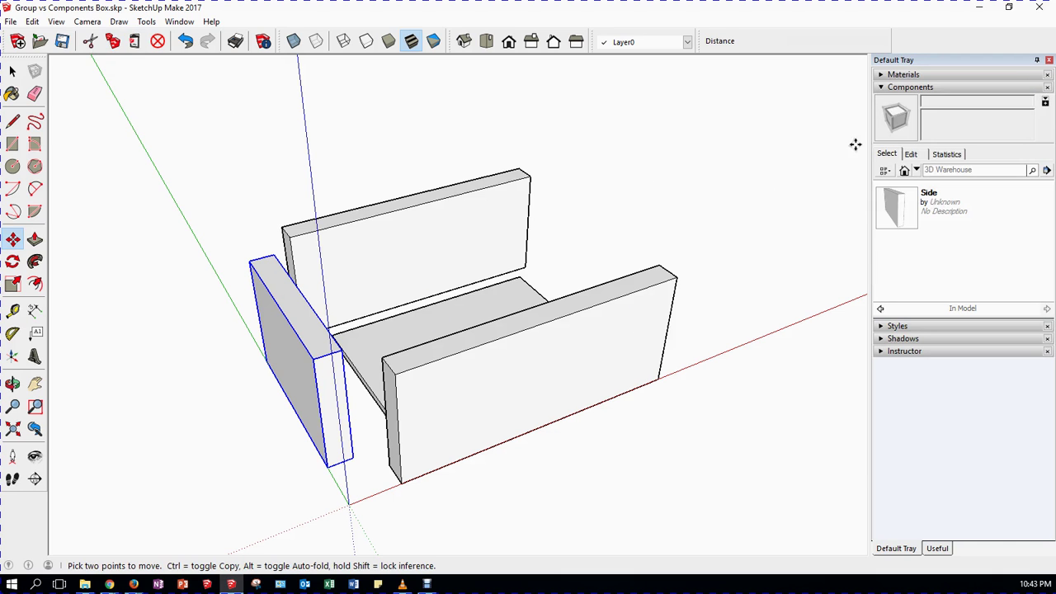
{"action": "left_click", "coordinate": [908, 214]}
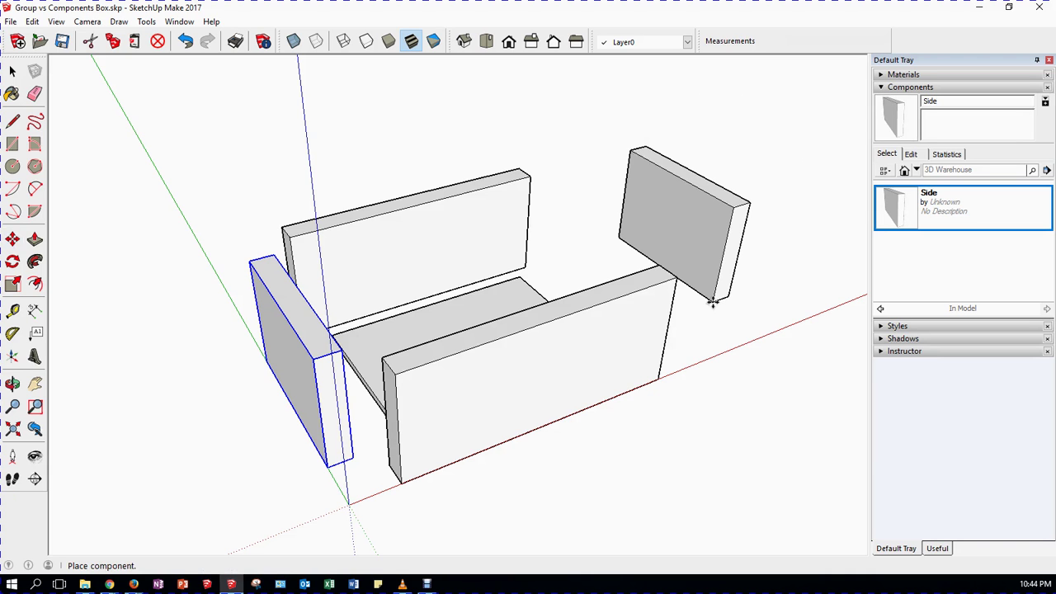
{"action": "key", "text": "Escape"}
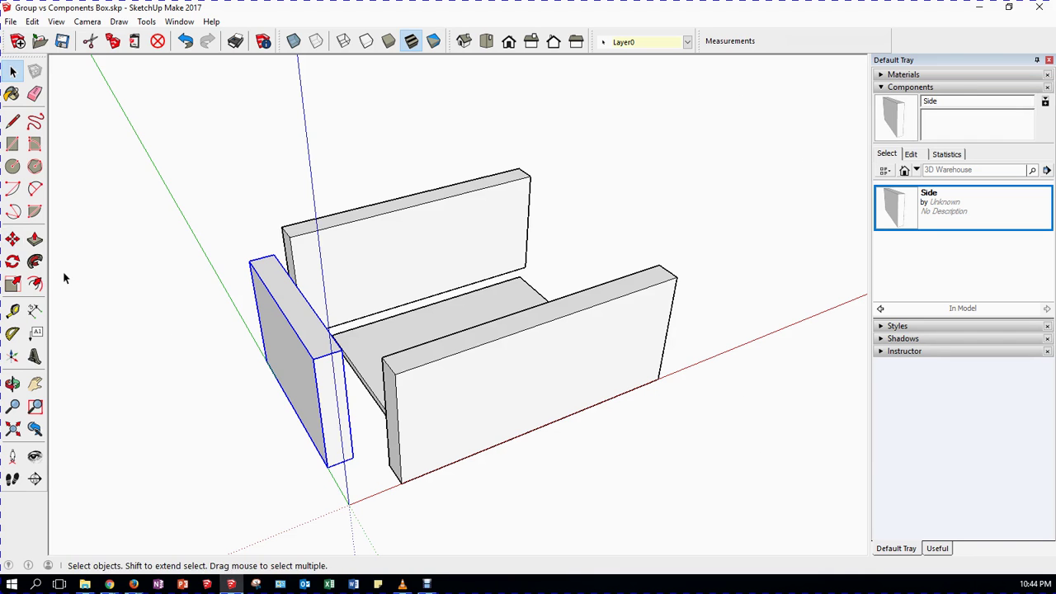
- Copy the selected Side component about 365 along the red axis to form the opposite end board
{"action": "left_click", "coordinate": [12, 239]}
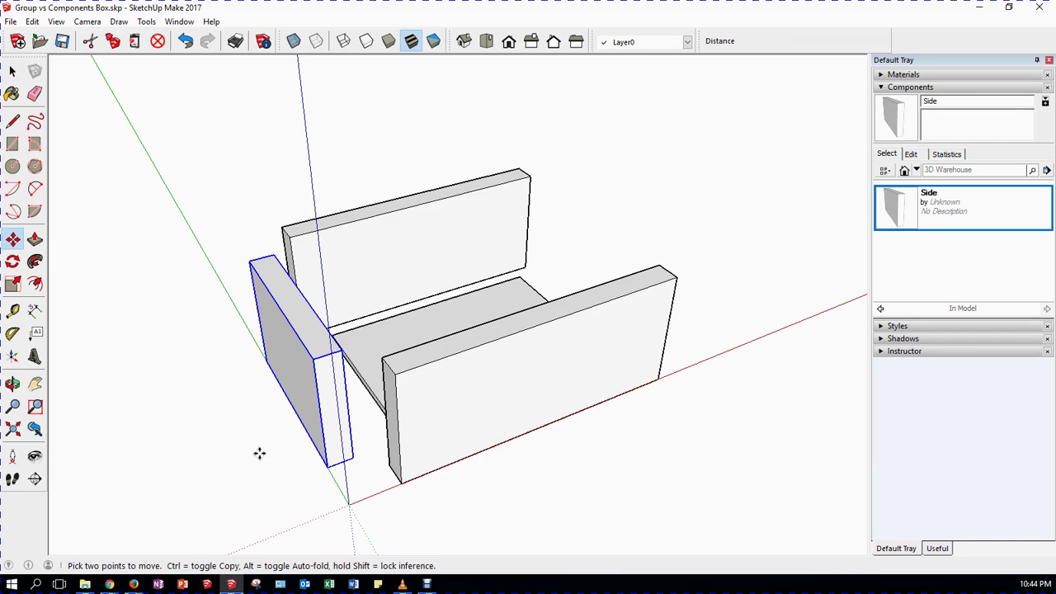
{"action": "left_click", "coordinate": [328, 469]}
{"action": "key", "text": "ctrl"}
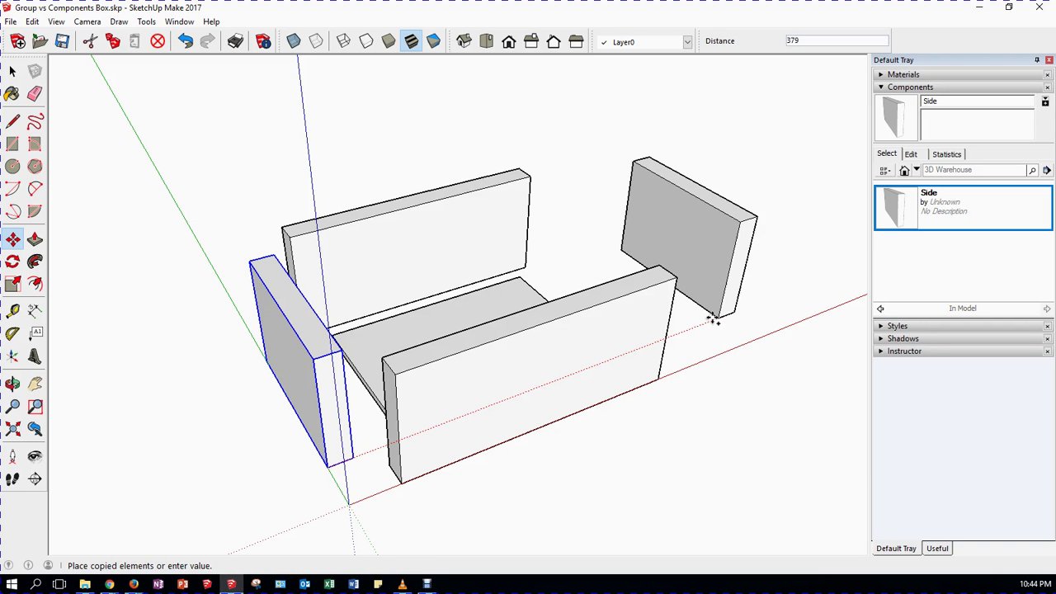
{"action": "left_click", "coordinate": [707, 321]}
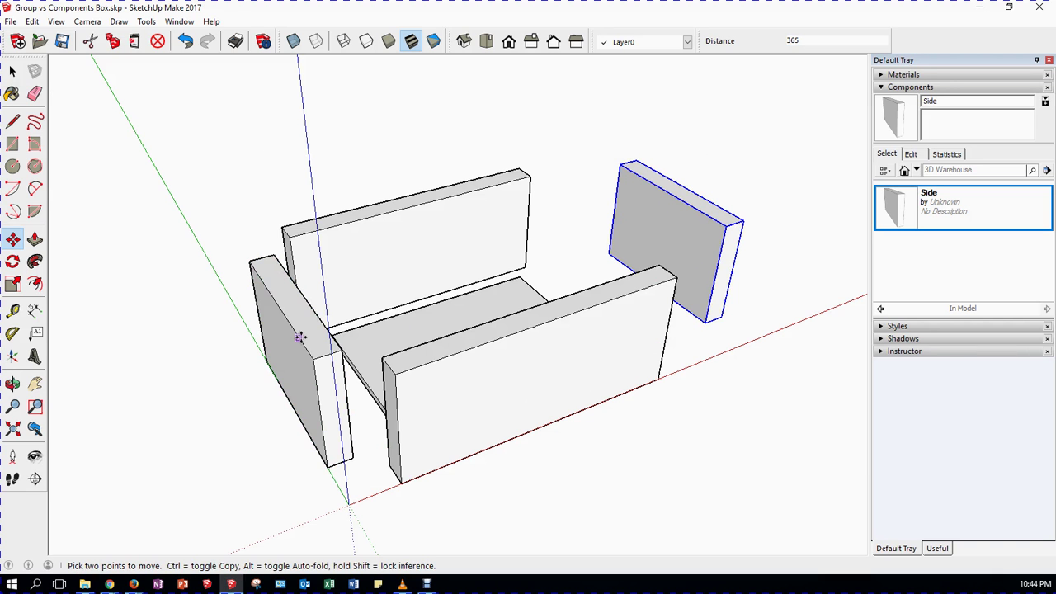
- Delete all the loose geometry of the back board
{"action": "left_click", "coordinate": [13, 73]}
{"action": "left_click", "coordinate": [414, 227]}
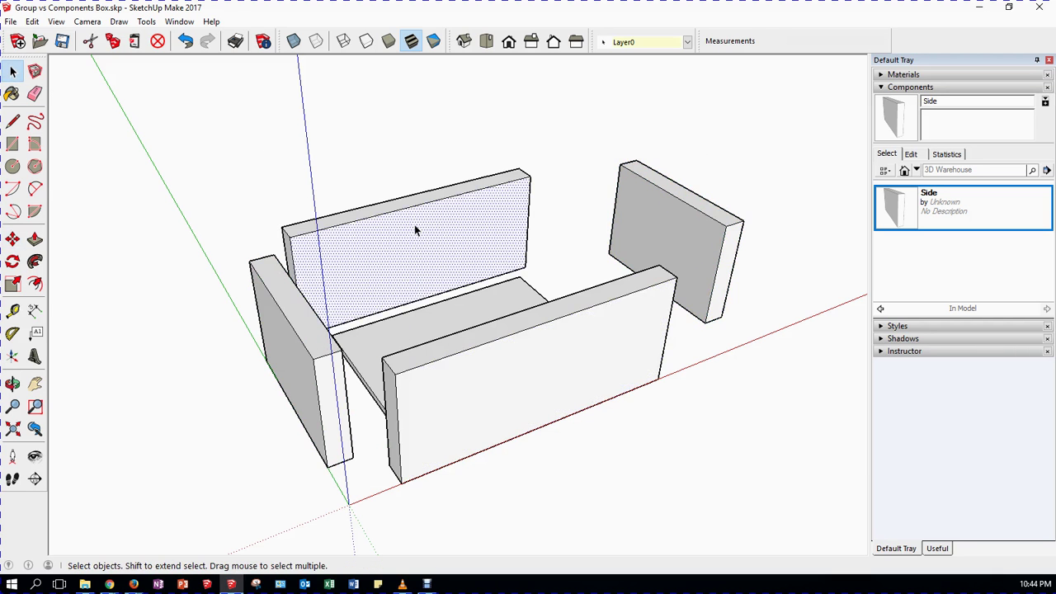
{"action": "left_click", "coordinate": [484, 402]}
{"action": "triple_click", "coordinate": [420, 268]}
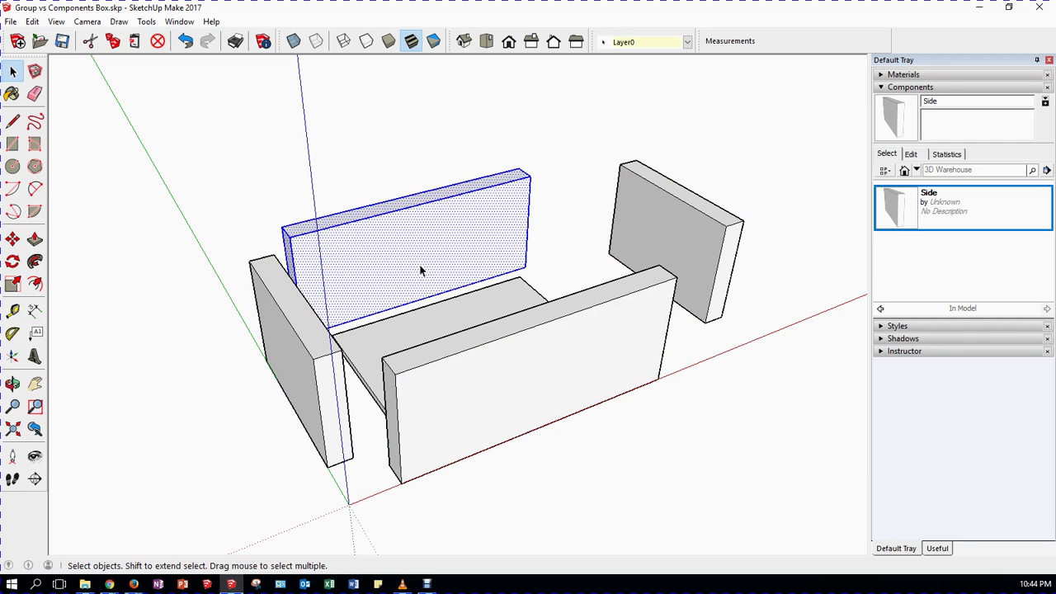
{"action": "key", "text": "Delete"}
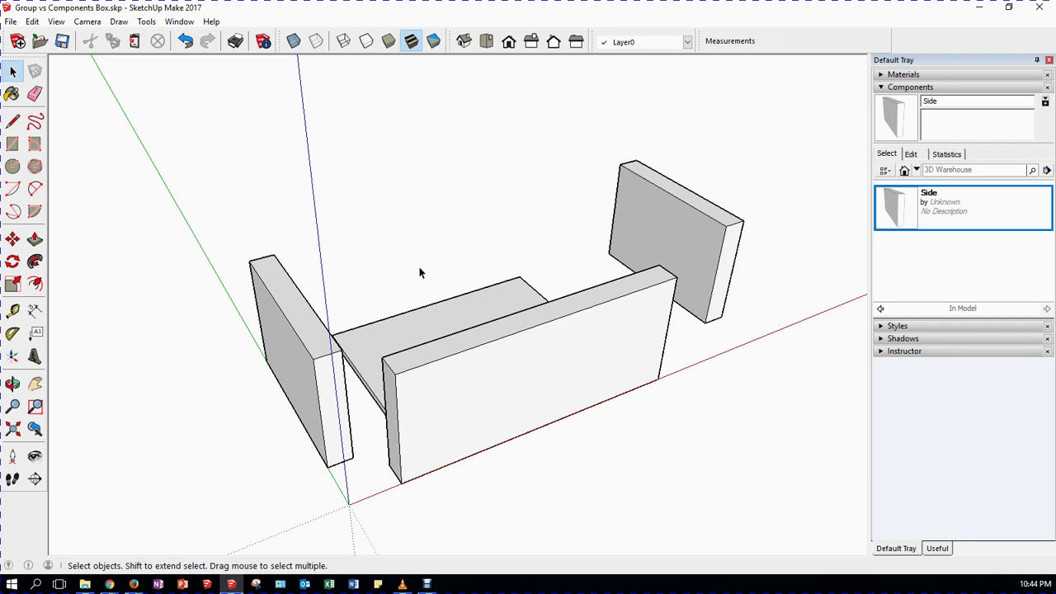
- Make the whole front board a component named FrontBack
{"action": "triple_click", "coordinate": [484, 365]}
{"action": "right_click", "coordinate": [484, 366]}
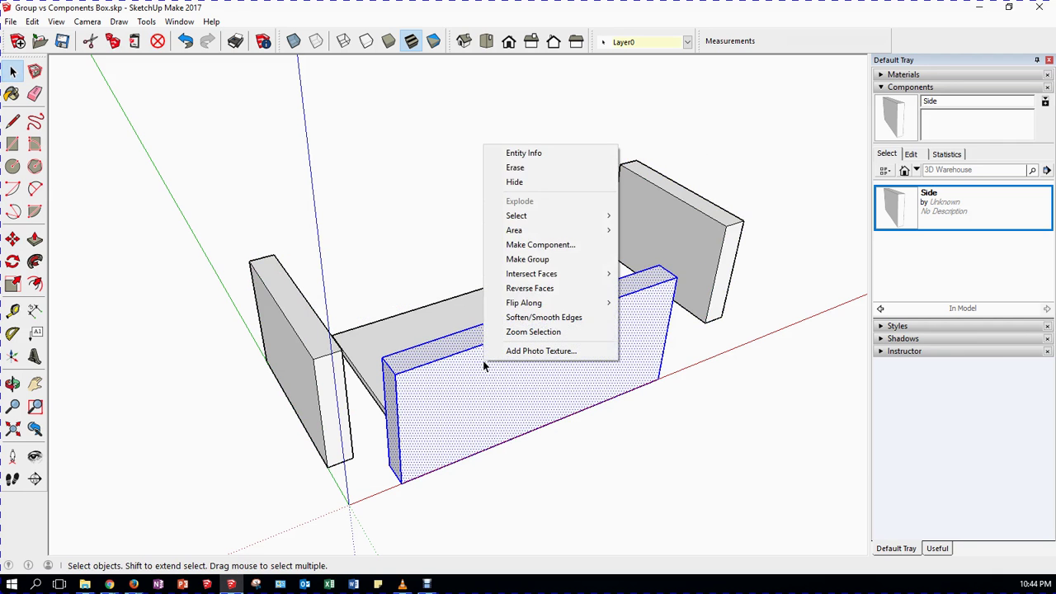
{"action": "left_click", "coordinate": [544, 242]}
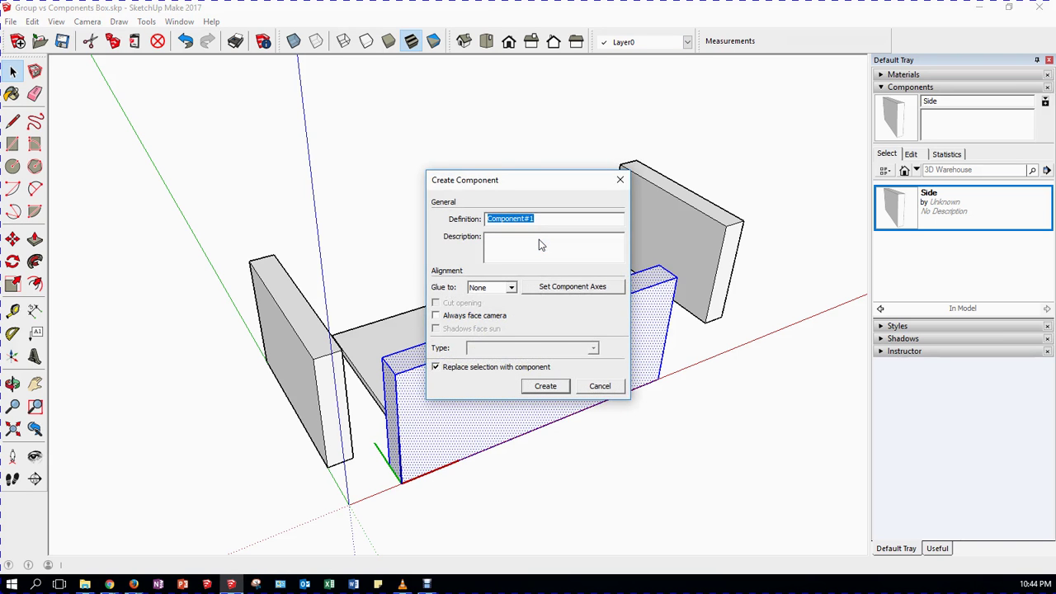
{"action": "type", "text": "FrontBack"}
{"action": "key", "text": "Return"}
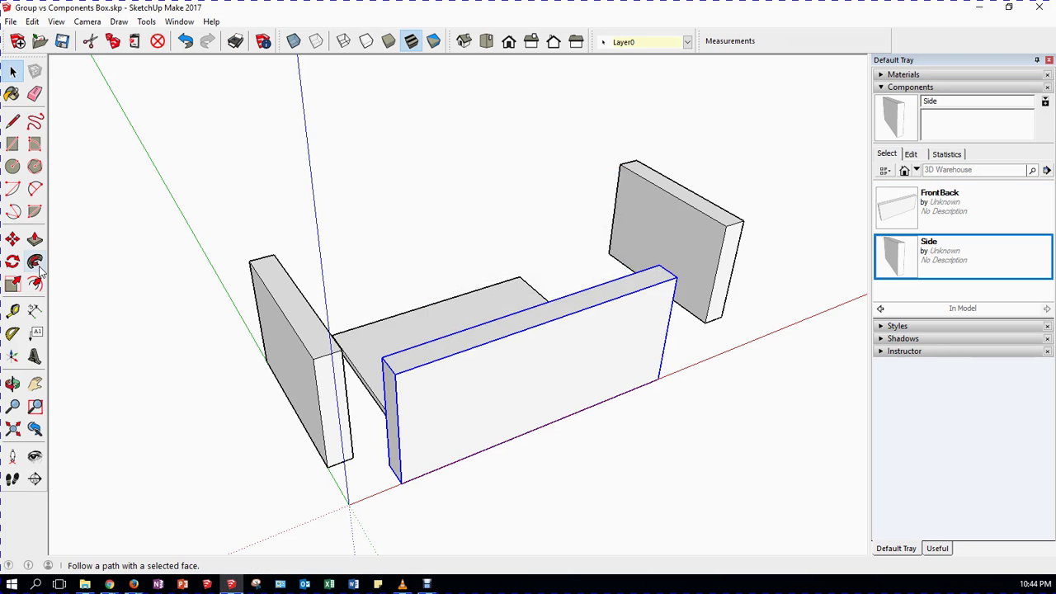
- Copy the FrontBack component about 256 along the green axis to form the back board
{"action": "left_click", "coordinate": [12, 240]}
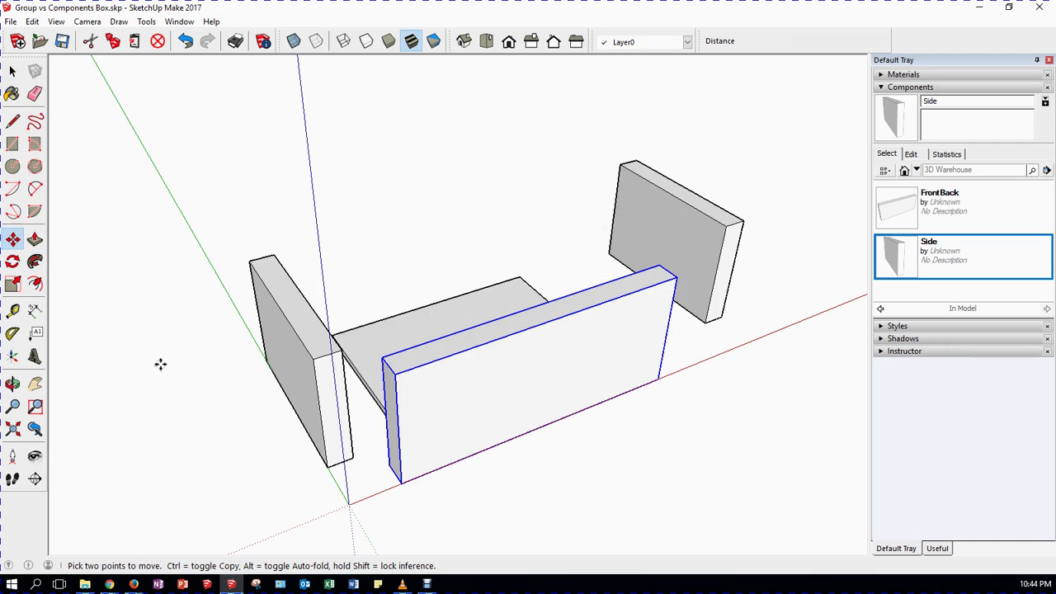
{"action": "key", "text": "ctrl"}
{"action": "left_click", "coordinate": [396, 483]}
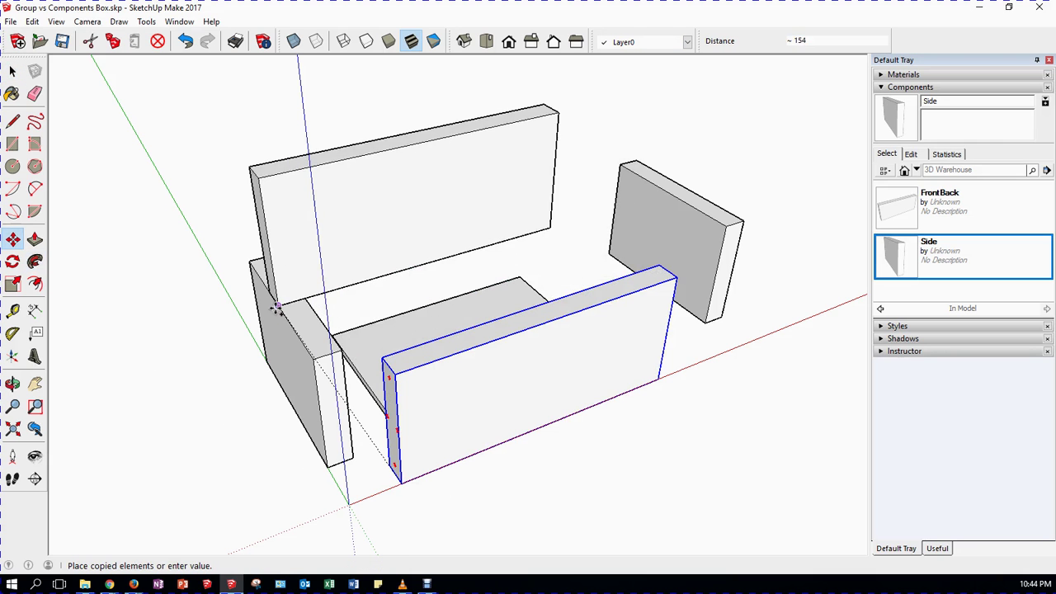
{"action": "middle_click_drag", "start_coordinate": [264, 314], "coordinate": [363, 384]}
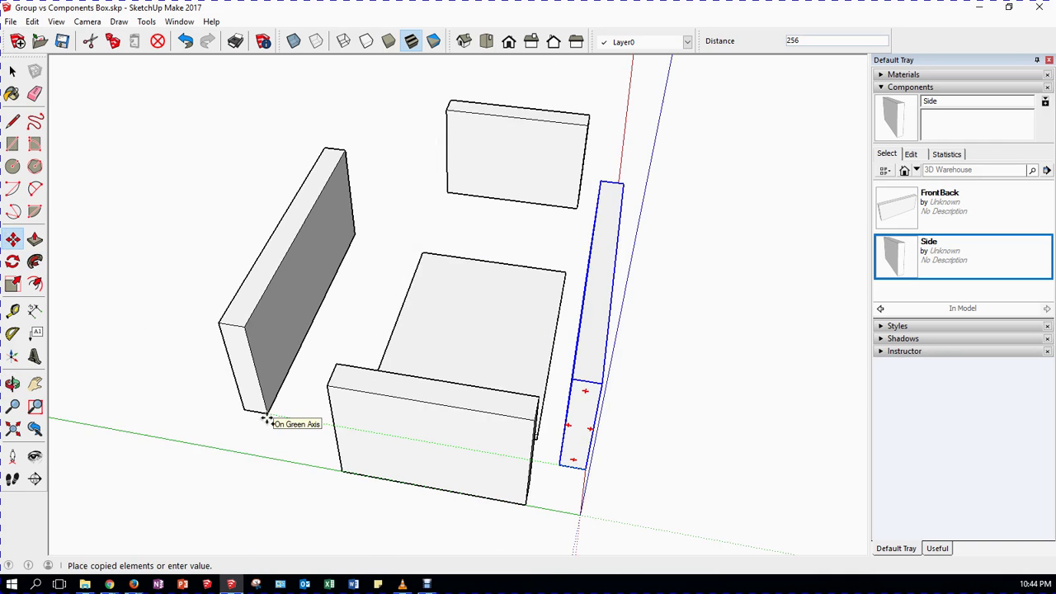
{"action": "left_click", "coordinate": [266, 419]}
{"action": "middle_click_drag", "start_coordinate": [669, 391], "coordinate": [257, 482]}
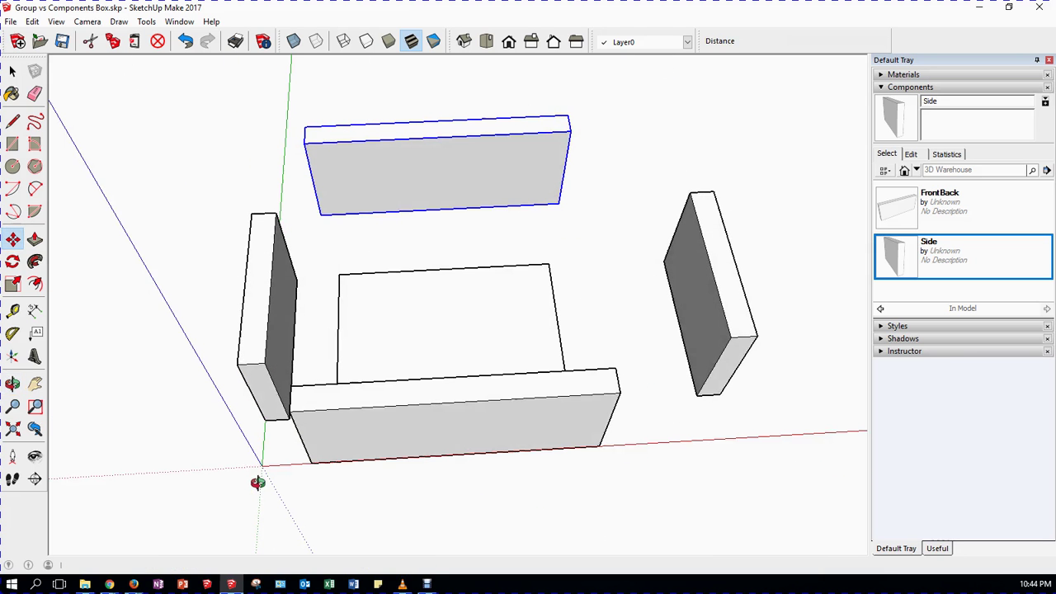
- Make the whole bottom board a component named Base, clear the selection and collapse the component list
{"action": "left_click", "coordinate": [13, 122]}
{"action": "left_click", "coordinate": [12, 72]}
{"action": "left_click", "coordinate": [443, 309]}
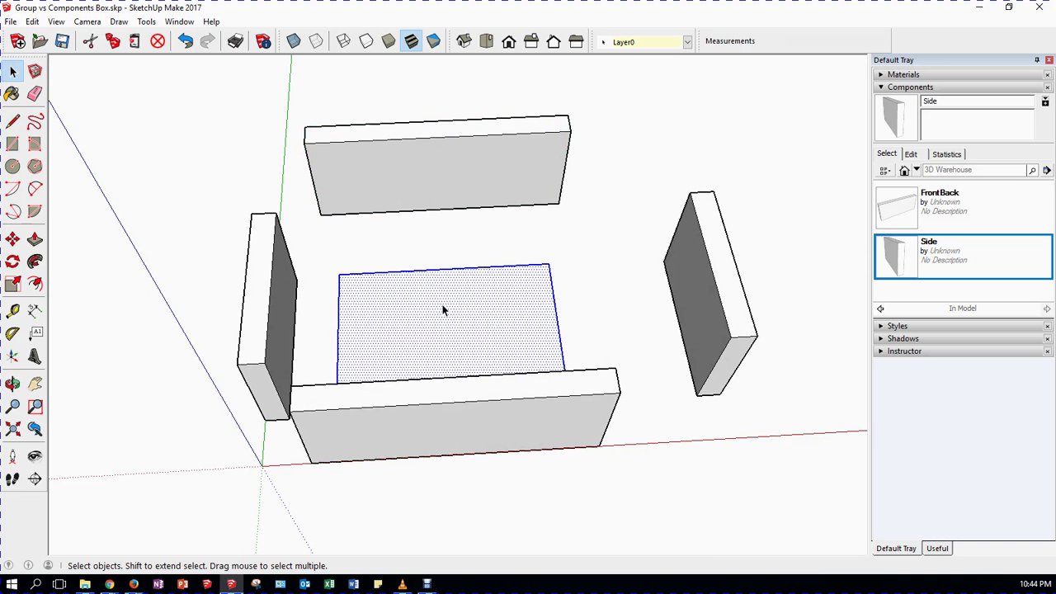
{"action": "middle_click_drag", "start_coordinate": [316, 332], "coordinate": [471, 229]}
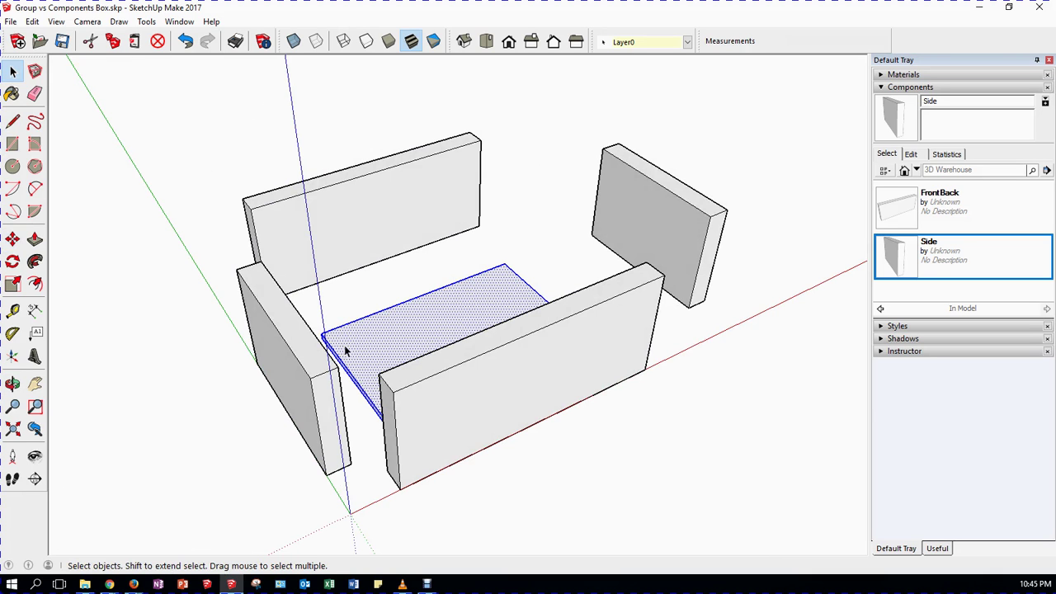
{"action": "right_click", "coordinate": [389, 316]}
{"action": "left_click", "coordinate": [425, 409]}
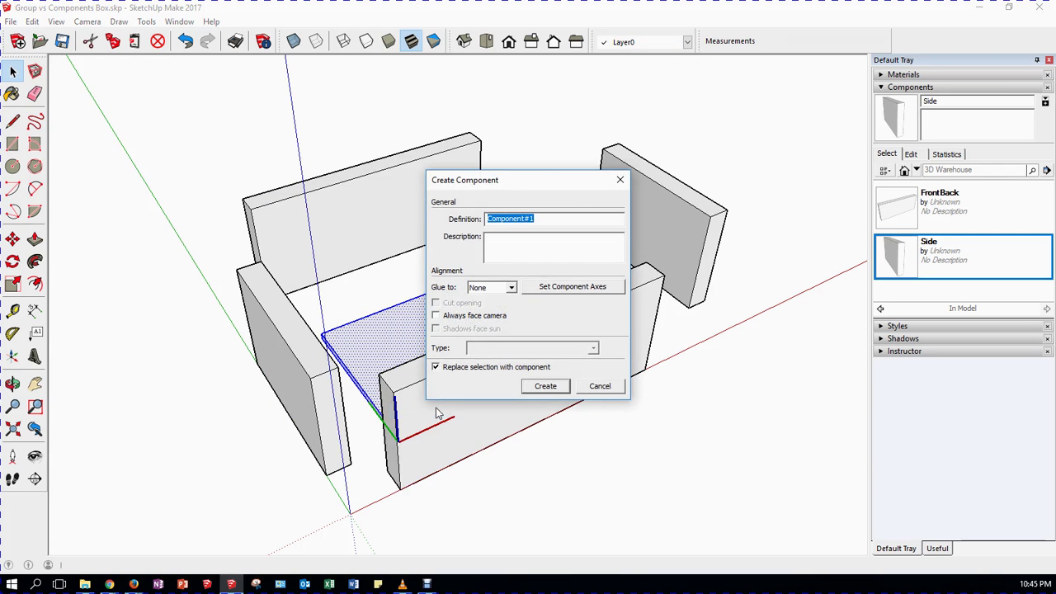
{"action": "type", "text": "Base"}
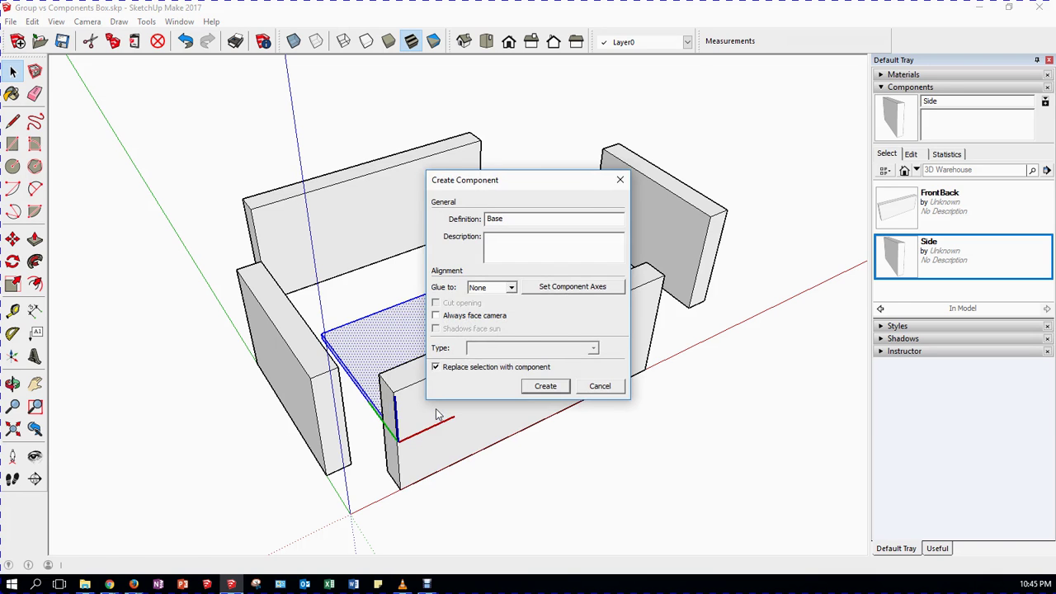
{"action": "key", "text": "Return"}
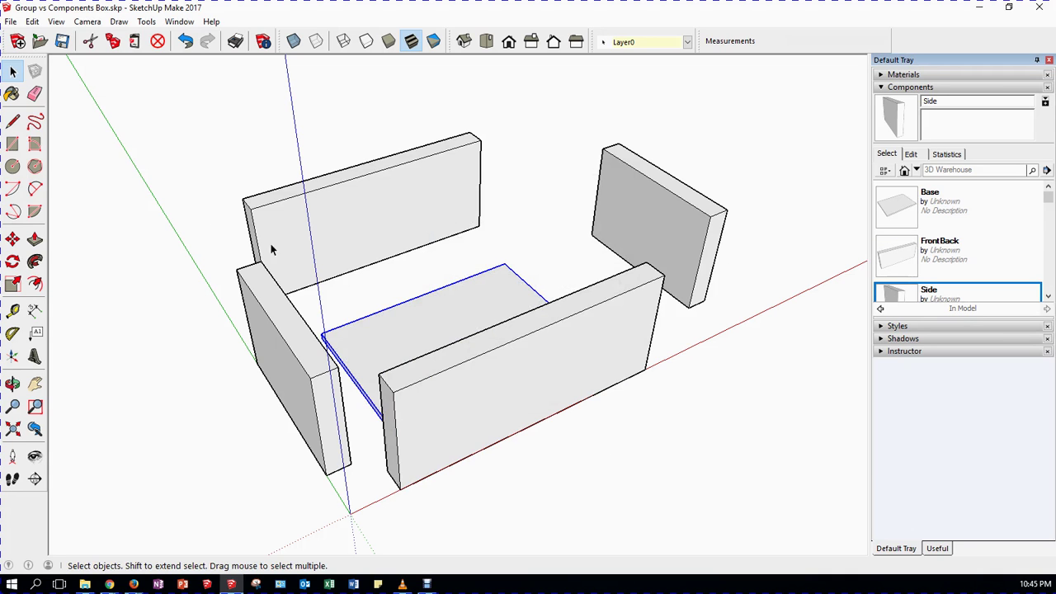
{"action": "left_click", "coordinate": [780, 342]}
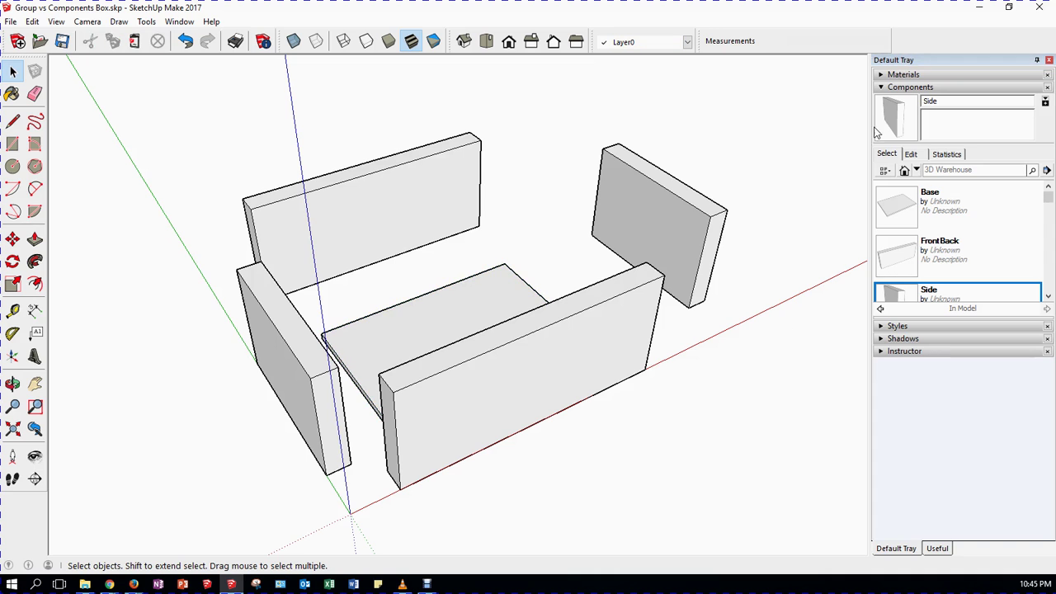
{"action": "left_click", "coordinate": [953, 88]}
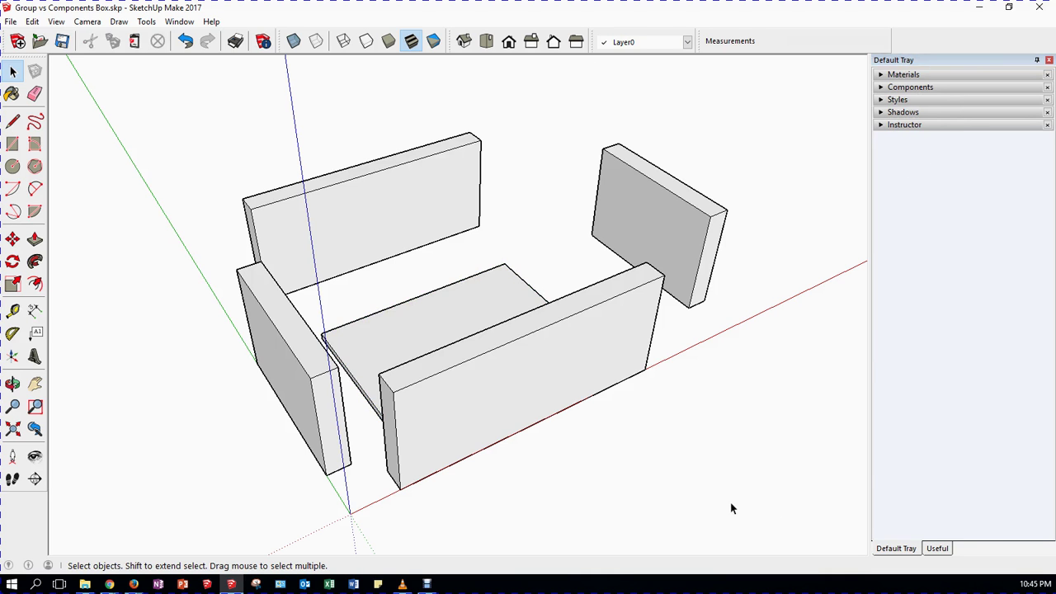
- Move the side board nearest the origin along the green axis until it butts against the front board's inner face
{"action": "middle_click_drag", "start_coordinate": [627, 472], "coordinate": [709, 458]}
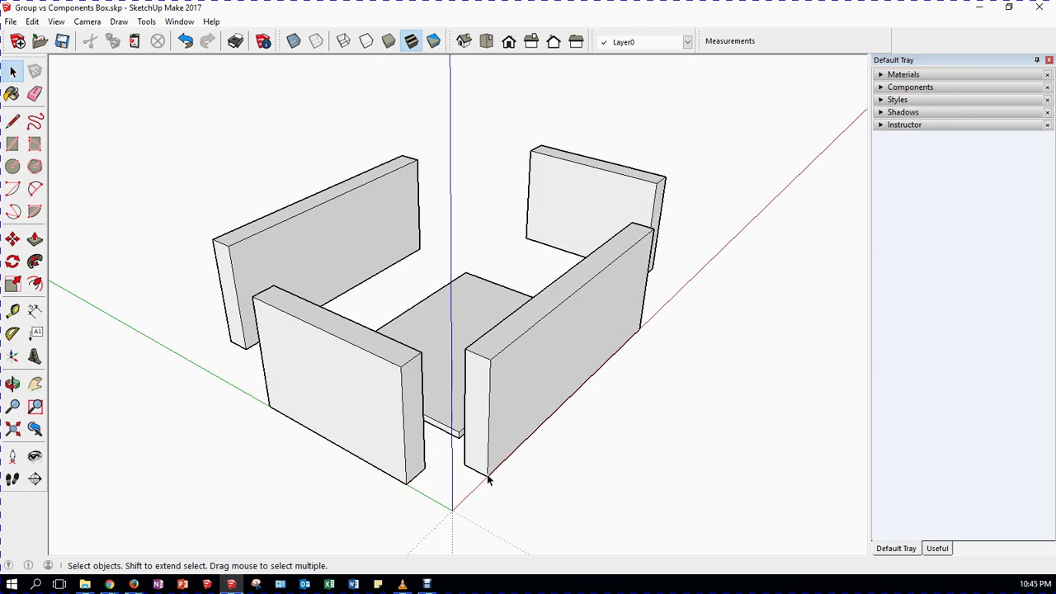
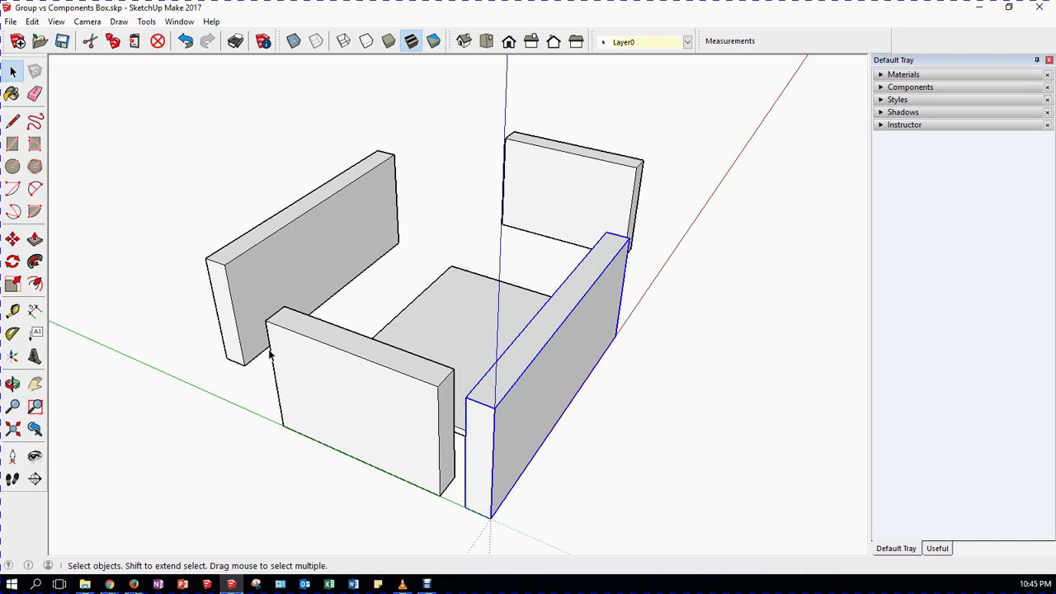
{"action": "left_click", "coordinate": [13, 240]}
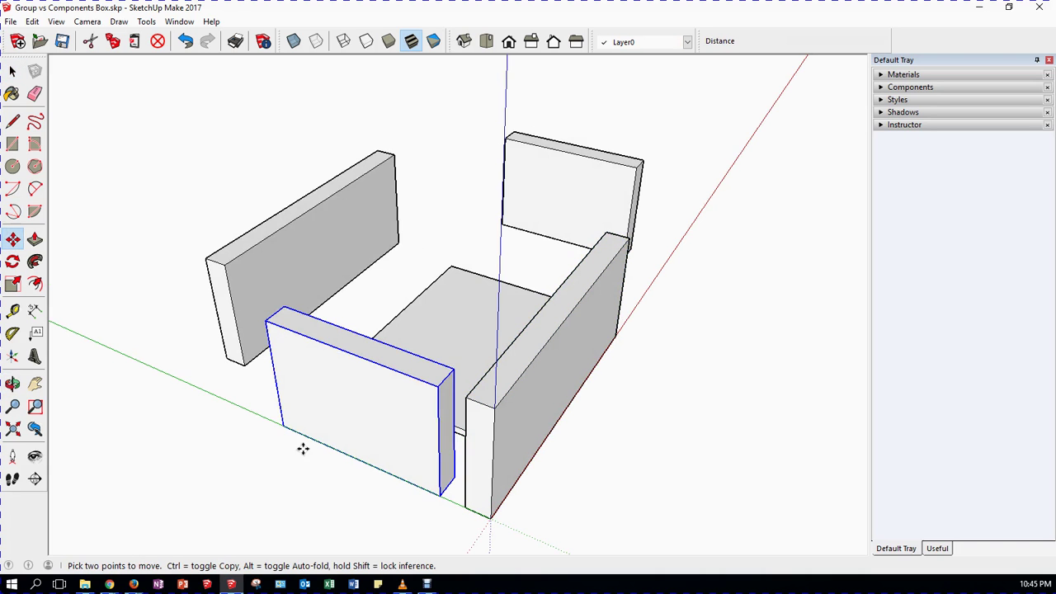
{"action": "left_click", "coordinate": [440, 495]}
{"action": "left_click", "coordinate": [464, 506]}
- Move the Base board by its bottom corner to the bottom inner back corner of the placed side board
{"action": "middle_click_drag", "start_coordinate": [651, 429], "coordinate": [569, 503]}
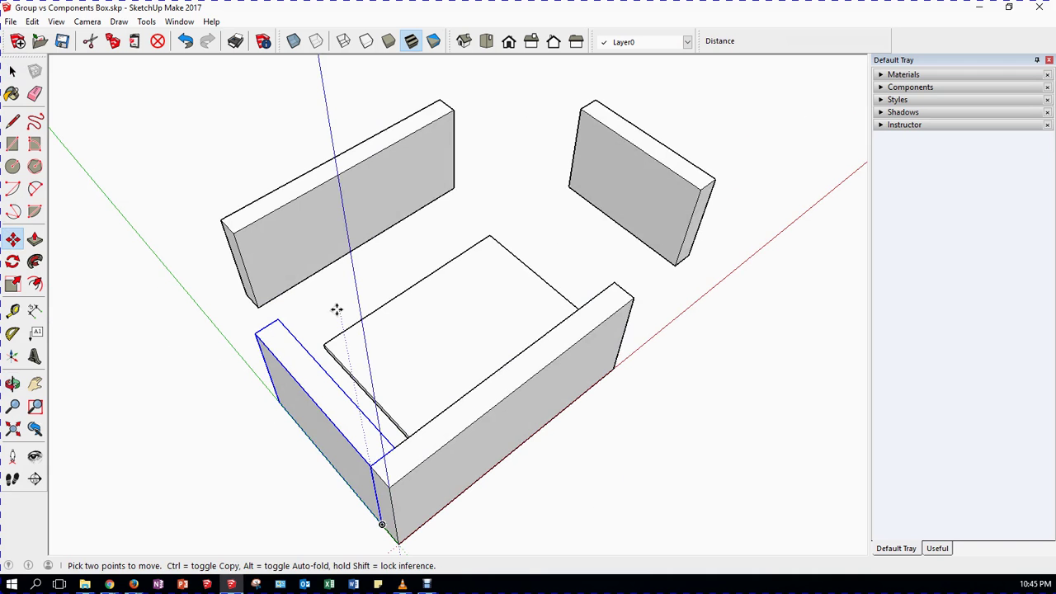
{"action": "left_click", "coordinate": [12, 72]}
{"action": "middle_click_drag", "start_coordinate": [224, 303], "coordinate": [540, 330]}
{"action": "left_click", "coordinate": [429, 365]}
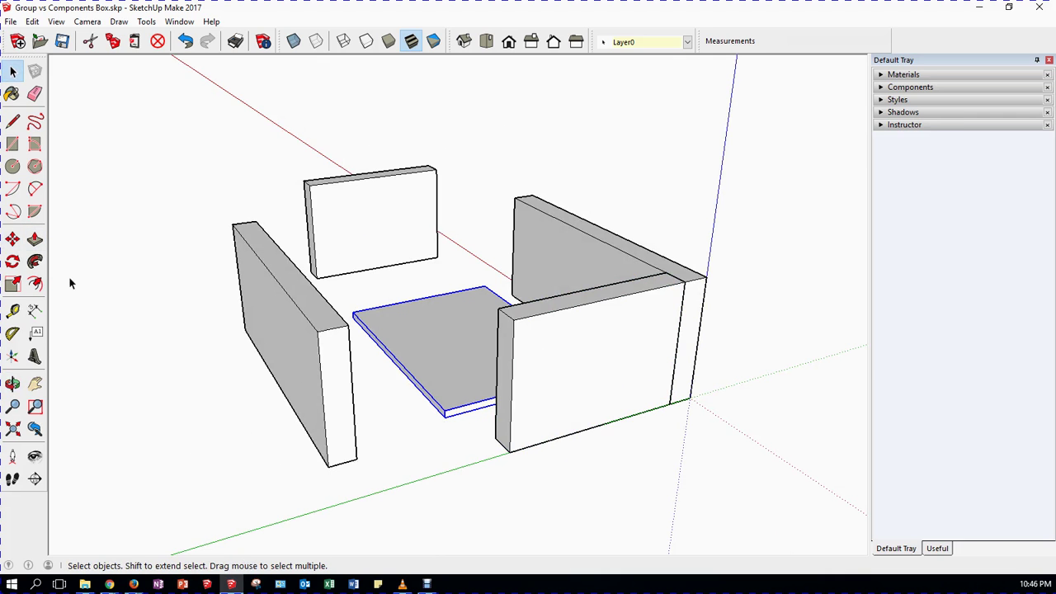
{"action": "left_click", "coordinate": [13, 239]}
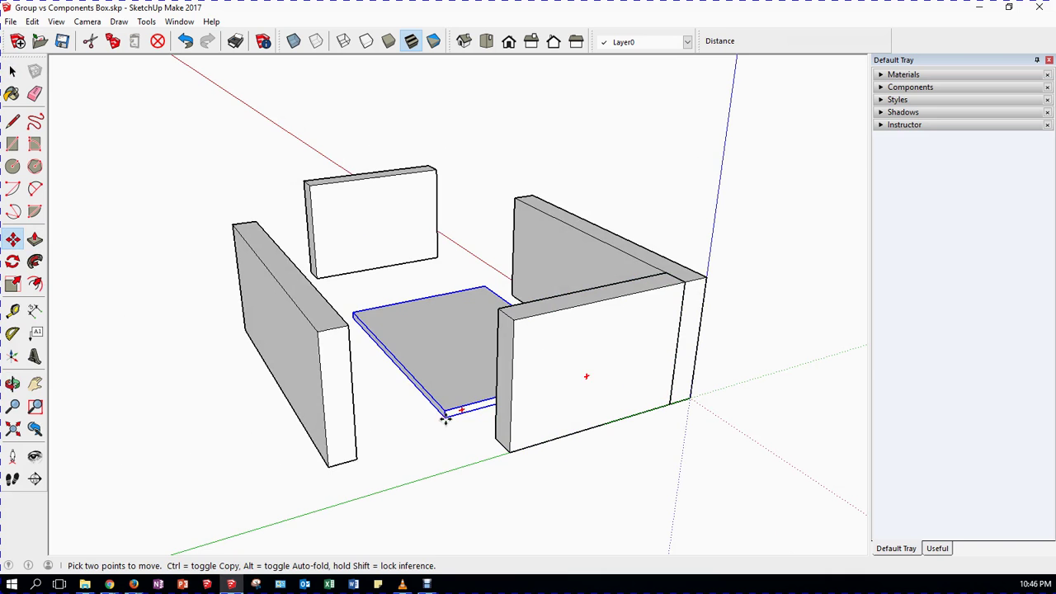
{"action": "left_click", "coordinate": [444, 418]}
{"action": "left_click", "coordinate": [480, 453]}
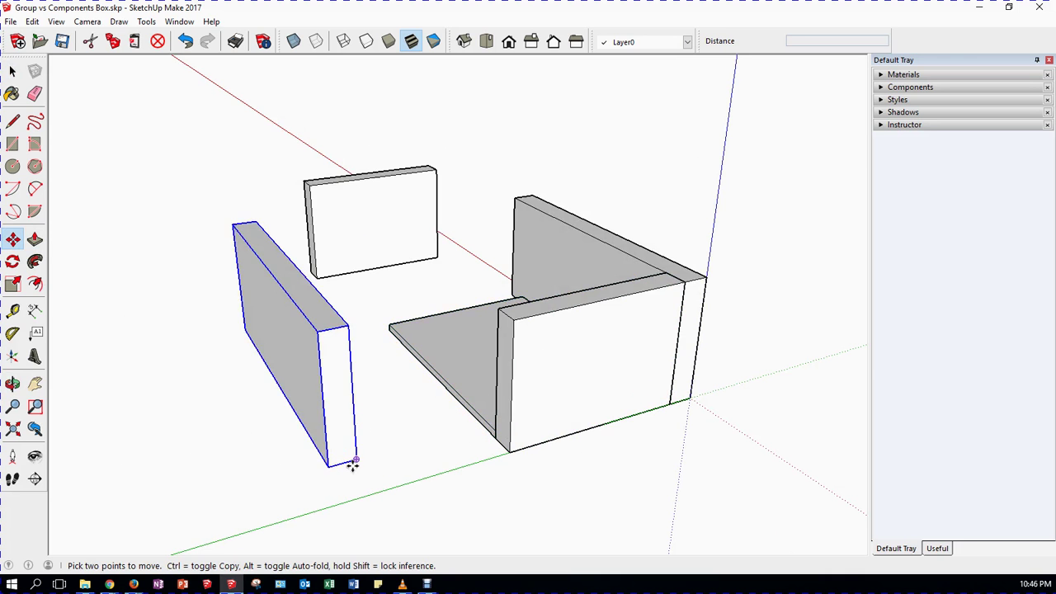
- Move the back FrontBack board 104 by its bottom corner onto the back end of the placed side board
{"action": "left_click", "coordinate": [354, 462]}
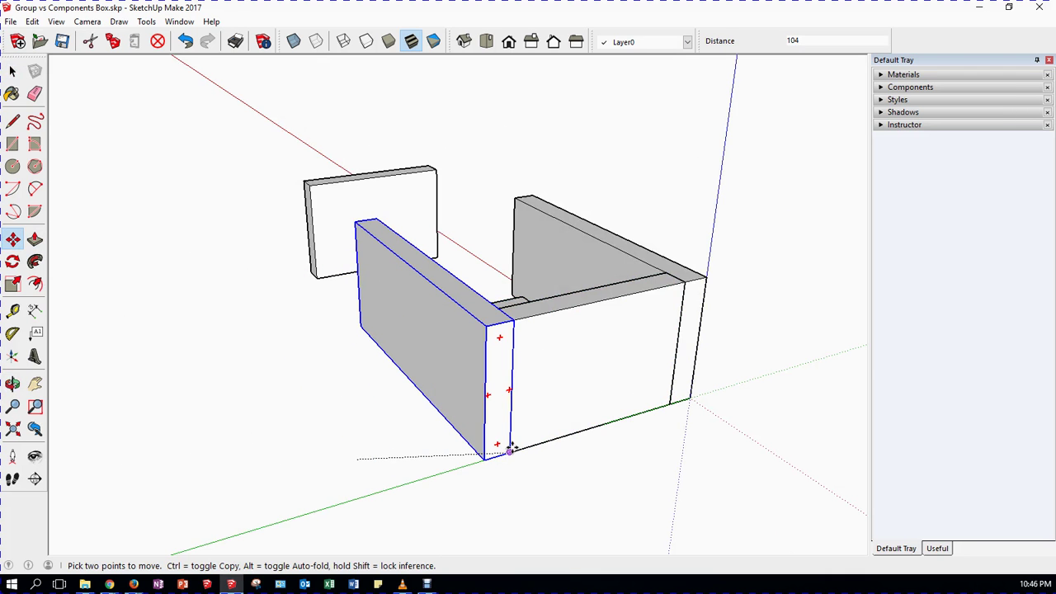
{"action": "left_click", "coordinate": [512, 446]}
- Move the remaining side board 130 along the red axis, and about 28 more so it fits flush between front and back boards
{"action": "middle_click_drag", "start_coordinate": [283, 408], "coordinate": [601, 459]}
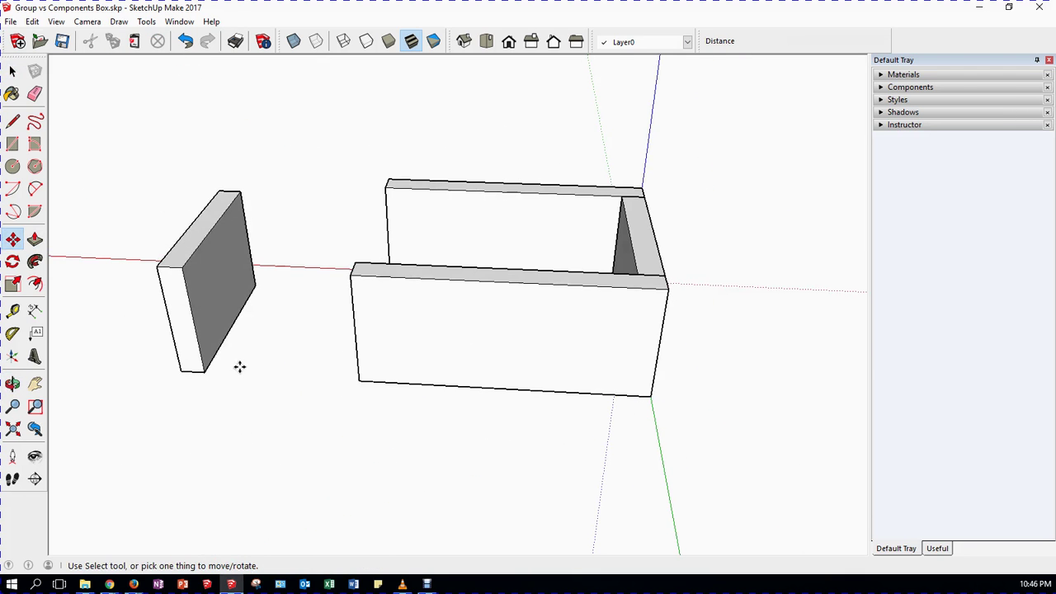
{"action": "left_click", "coordinate": [203, 368]}
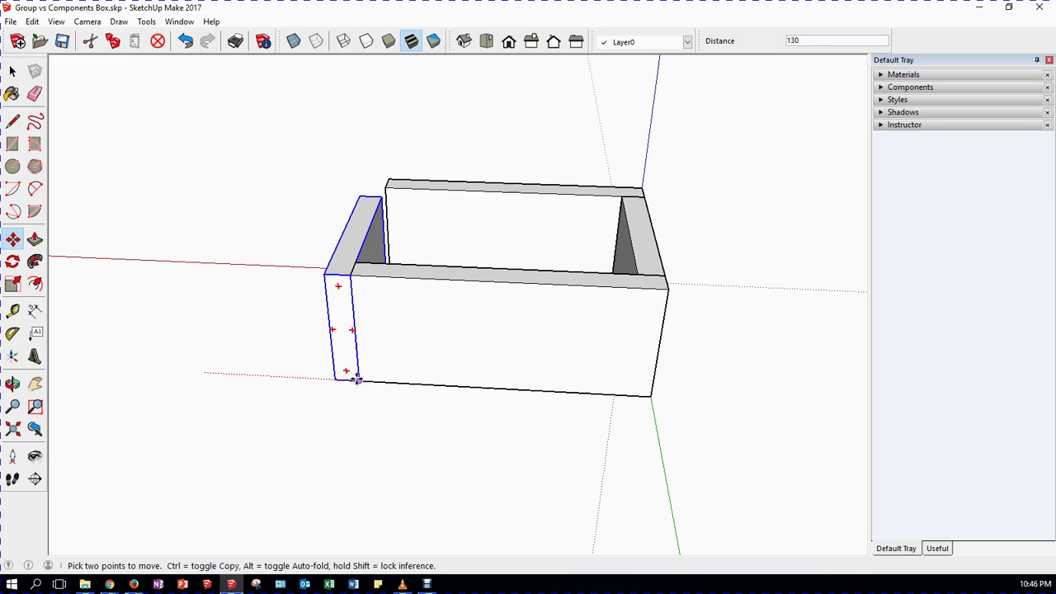
{"action": "left_click", "coordinate": [357, 379]}
{"action": "middle_click_drag", "start_coordinate": [321, 429], "coordinate": [648, 523]}
{"action": "middle_click_drag", "start_coordinate": [540, 514], "coordinate": [787, 505]}
{"action": "middle_click_drag", "start_coordinate": [750, 471], "coordinate": [589, 429]}
{"action": "left_click", "coordinate": [488, 426]}
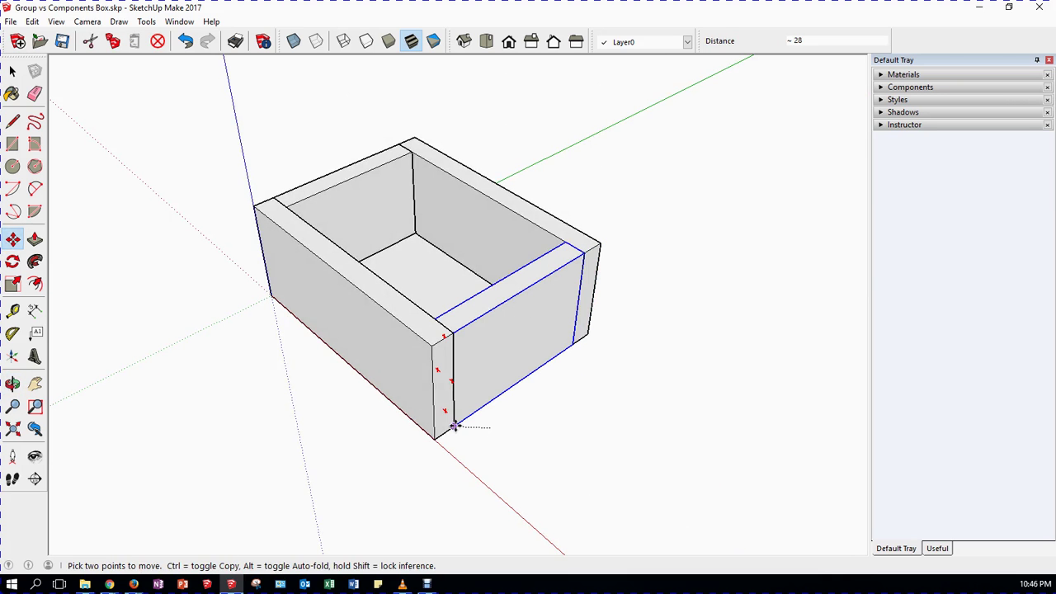
{"action": "left_click", "coordinate": [432, 440]}
- Open the front FrontBack component for editing and draw a 20 by 10 rectangle on its top face at the origin end's inner corner
{"action": "middle_click_drag", "start_coordinate": [234, 436], "coordinate": [718, 578]}
{"action": "middle_click_drag", "start_coordinate": [442, 503], "coordinate": [412, 432]}
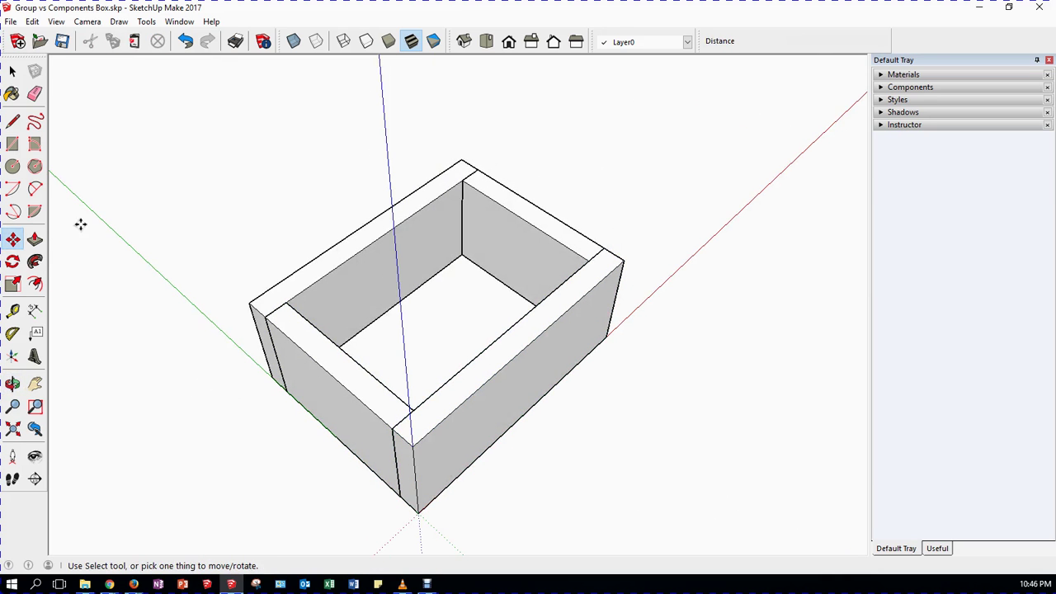
{"action": "left_click", "coordinate": [13, 72]}
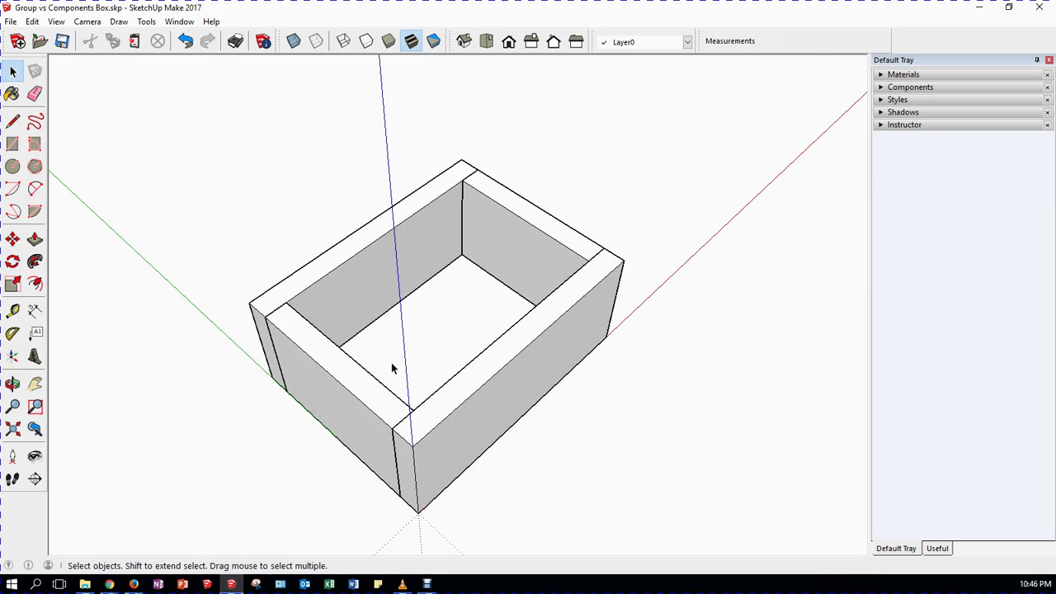
{"action": "double_click", "coordinate": [446, 416]}
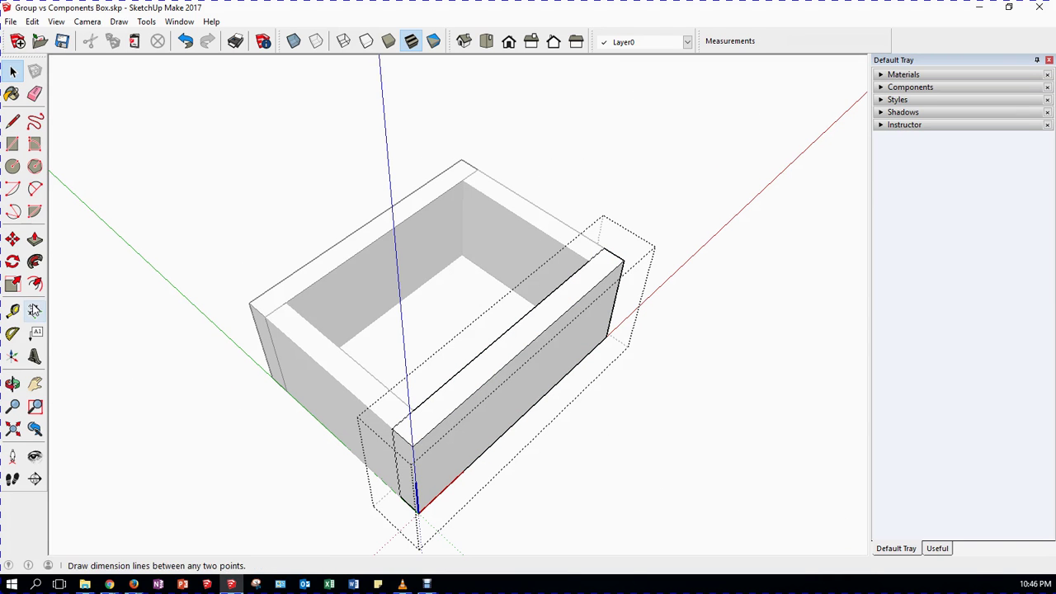
{"action": "left_click", "coordinate": [12, 143]}
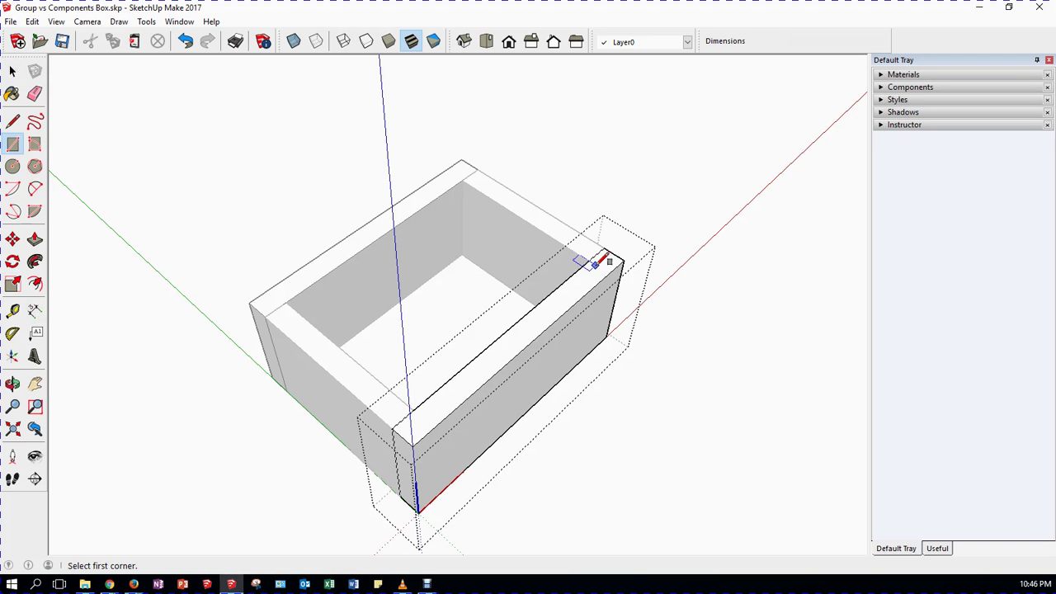
{"action": "left_click", "coordinate": [412, 410]}
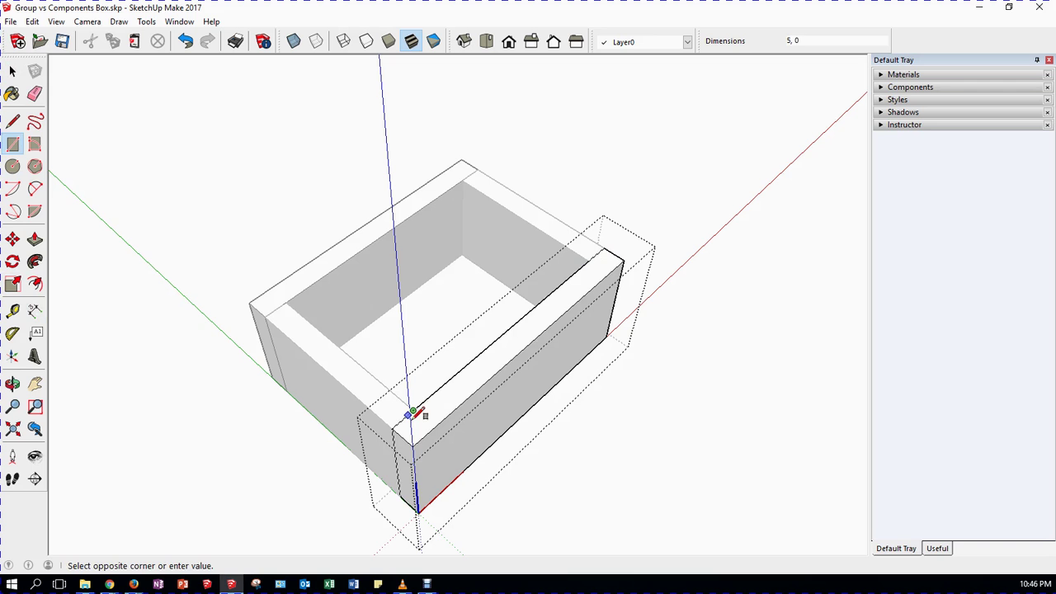
{"action": "left_click", "coordinate": [407, 431]}
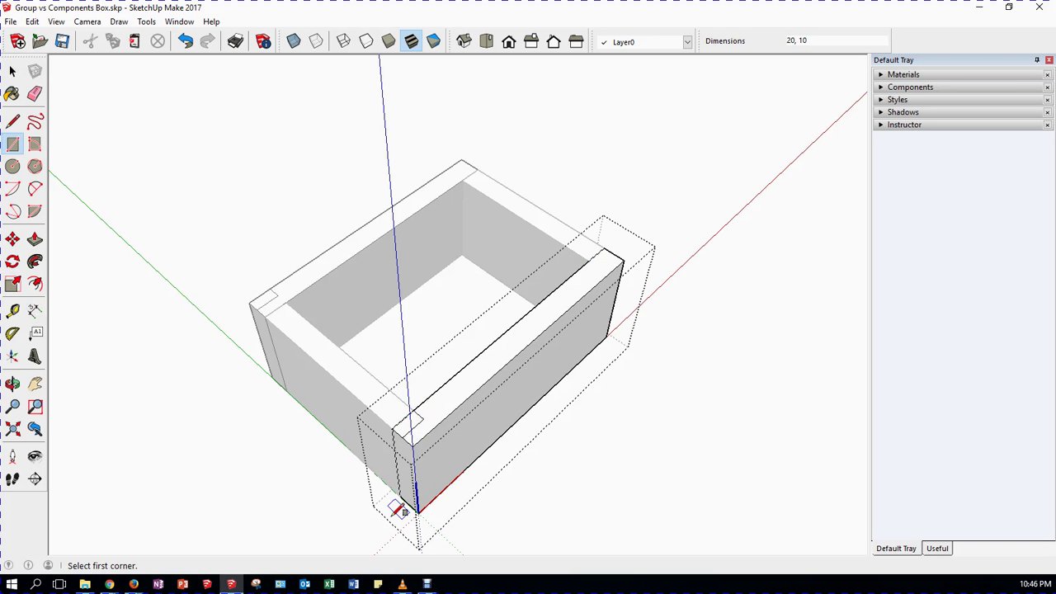
- Push the corner rectangle down 100 through the full height of the board to cut the first rabbet
{"action": "left_click", "coordinate": [35, 239]}
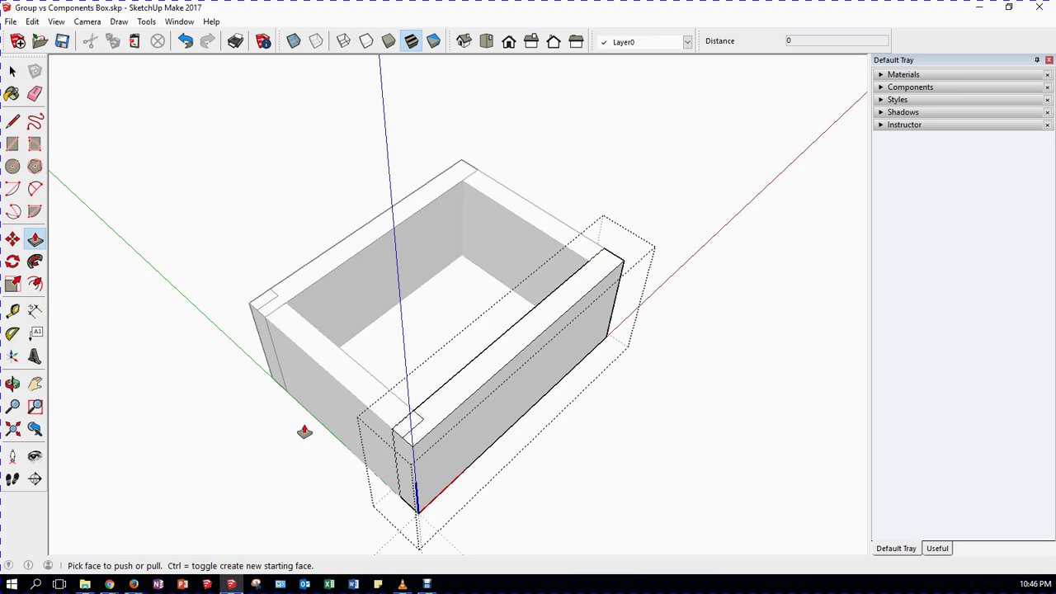
{"action": "left_click", "coordinate": [395, 433]}
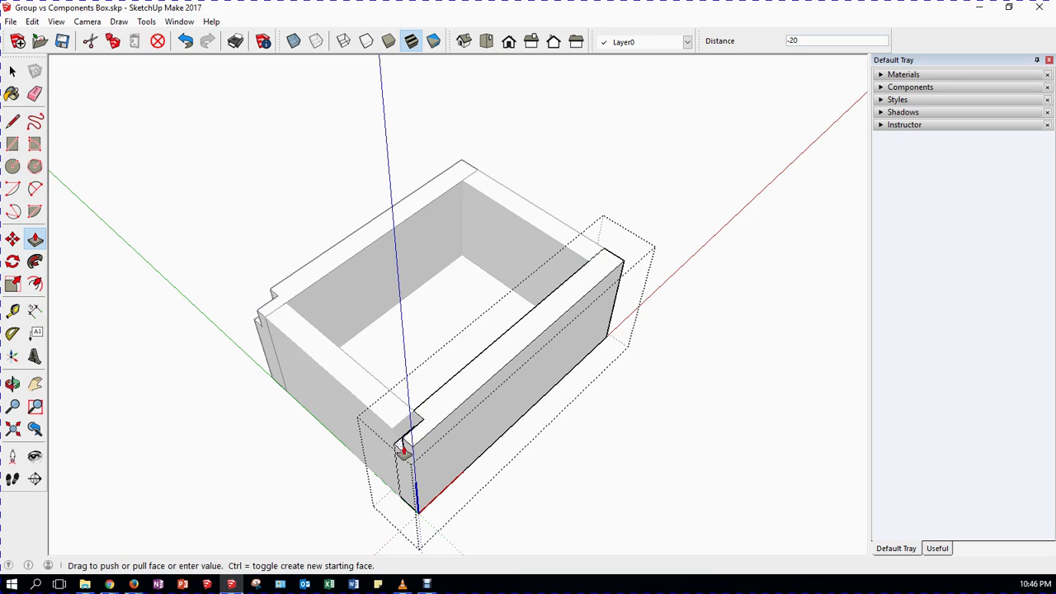
{"action": "left_click", "coordinate": [399, 515]}
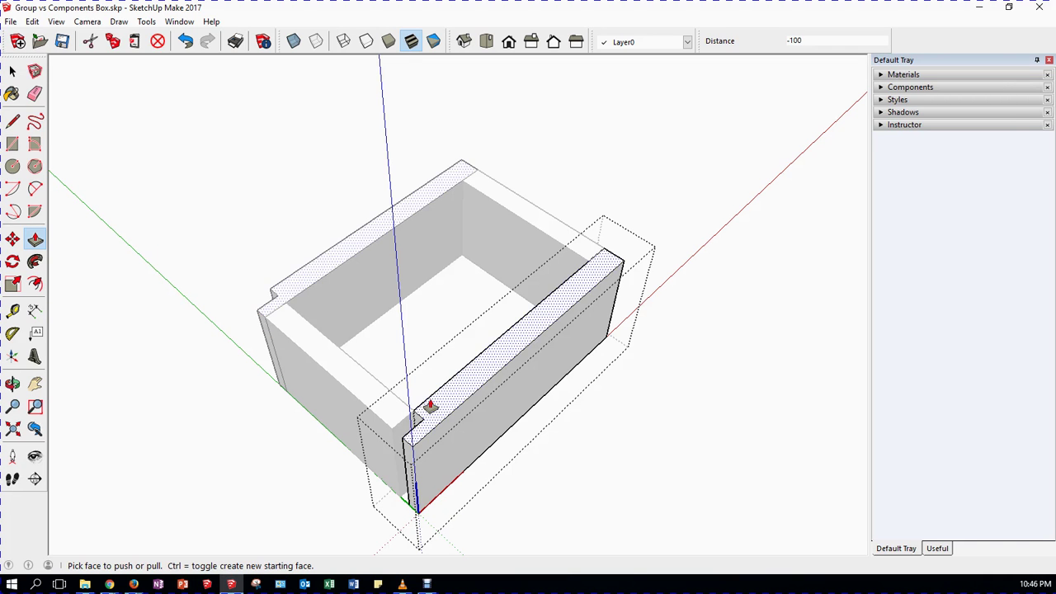
- Draw a 20 by 10 rectangle on the inner corner at the other end of the front board's top face
{"action": "middle_click_drag", "start_coordinate": [524, 343], "coordinate": [907, 330]}
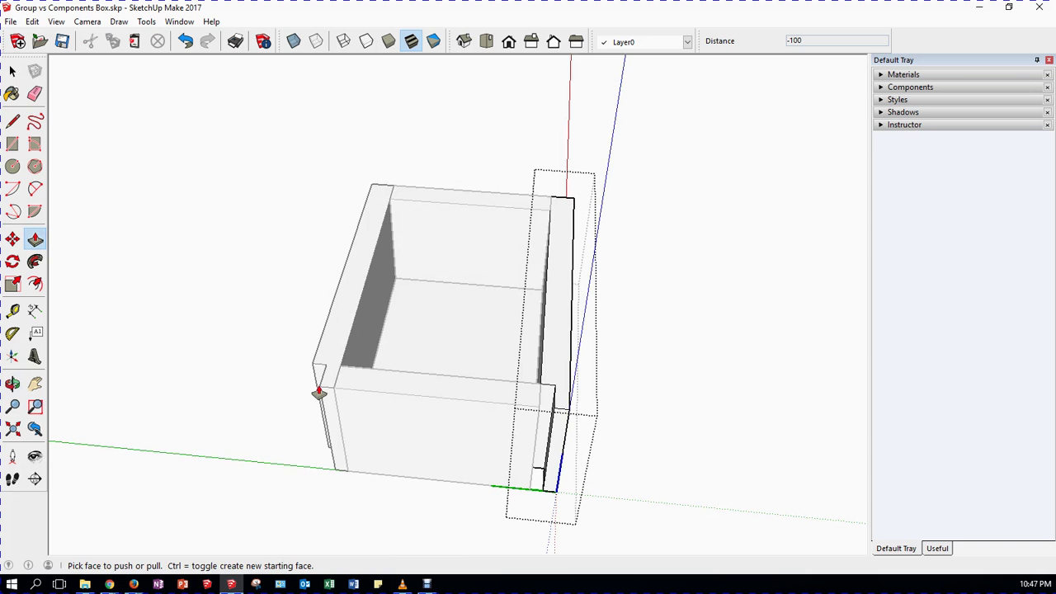
{"action": "middle_click_drag", "start_coordinate": [568, 404], "coordinate": [217, 415]}
{"action": "middle_click_drag", "start_coordinate": [455, 466], "coordinate": [185, 442]}
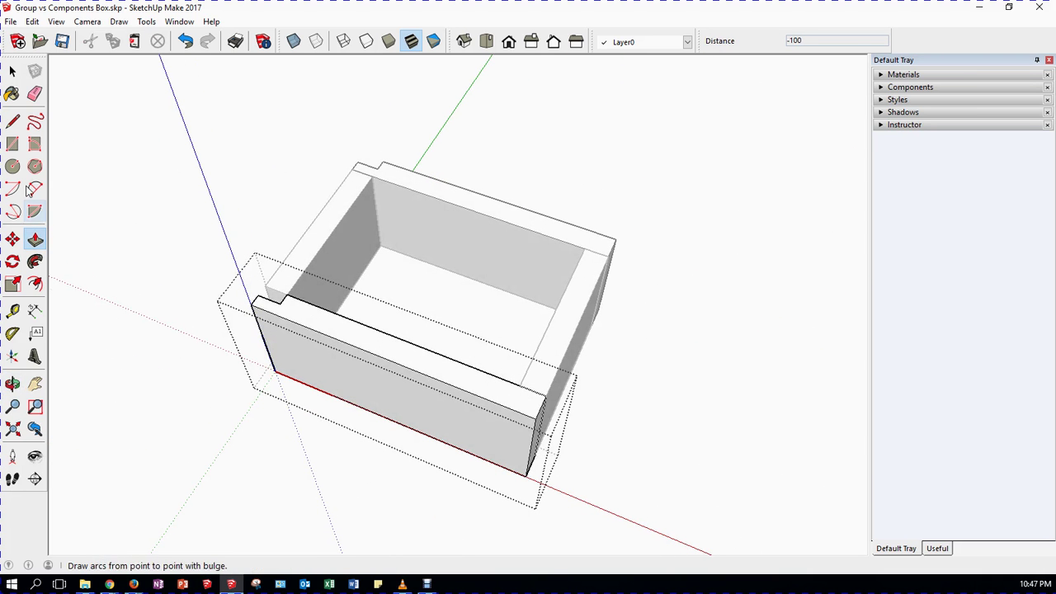
{"action": "left_click", "coordinate": [12, 144]}
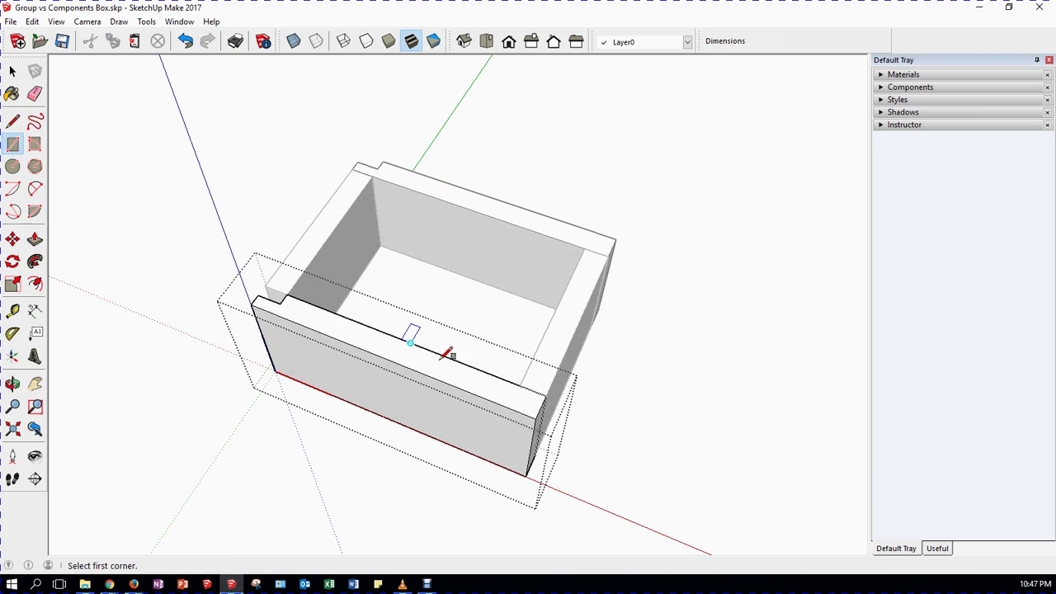
{"action": "left_click", "coordinate": [519, 384]}
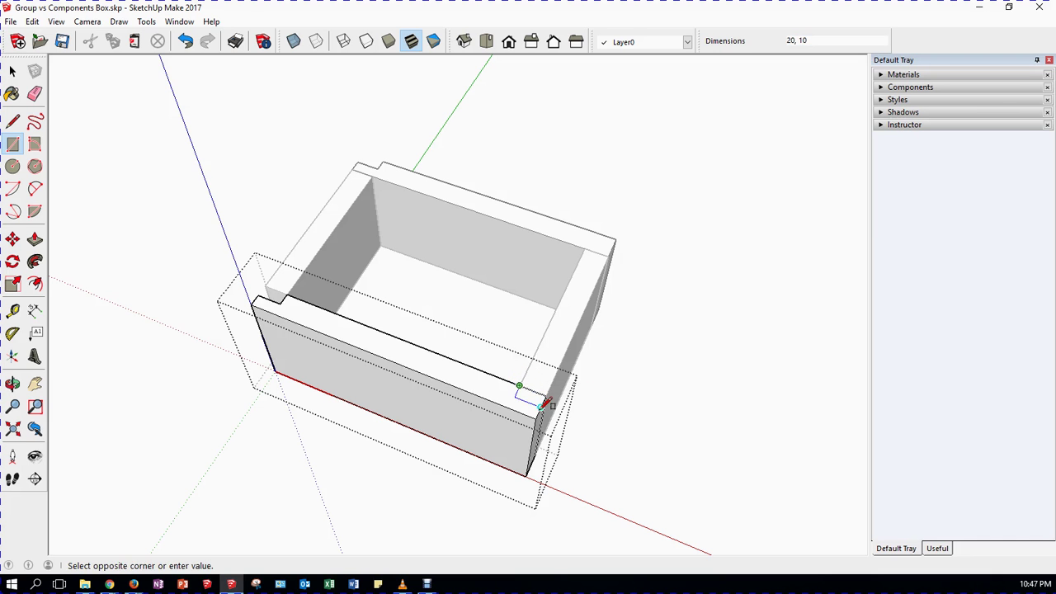
{"action": "left_click", "coordinate": [547, 409]}
- Push the second corner rectangle down 100 through the board and leave component editing with nothing selected
{"action": "middle_click_drag", "start_coordinate": [601, 430], "coordinate": [263, 405]}
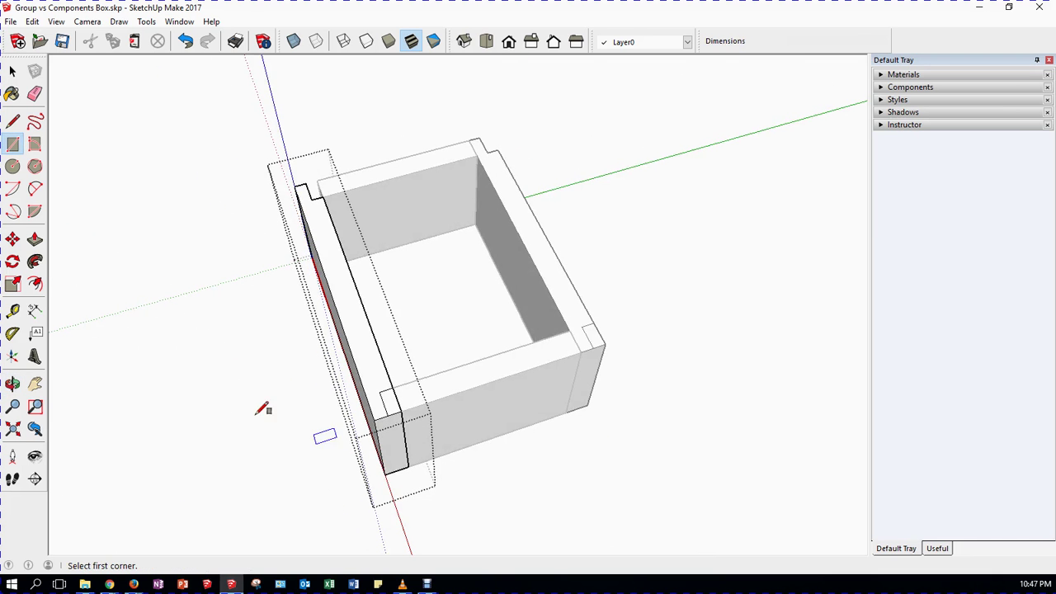
{"action": "left_click", "coordinate": [34, 240]}
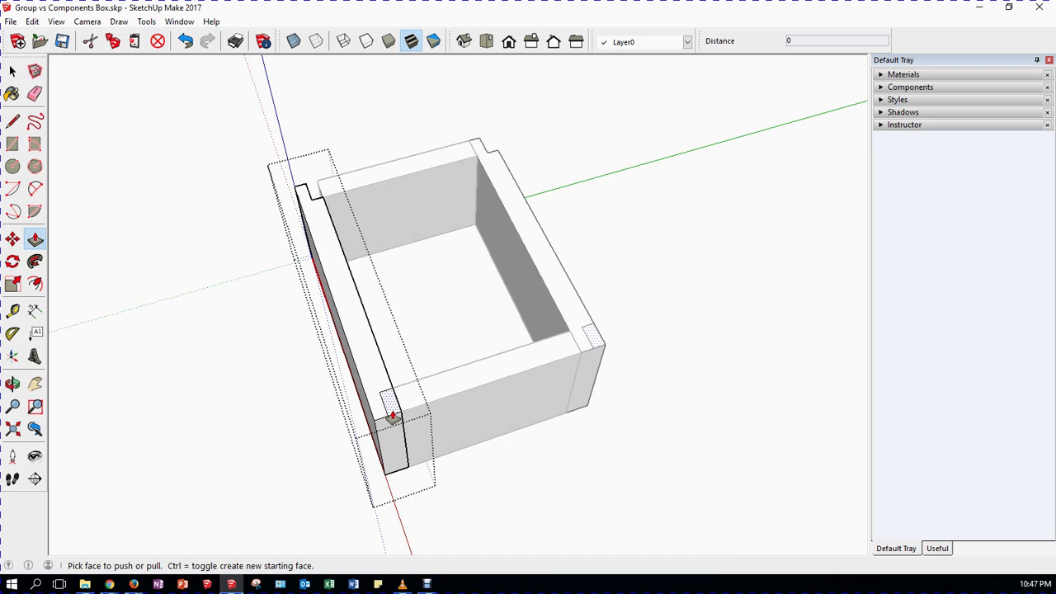
{"action": "left_click", "coordinate": [394, 434]}
{"action": "left_click", "coordinate": [372, 493]}
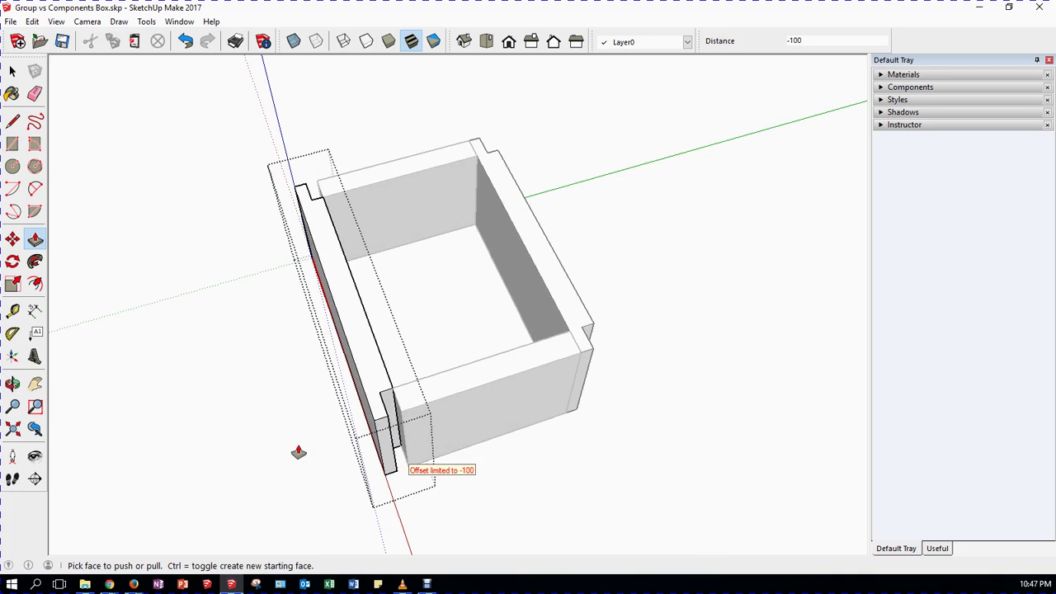
{"action": "left_click", "coordinate": [12, 72]}
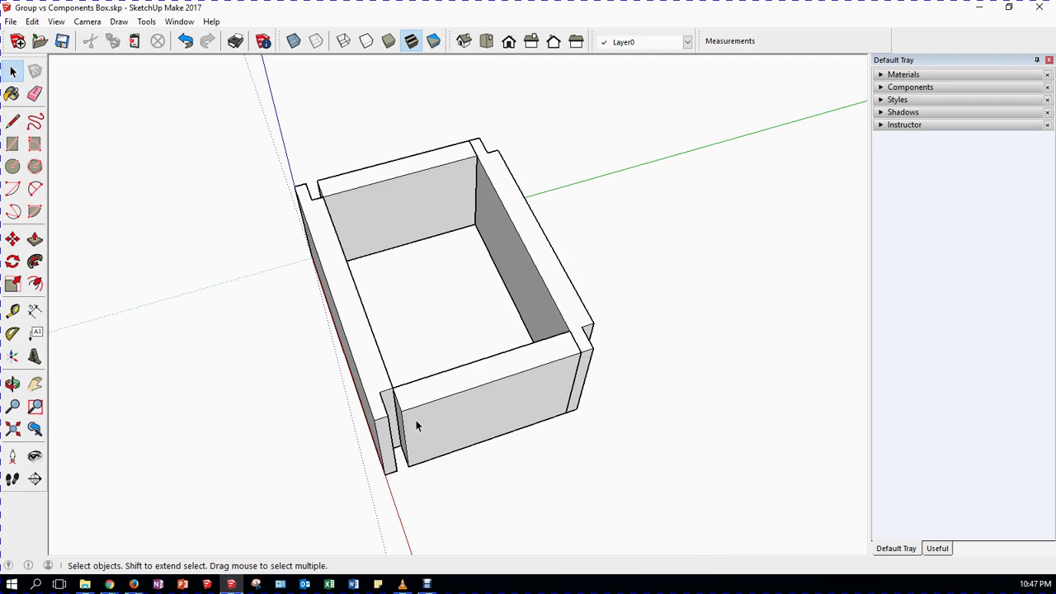
{"action": "left_click", "coordinate": [360, 367]}
{"action": "left_click", "coordinate": [451, 500]}
- Rotate the back FrontBack board 180 degrees horizontally about its inner top corner
{"action": "left_click", "coordinate": [563, 307]}
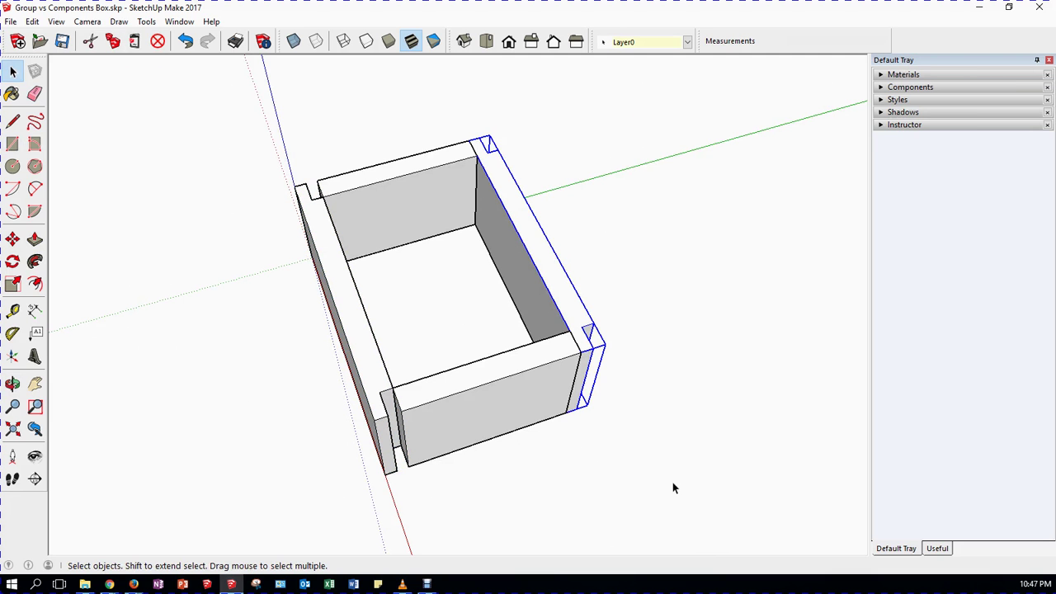
{"action": "middle_click_drag", "start_coordinate": [642, 439], "coordinate": [313, 429]}
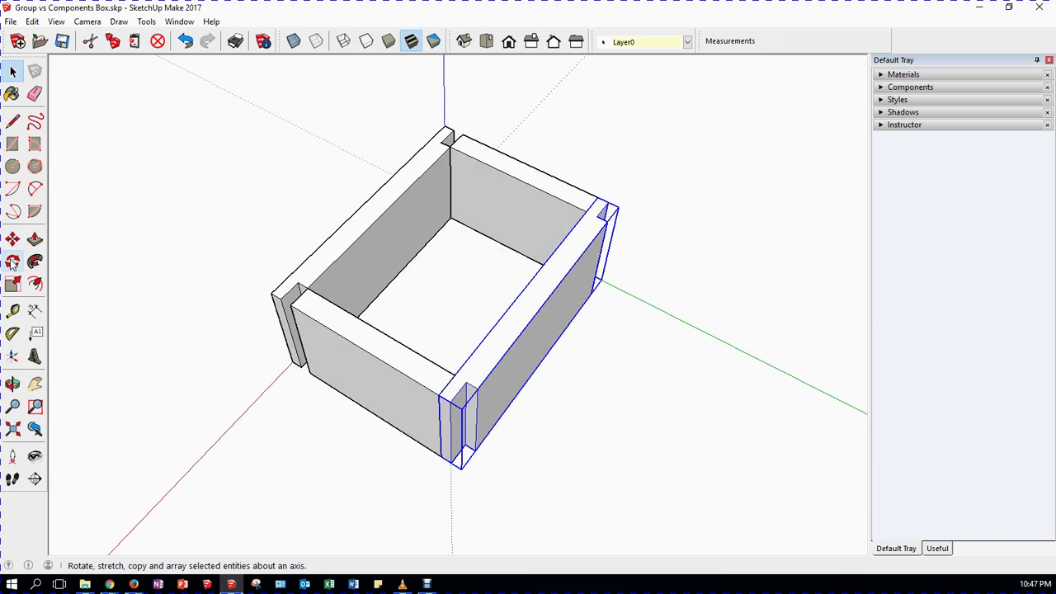
{"action": "key", "text": "q"}
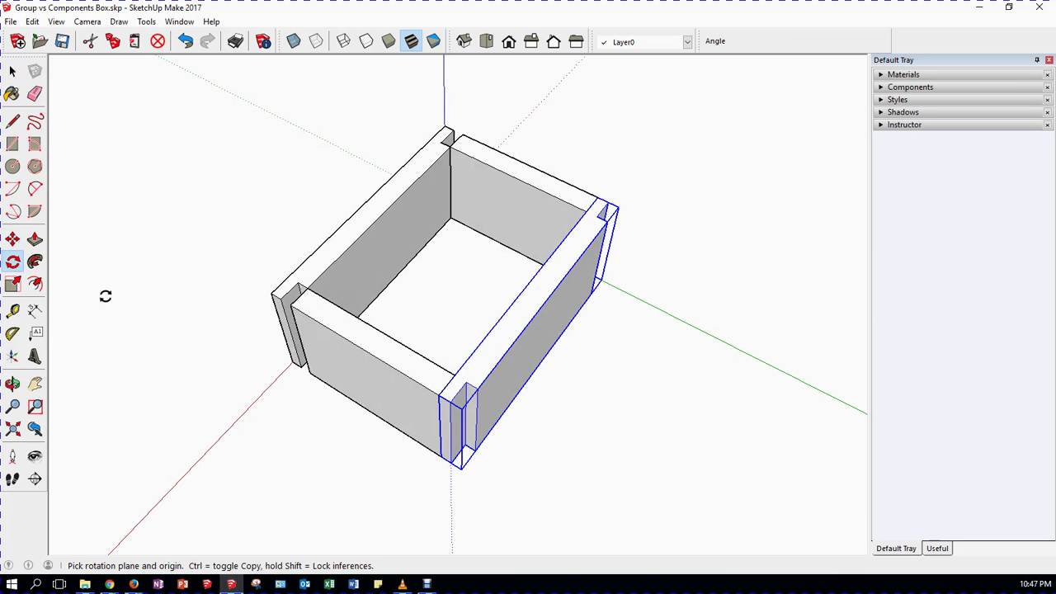
{"action": "left_click", "coordinate": [440, 397]}
{"action": "left_click", "coordinate": [511, 305]}
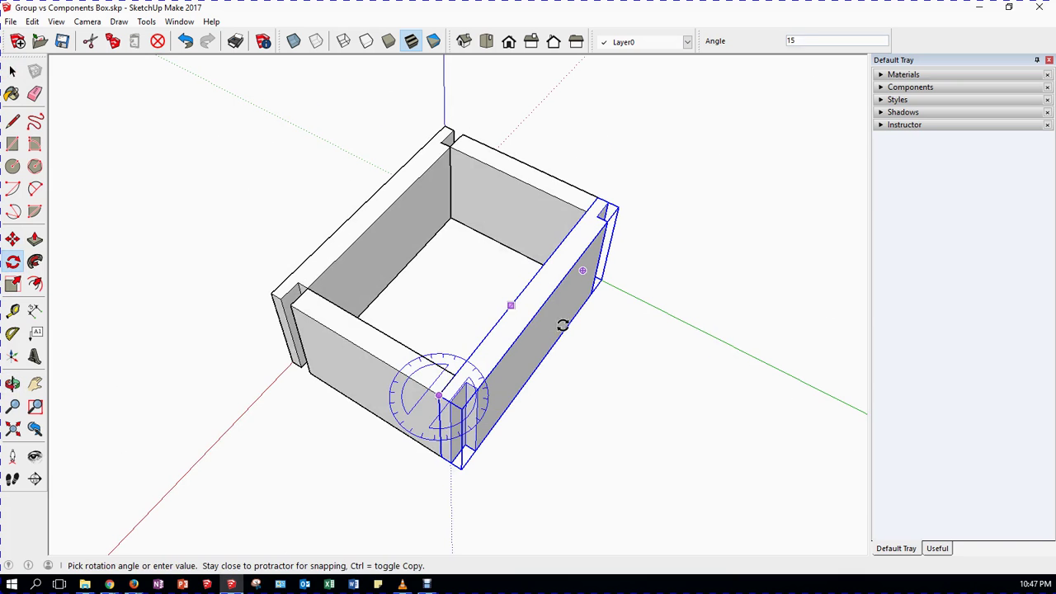
{"action": "left_click", "coordinate": [382, 459]}
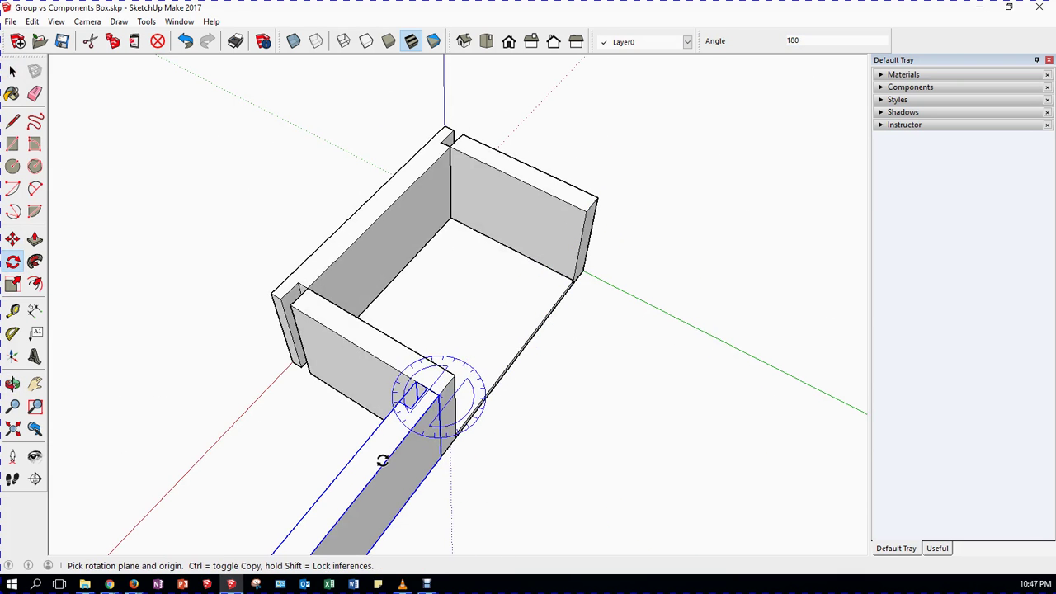
- Move the rotated back FrontBack board onto the outer end corner of the far side board and shift it 10 outward
{"action": "left_click", "coordinate": [13, 239]}
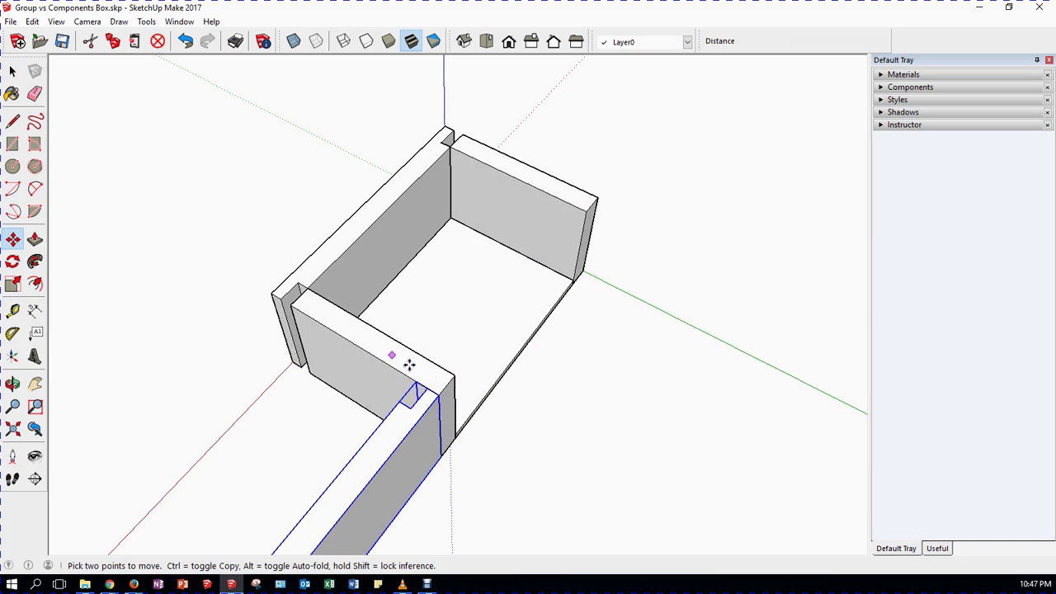
{"action": "left_click", "coordinate": [428, 389]}
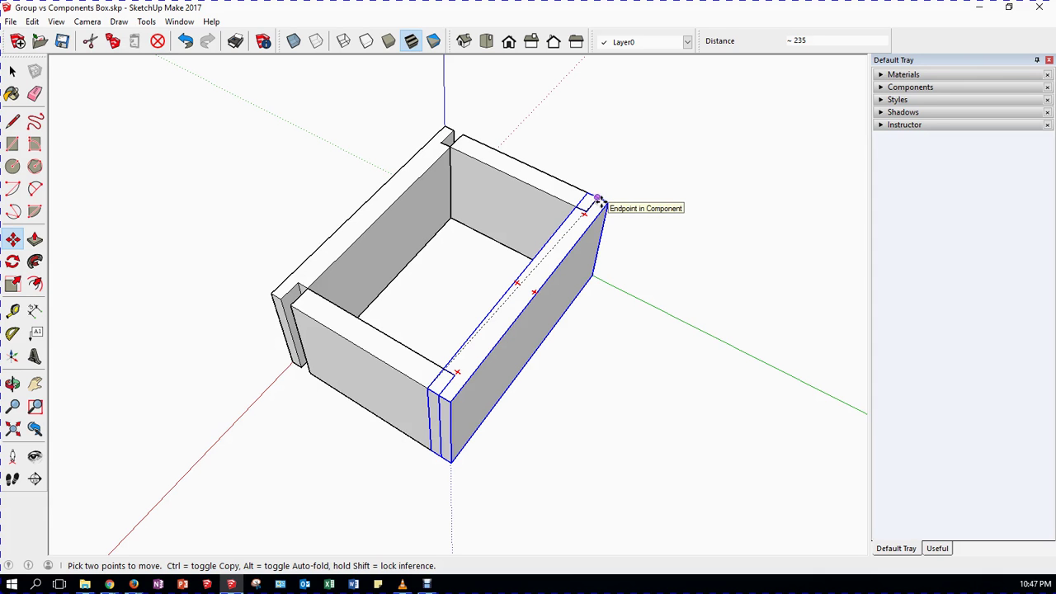
{"action": "left_click", "coordinate": [598, 201]}
{"action": "type", "text": "10"}
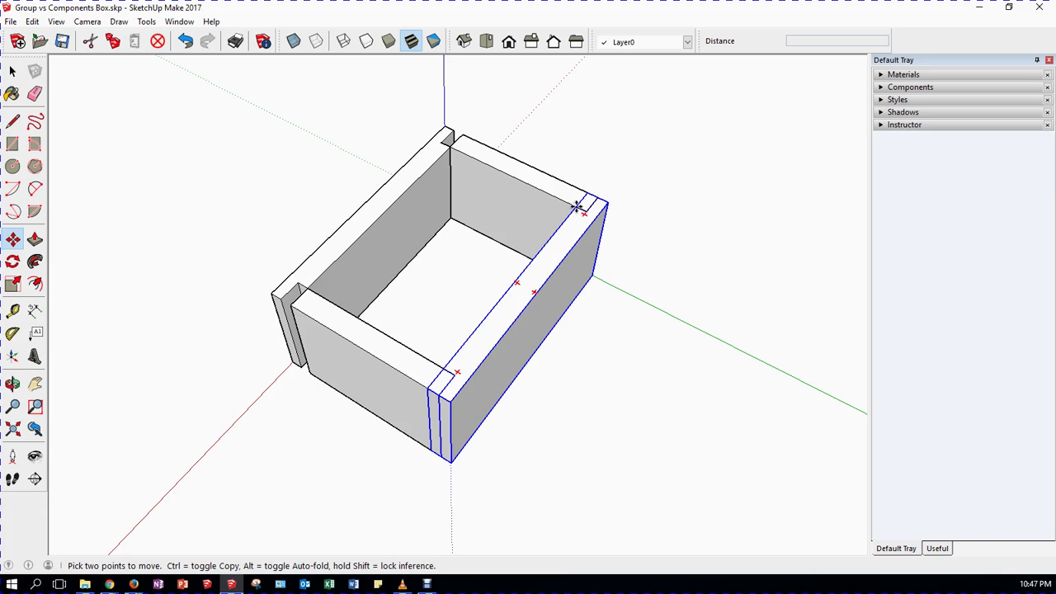
{"action": "key", "text": "Return"}
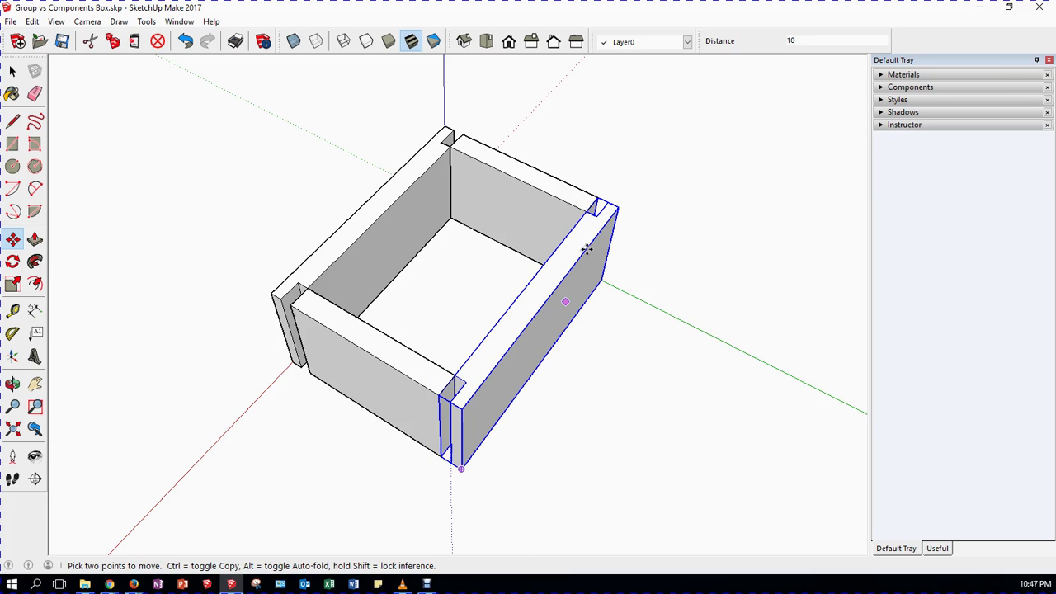
- Undo the moves and the 180-degree rotation of the back FrontBack board
{"action": "middle_click_drag", "start_coordinate": [446, 498], "coordinate": [490, 207]}
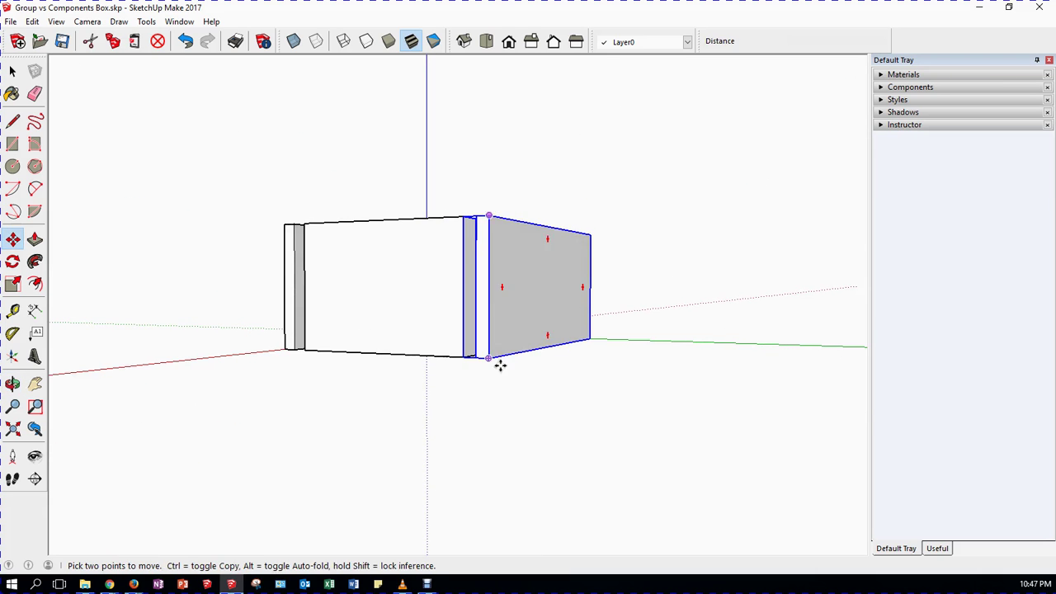
{"action": "middle_click_drag", "start_coordinate": [491, 495], "coordinate": [582, 375]}
{"action": "middle_click_drag", "start_coordinate": [236, 484], "coordinate": [668, 415]}
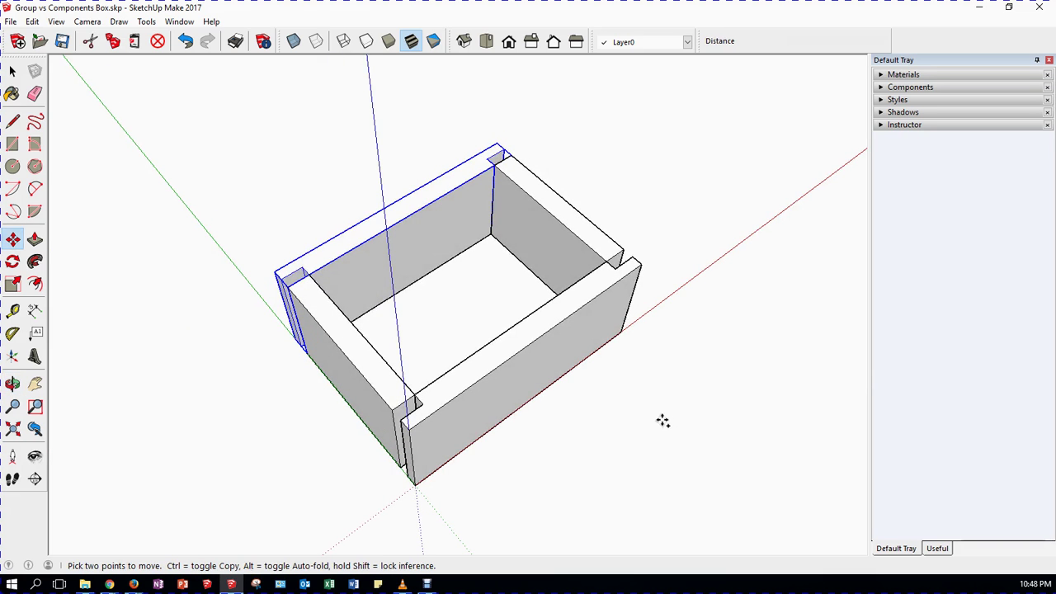
{"action": "key", "text": "ctrl+z"}
{"action": "key", "text": "ctrl+z"}
{"action": "key", "text": "ctrl+y"}
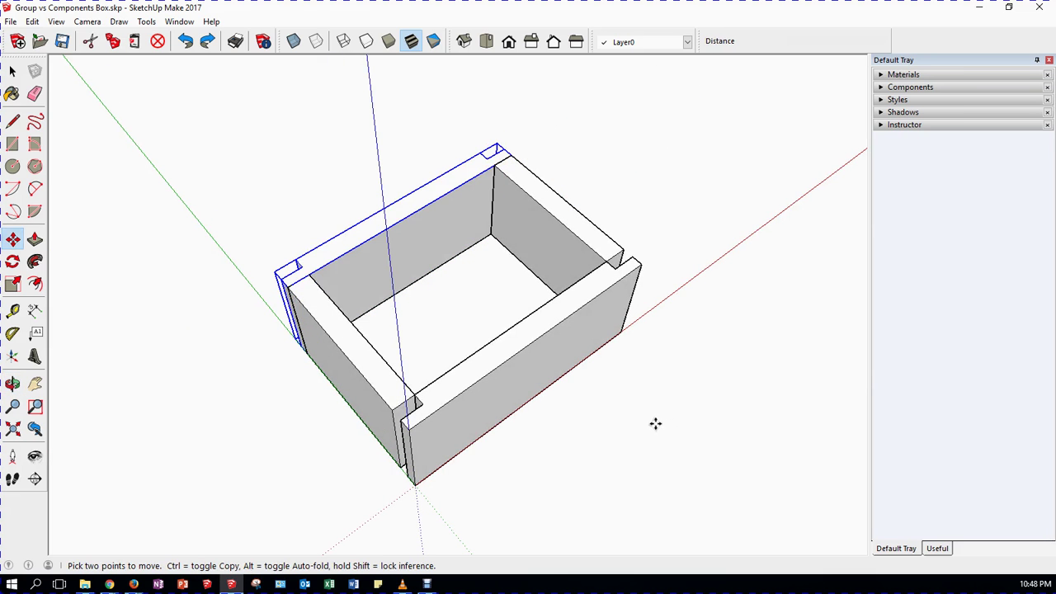
- Flip the back FrontBack board along the component's green axis so its rabbets face inward
{"action": "left_click", "coordinate": [13, 71]}
{"action": "middle_click_drag", "start_coordinate": [99, 203], "coordinate": [345, 251]}
{"action": "right_click", "coordinate": [356, 261]}
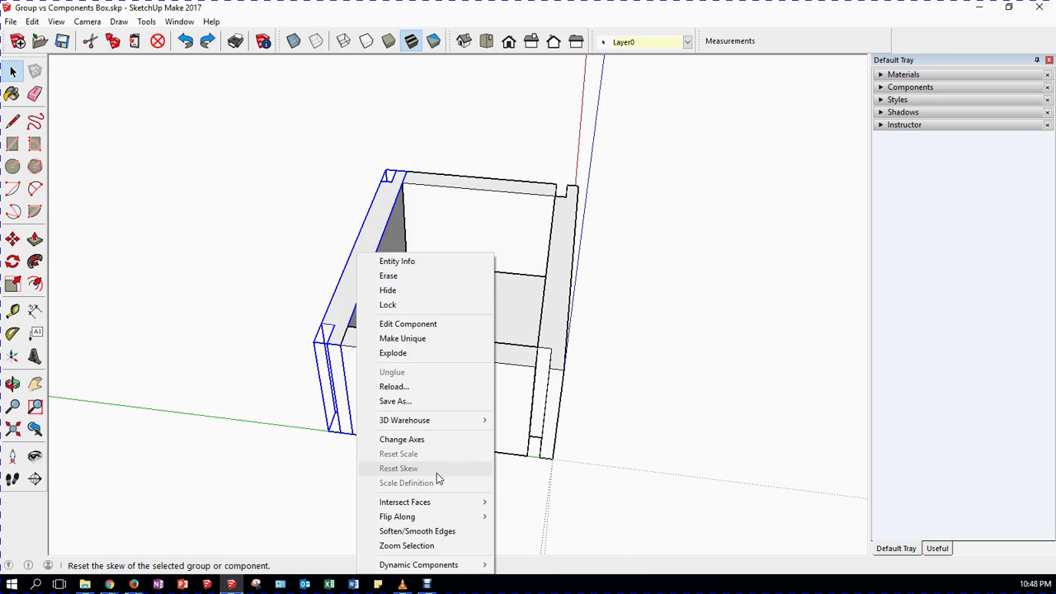
{"action": "mouse_move", "coordinate": [443, 522]}
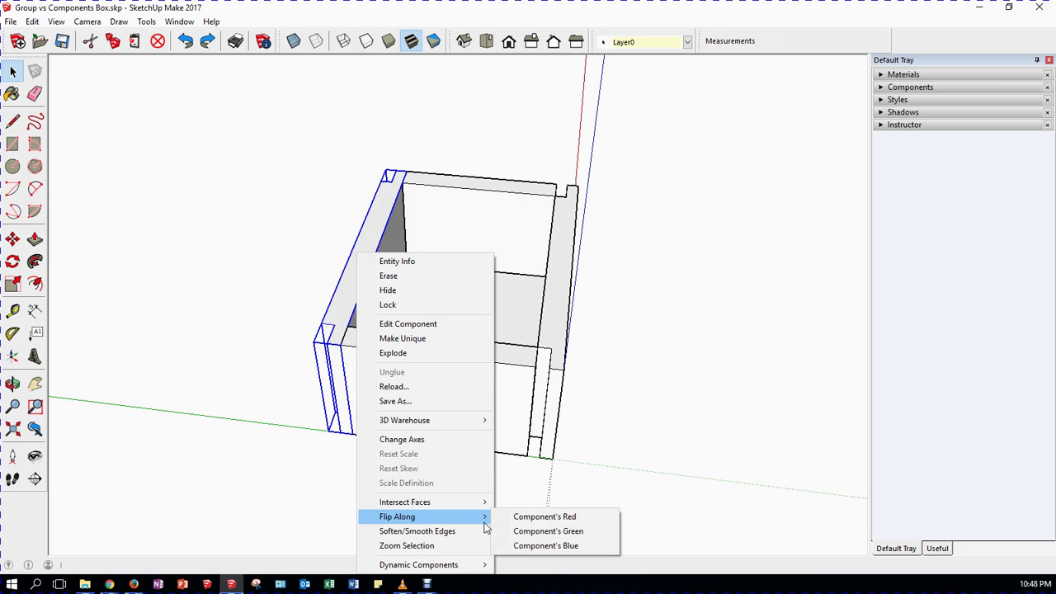
{"action": "left_click", "coordinate": [523, 532]}
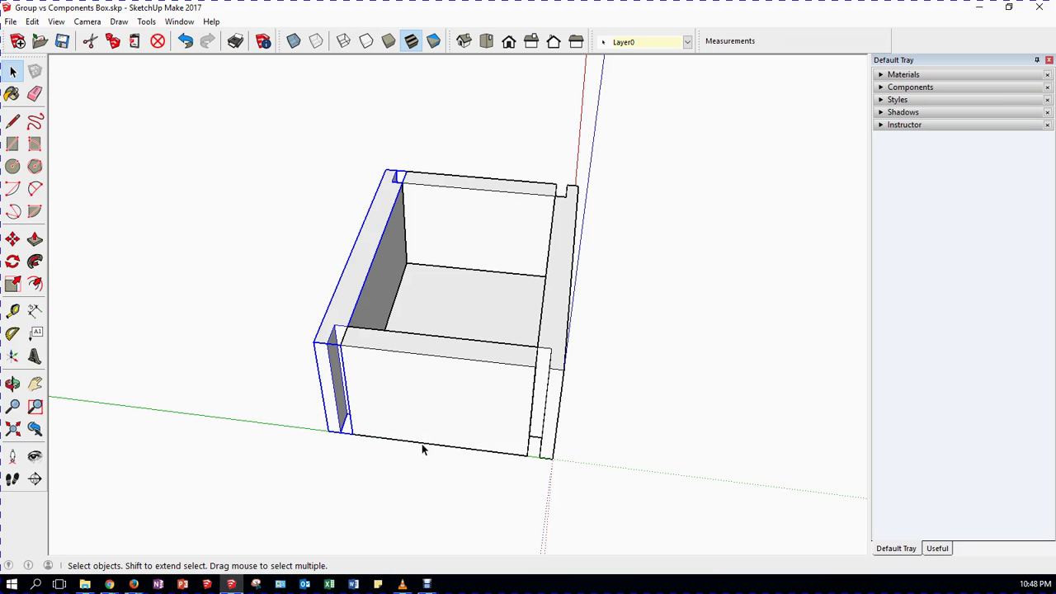
- Edit the Side component and pull its end face out 10 into the front board's rabbet
{"action": "middle_click_drag", "start_coordinate": [677, 437], "coordinate": [484, 286]}
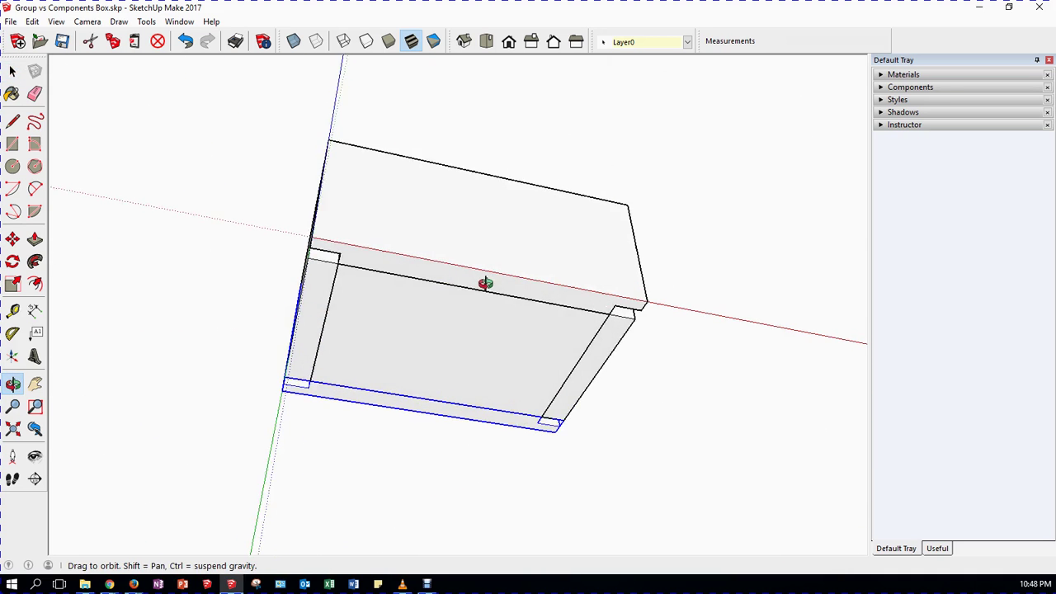
{"action": "middle_click_drag", "start_coordinate": [484, 351], "coordinate": [455, 438]}
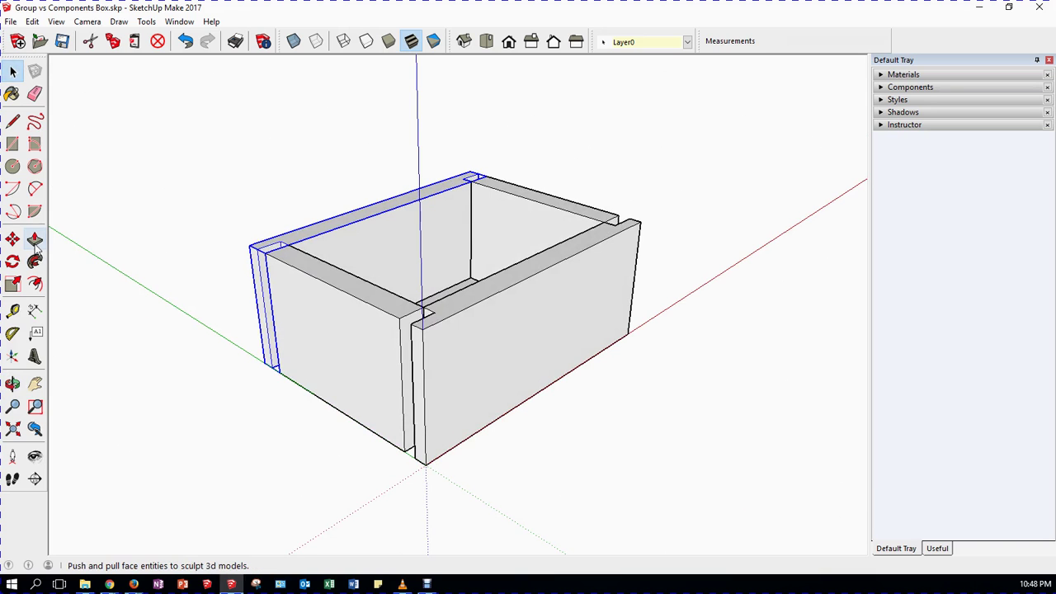
{"action": "double_click", "coordinate": [334, 309]}
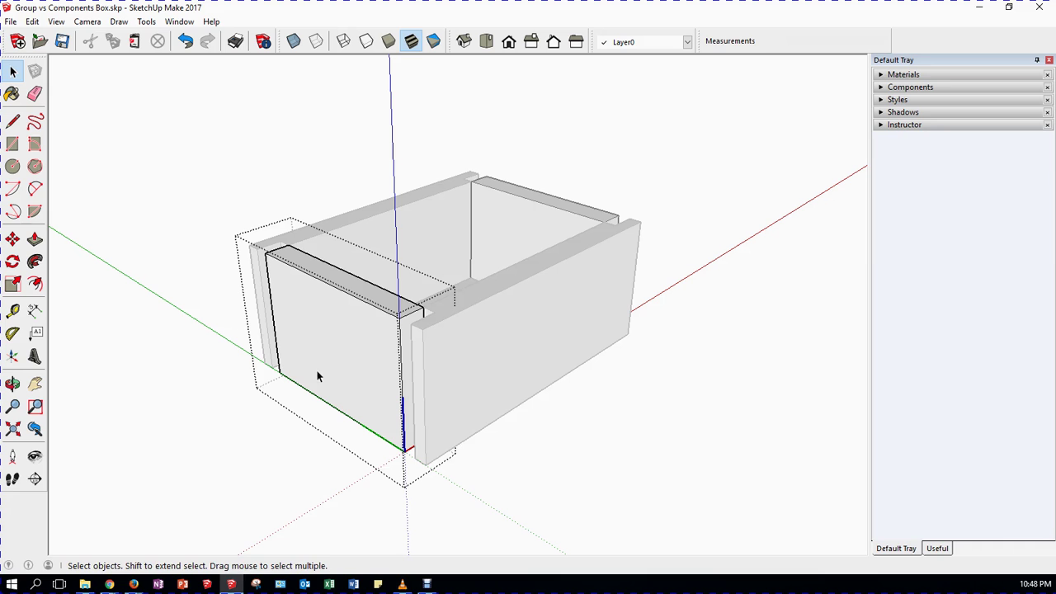
{"action": "left_click", "coordinate": [34, 240]}
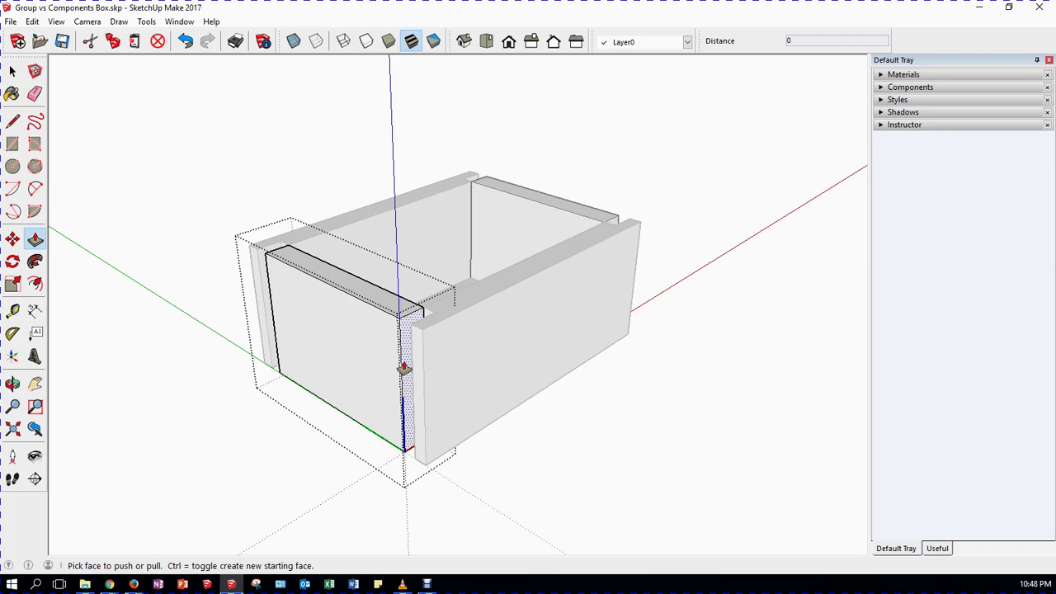
{"action": "left_click", "coordinate": [403, 368]}
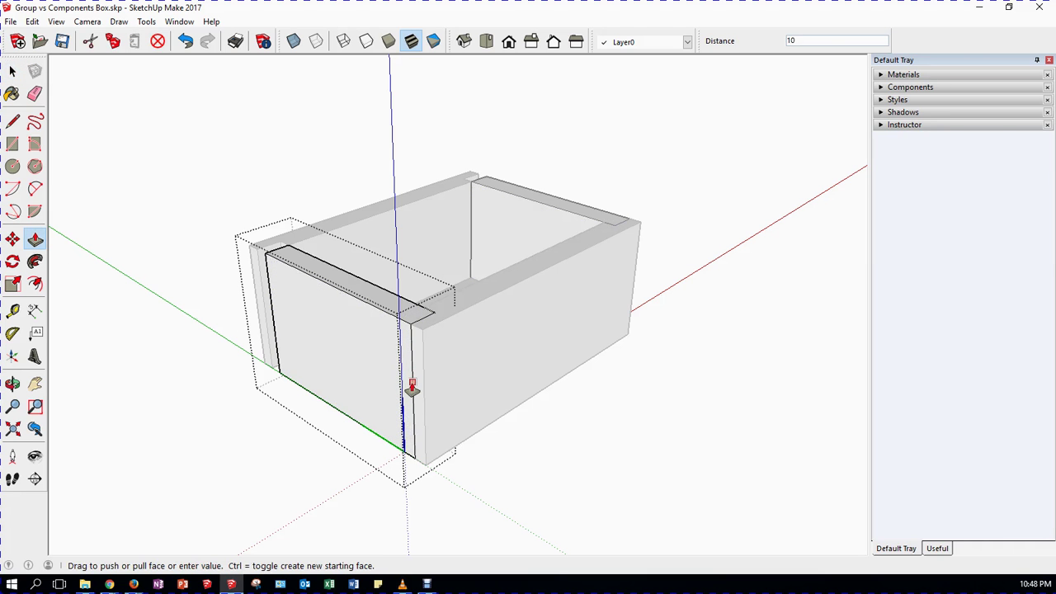
{"action": "left_click", "coordinate": [411, 387]}
- Pull the Side component's other end face out 10 into the back board's rabbet and leave component editing
{"action": "middle_click_drag", "start_coordinate": [220, 357], "coordinate": [698, 370]}
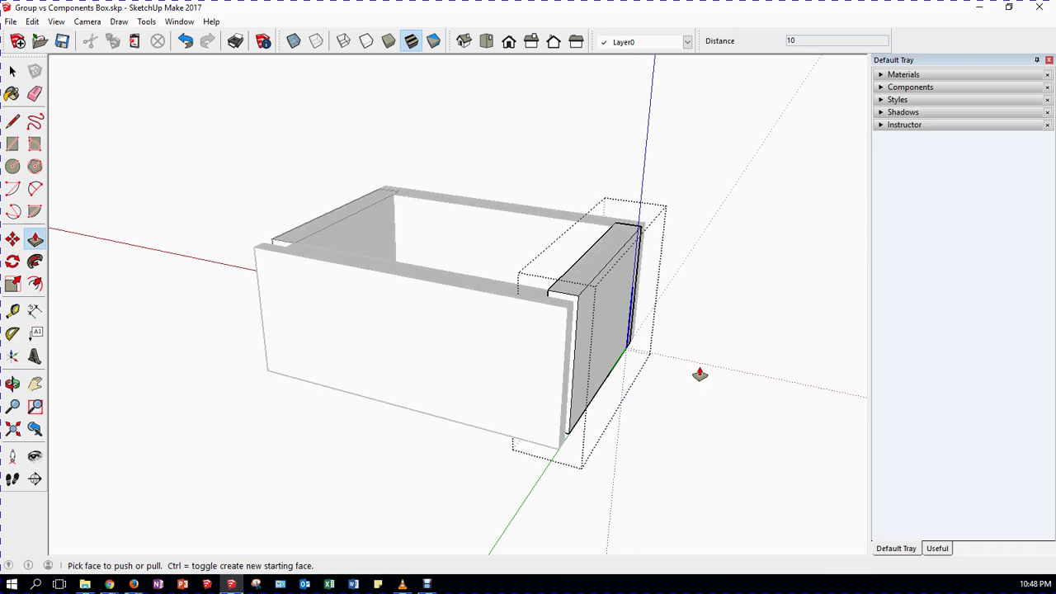
{"action": "left_click", "coordinate": [573, 324]}
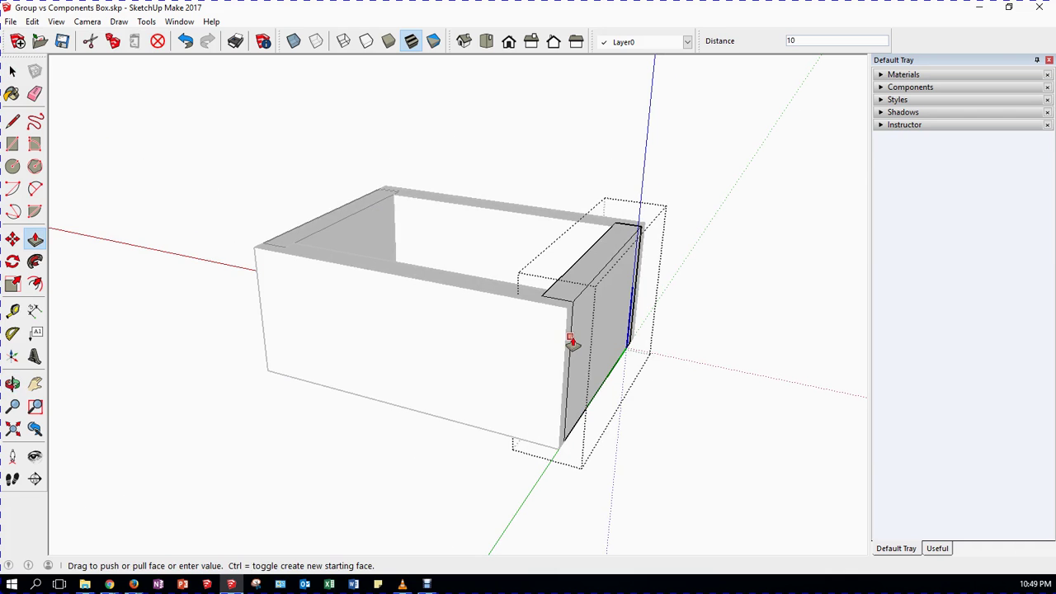
{"action": "left_click", "coordinate": [572, 343]}
{"action": "left_click", "coordinate": [12, 72]}
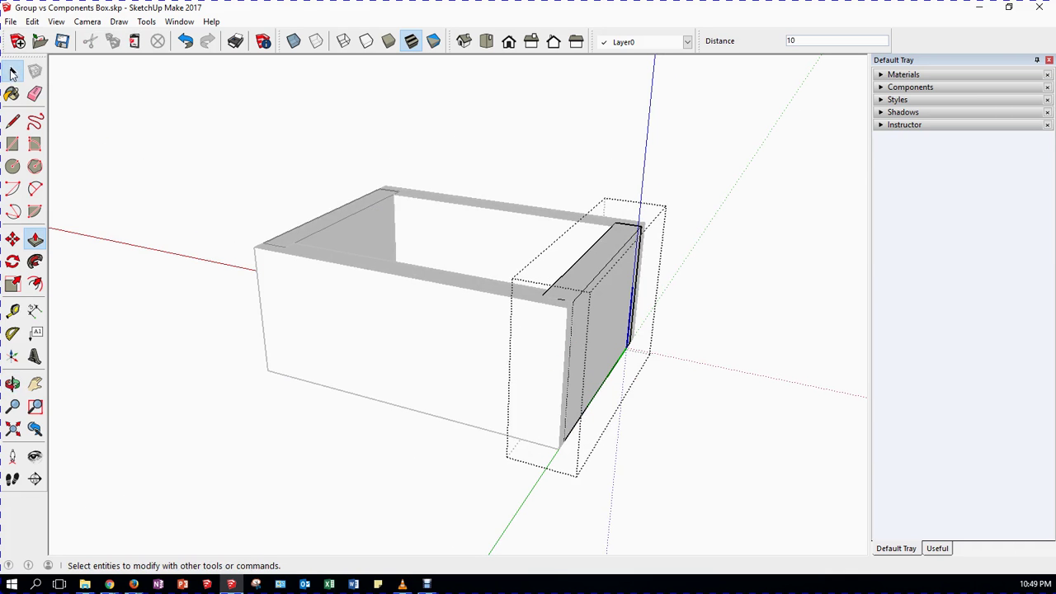
{"action": "left_click", "coordinate": [804, 286]}
- Draw a loose rectangle about 61 by 20 across the front board's top face and push it down along the board
{"action": "middle_click_drag", "start_coordinate": [697, 398], "coordinate": [627, 319]}
{"action": "middle_click_drag", "start_coordinate": [514, 361], "coordinate": [561, 437]}
{"action": "middle_click_drag", "start_coordinate": [532, 341], "coordinate": [547, 424]}
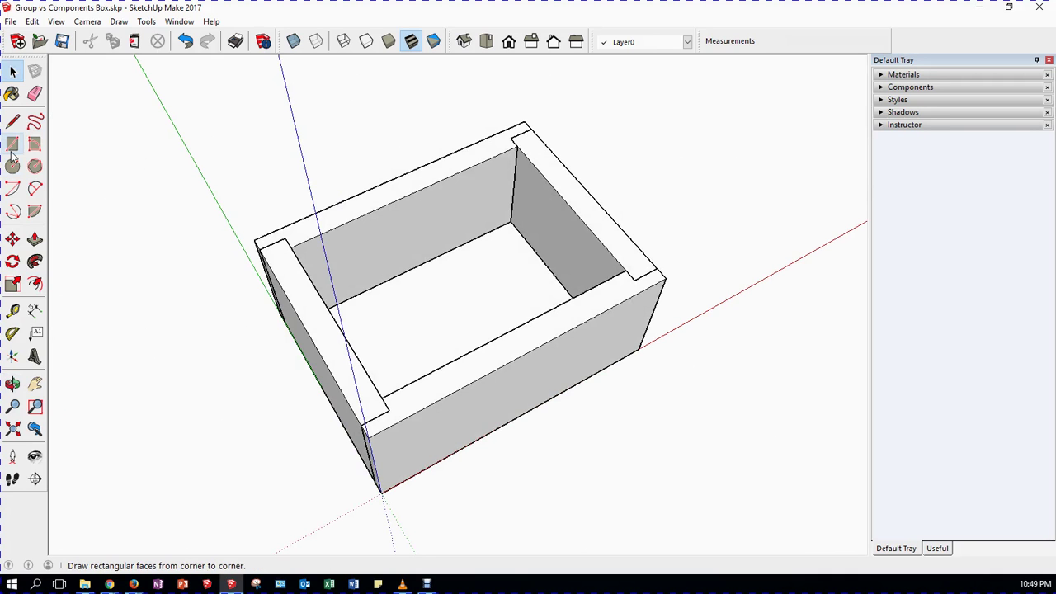
{"action": "middle_click_drag", "start_coordinate": [189, 397], "coordinate": [92, 264]}
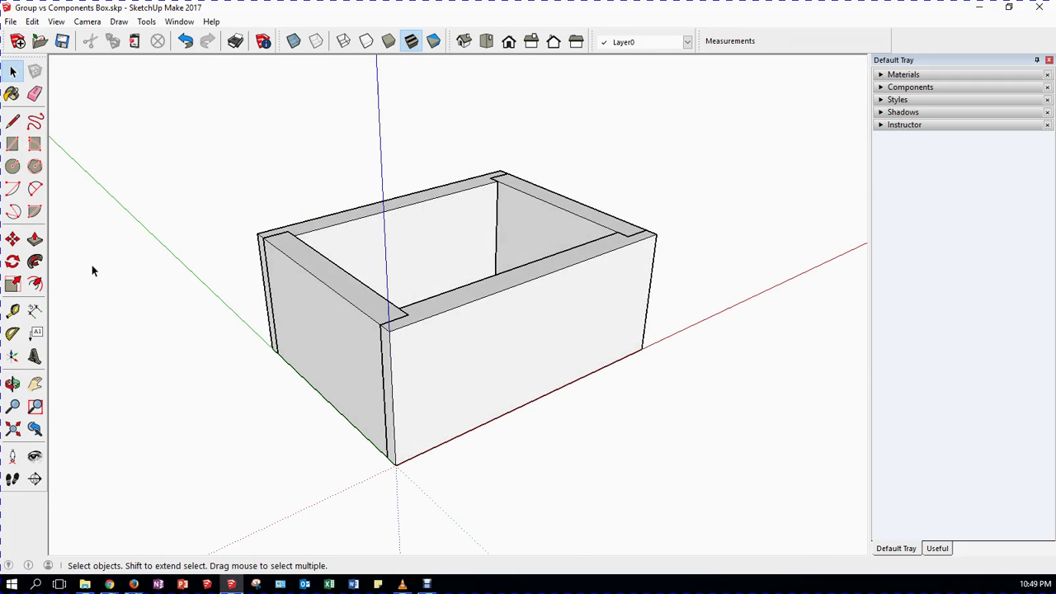
{"action": "left_click", "coordinate": [12, 145]}
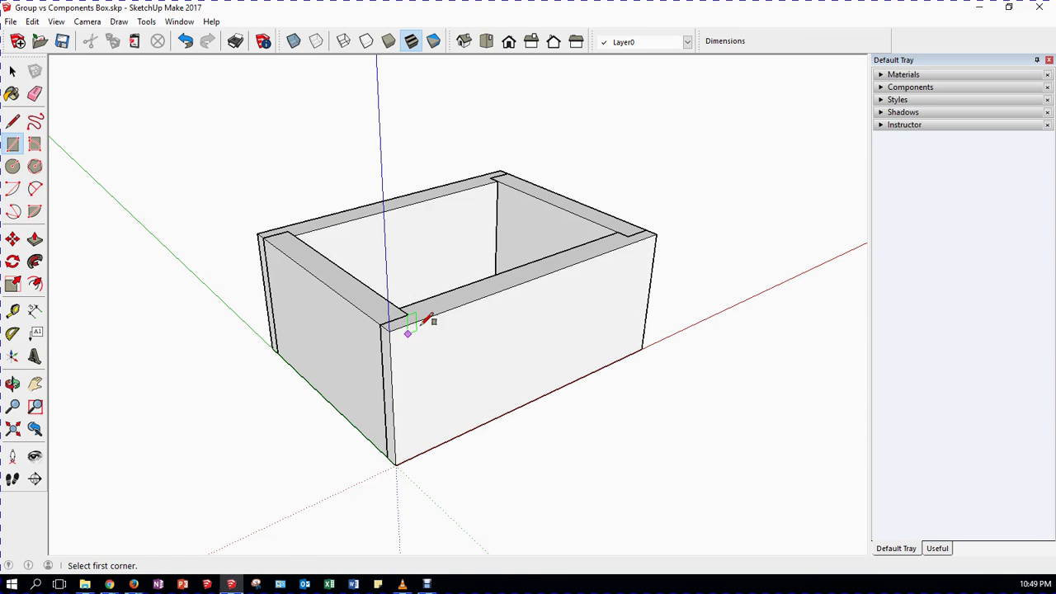
{"action": "left_click", "coordinate": [465, 303]}
{"action": "left_click", "coordinate": [521, 267]}
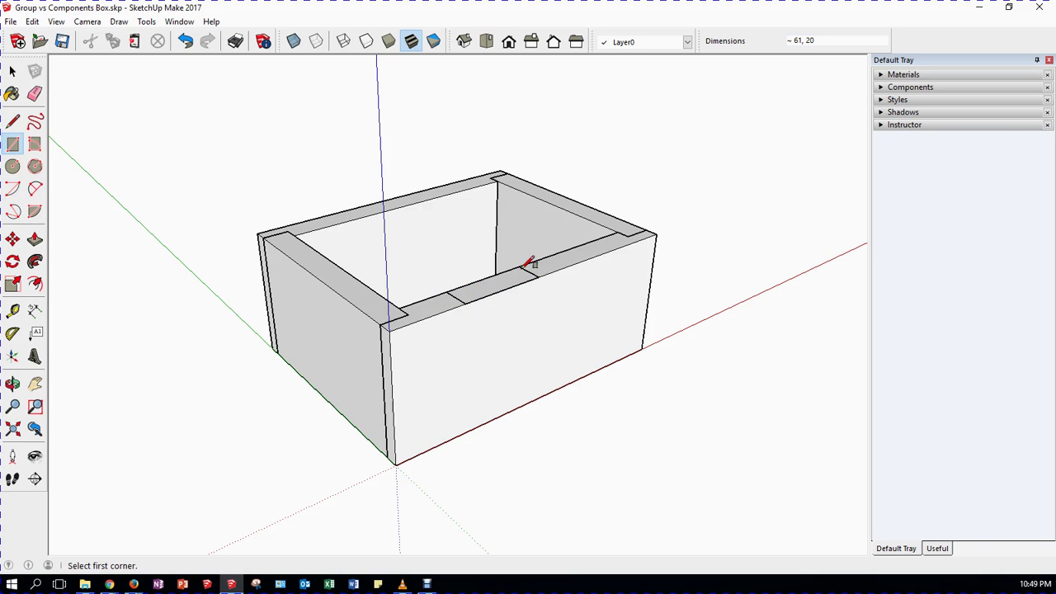
{"action": "left_click", "coordinate": [35, 239]}
{"action": "left_click_drag", "start_coordinate": [456, 306], "coordinate": [462, 410]}
- Select the whole loose block in the front board and move it 159 away, clear of the box
{"action": "left_click", "coordinate": [13, 72]}
{"action": "double_click", "coordinate": [483, 345]}
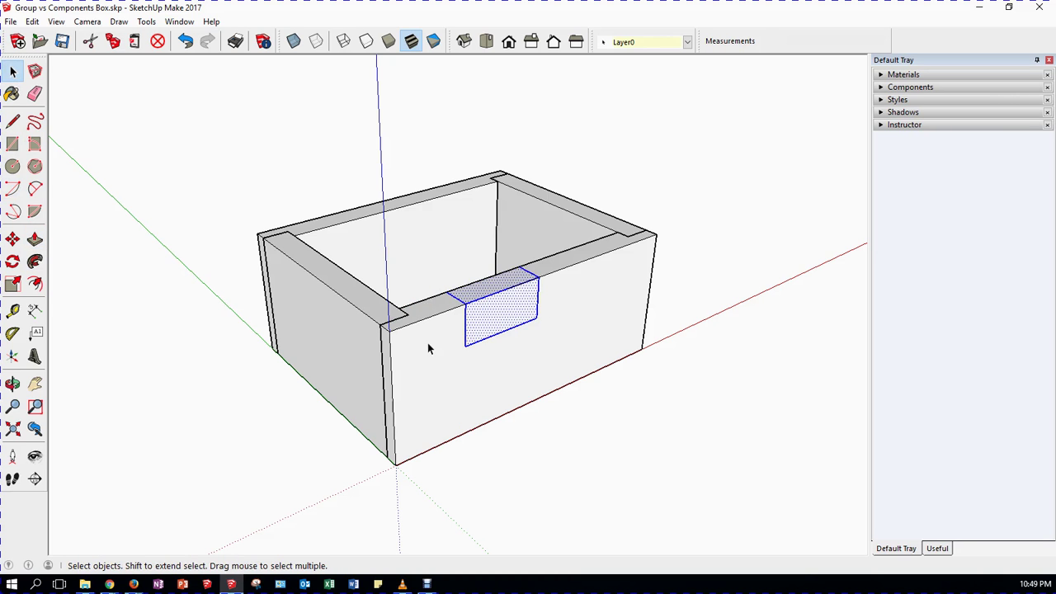
{"action": "left_click", "coordinate": [12, 239]}
{"action": "left_click_drag", "start_coordinate": [466, 348], "coordinate": [682, 462]}
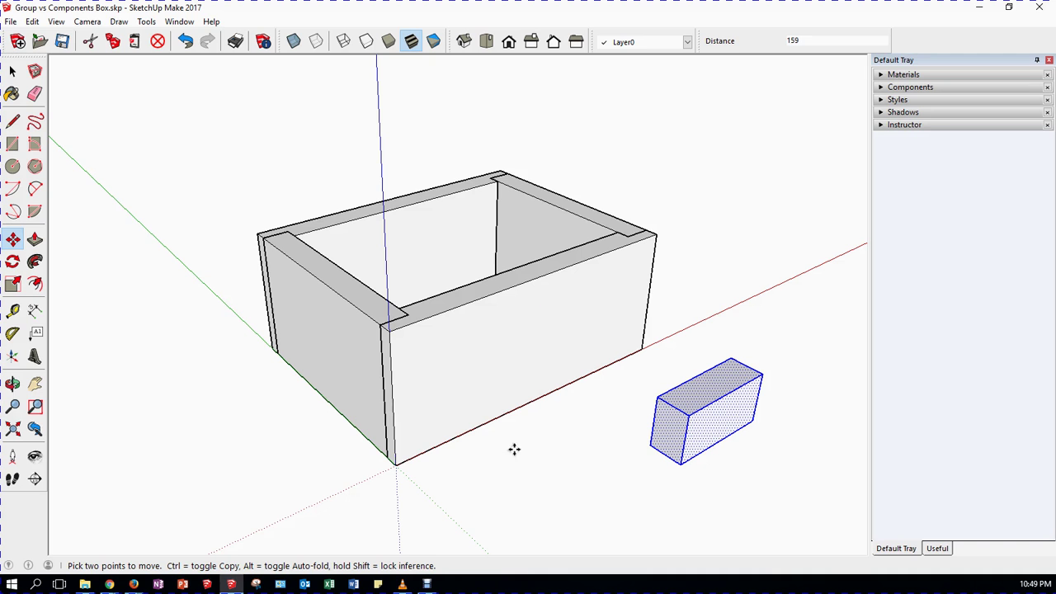
- Delete the loose block beside the box and view the list of components in the model
{"action": "left_click", "coordinate": [13, 71]}
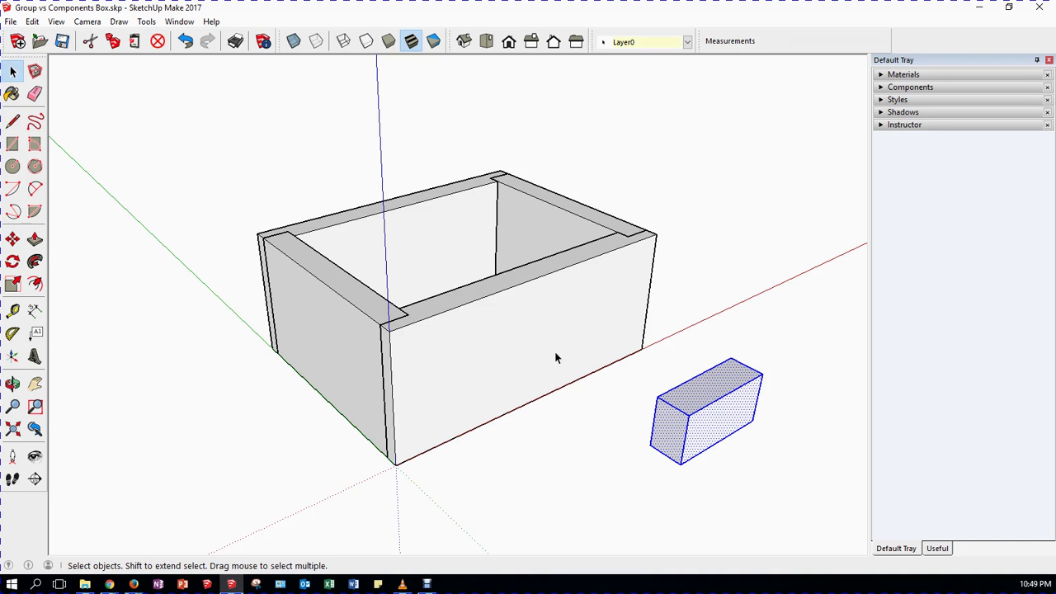
{"action": "triple_click", "coordinate": [692, 425]}
{"action": "key", "text": "Delete"}
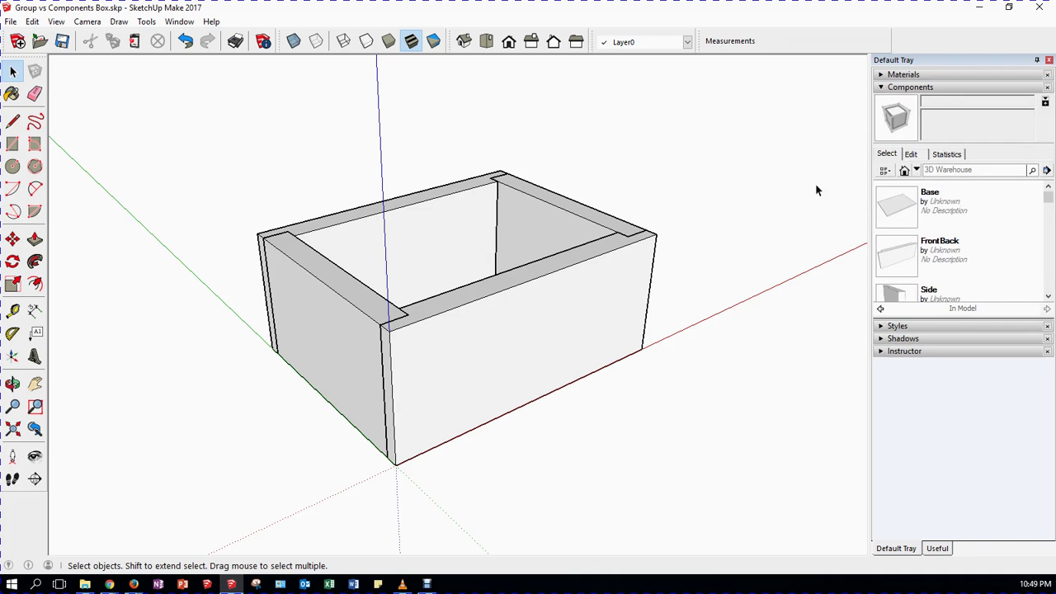
{"action": "left_click", "coordinate": [881, 88]}
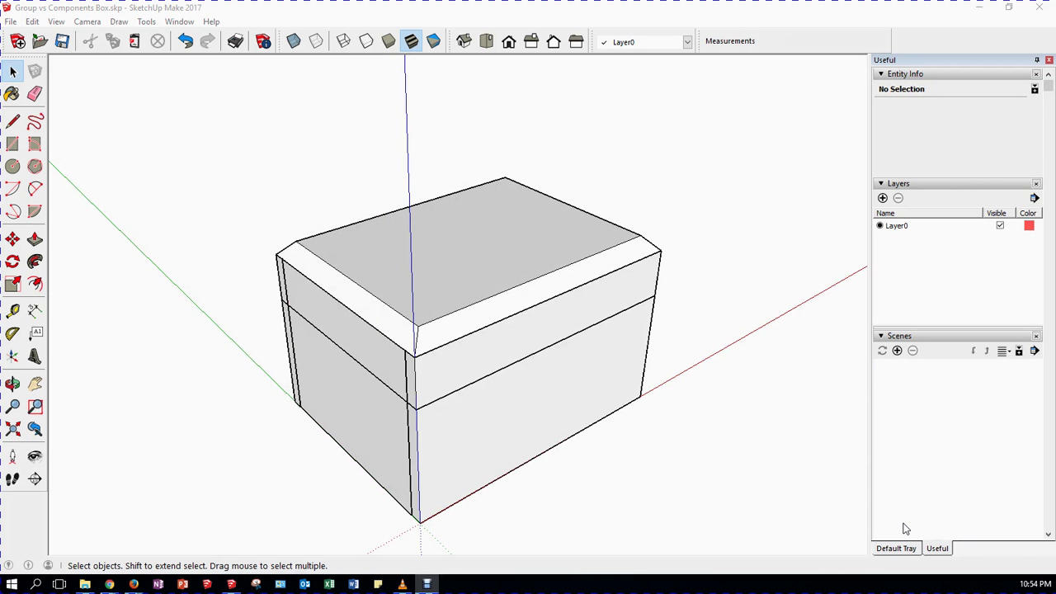
- Move the Top lid component off the box by its lower corner and place it beside the box
{"action": "middle_click_drag", "start_coordinate": [422, 489], "coordinate": [626, 358]}
{"action": "middle_click_drag", "start_coordinate": [645, 396], "coordinate": [440, 346]}
{"action": "left_click", "coordinate": [441, 348]}
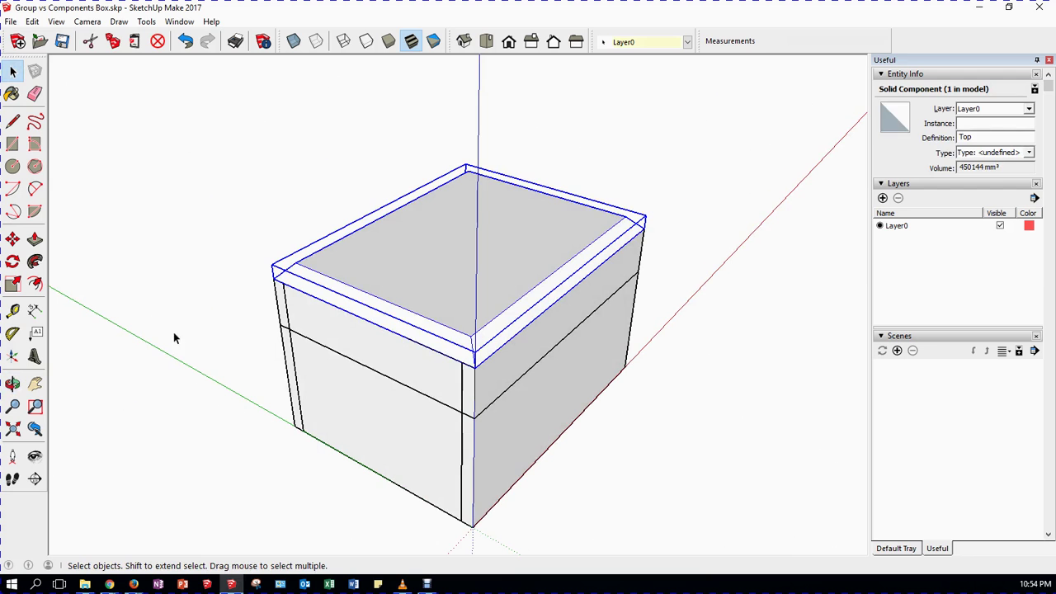
{"action": "left_click", "coordinate": [13, 239]}
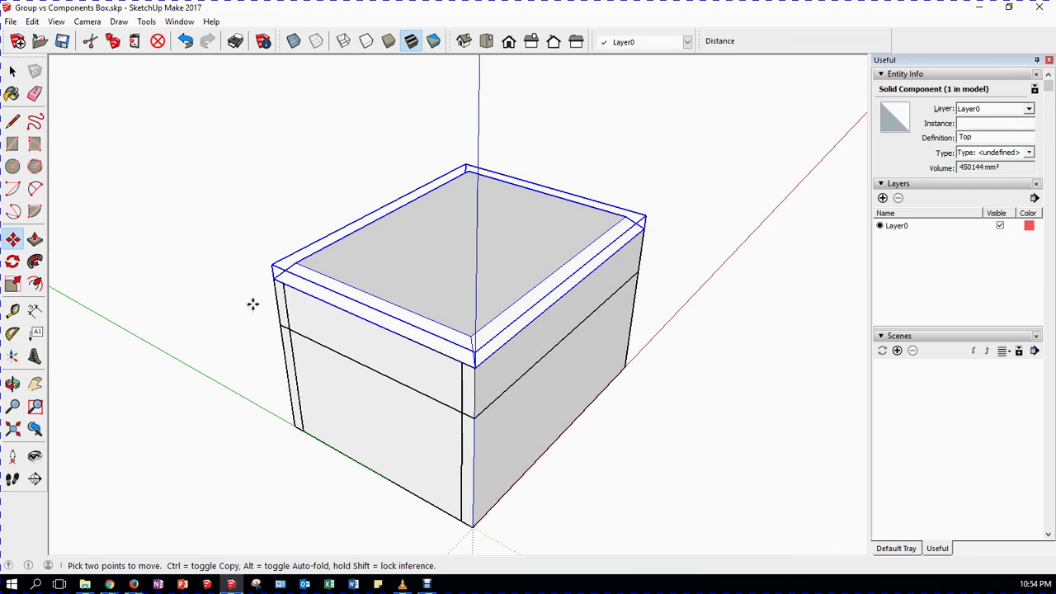
{"action": "left_click", "coordinate": [474, 363]}
{"action": "left_click", "coordinate": [219, 255]}
- Move the Top lid back 241 by its lower corner onto the matching upper corner of the box
{"action": "middle_click_drag", "start_coordinate": [296, 273], "coordinate": [258, 248]}
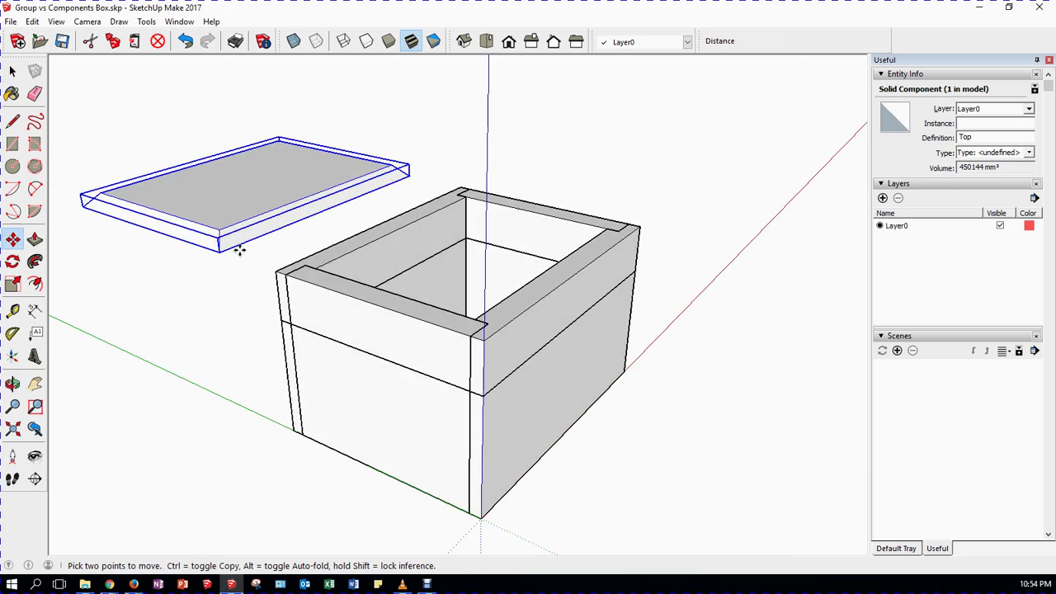
{"action": "left_click", "coordinate": [219, 251]}
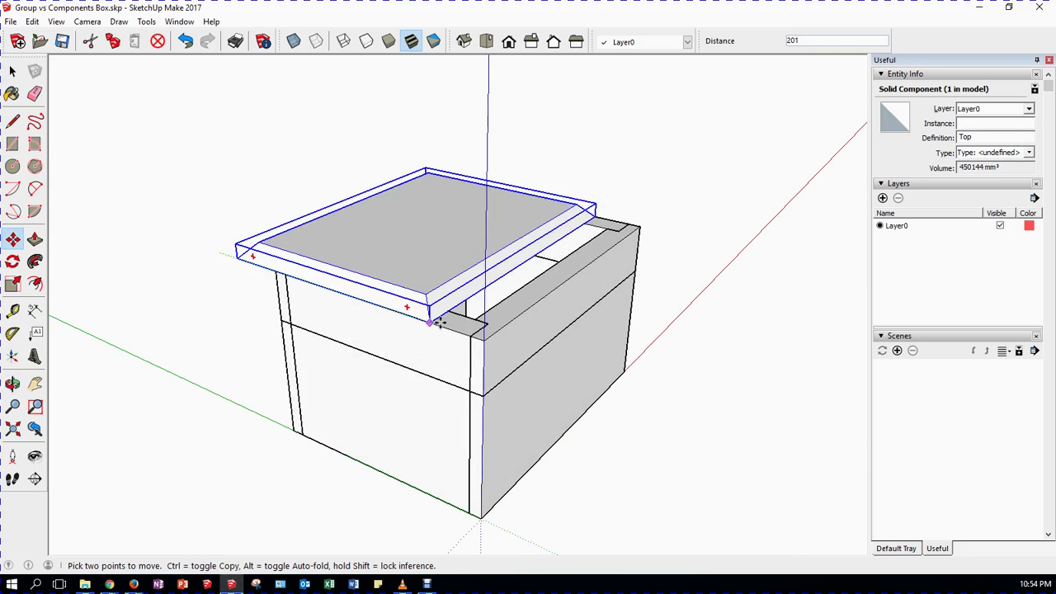
{"action": "left_click", "coordinate": [485, 340]}
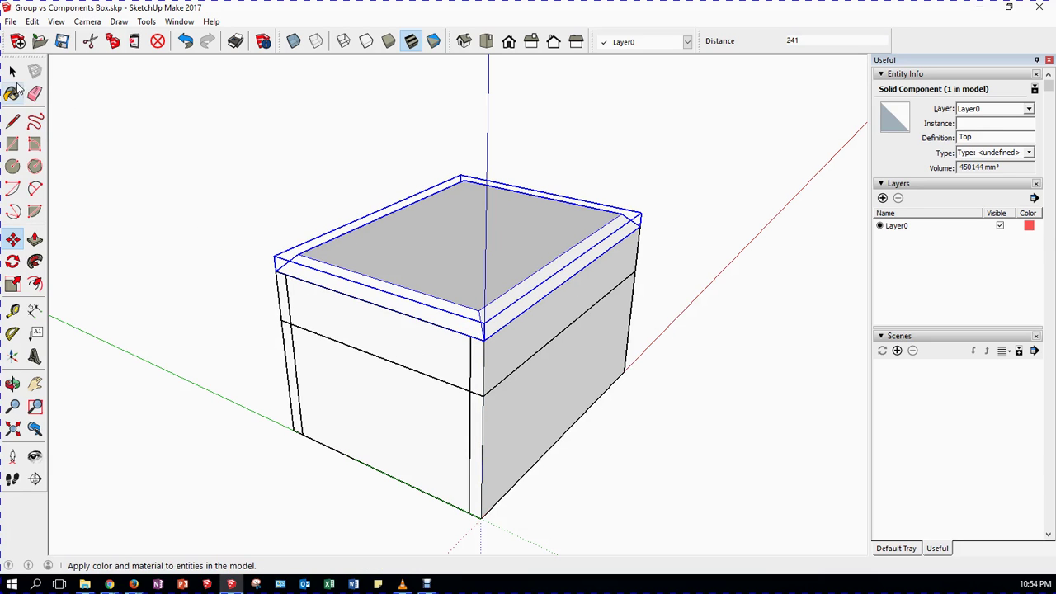
- Add the four side pieces of the lid to the selected Top component so that all five lid components are selected together
{"action": "left_click", "coordinate": [18, 78]}
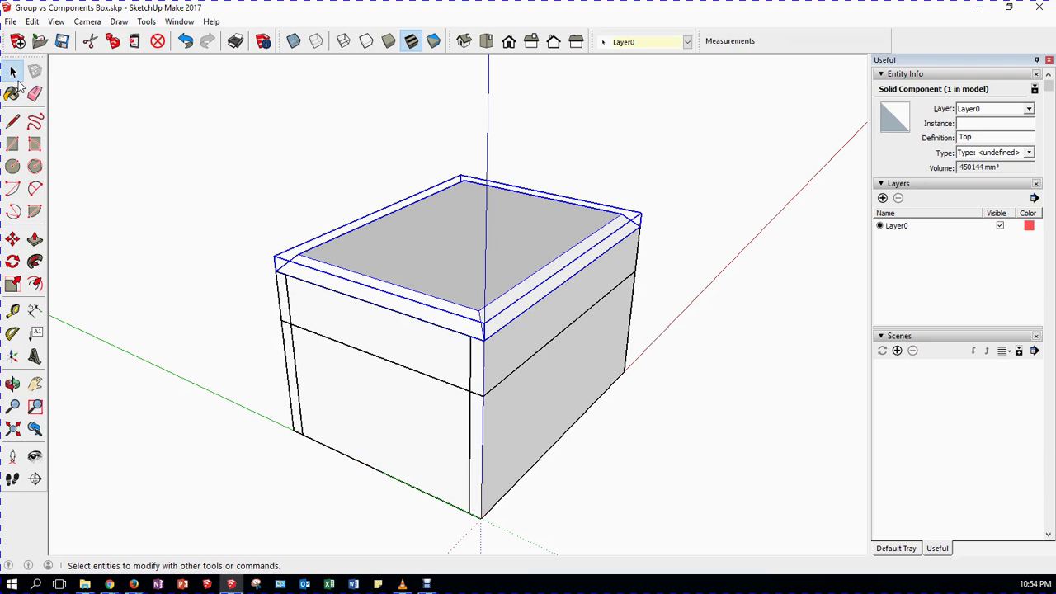
{"action": "left_click", "coordinate": [545, 361], "text": "shift"}
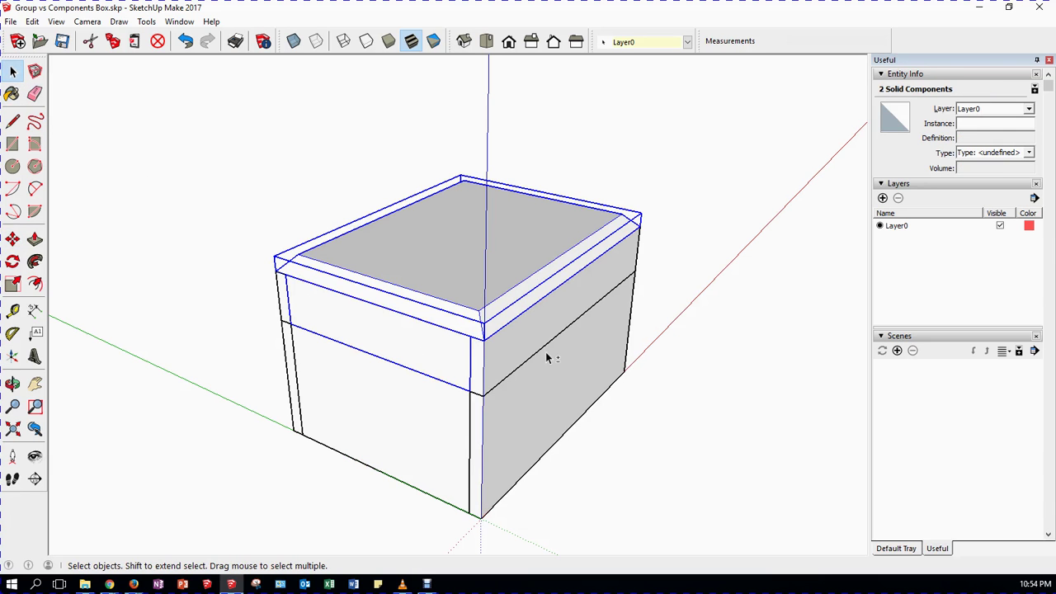
{"action": "middle_click_drag", "start_coordinate": [727, 229], "coordinate": [456, 364]}
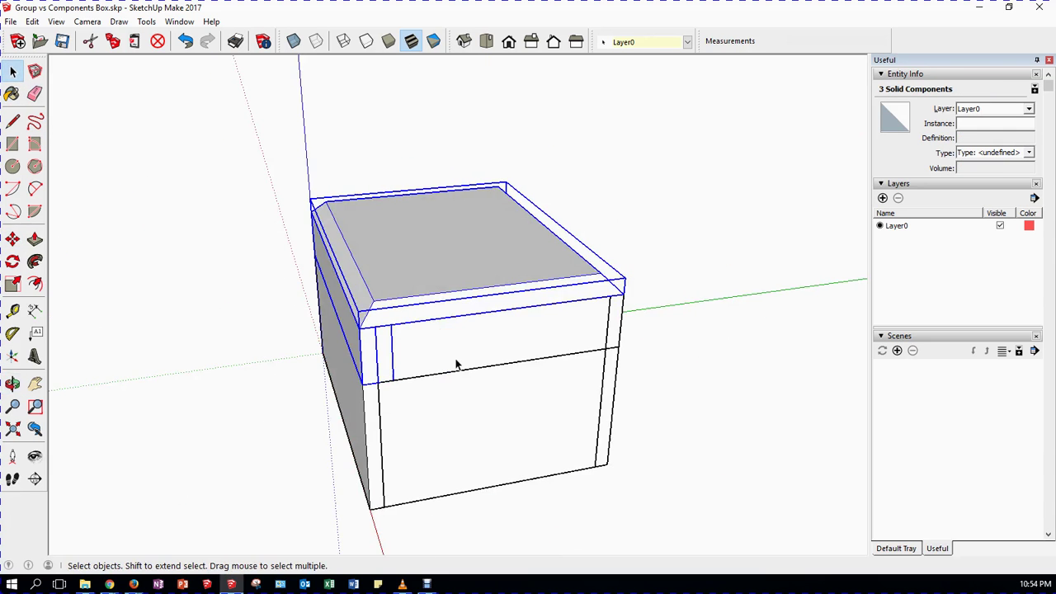
{"action": "middle_click_drag", "start_coordinate": [715, 333], "coordinate": [420, 334]}
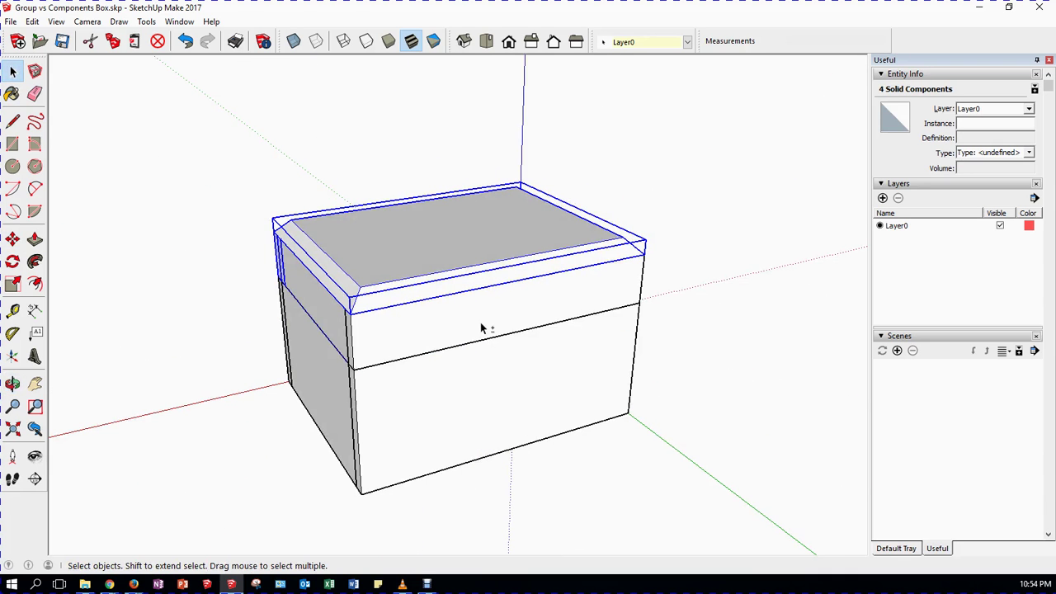
{"action": "middle_click_drag", "start_coordinate": [747, 300], "coordinate": [610, 301]}
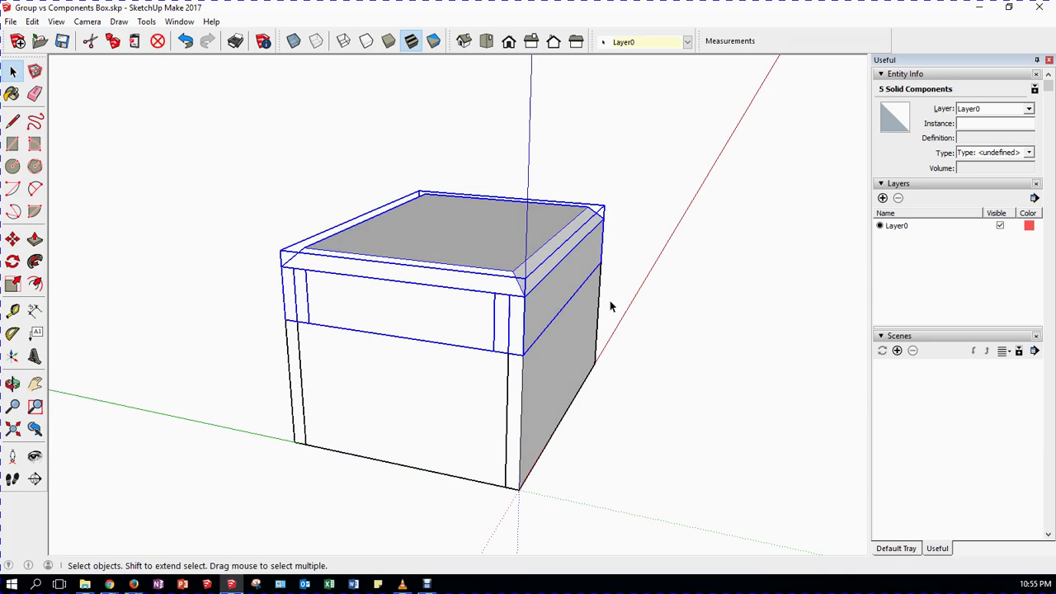
{"action": "left_click", "coordinate": [12, 239]}
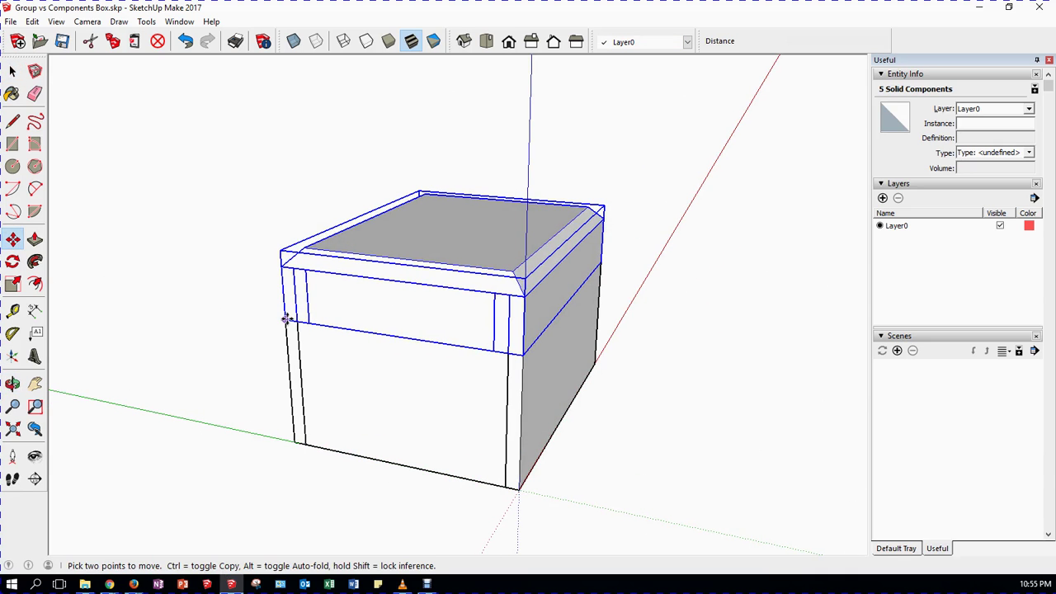
{"action": "left_click", "coordinate": [285, 319]}
{"action": "left_click", "coordinate": [285, 319]}
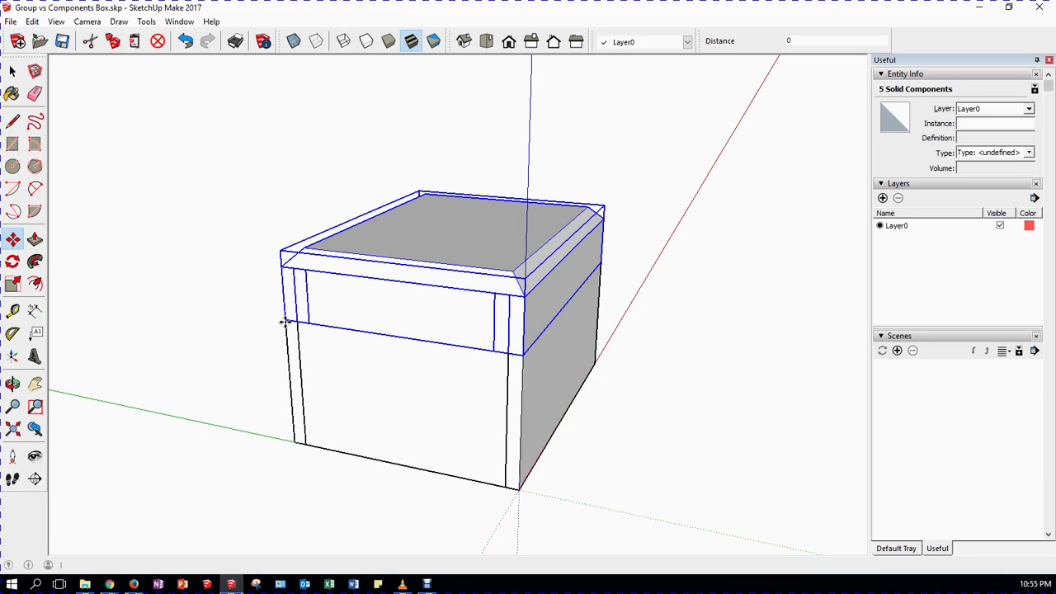
- Rotate the five selected lid components upright about the rear upper corner of the box to open the lid
{"action": "left_click", "coordinate": [12, 262]}
{"action": "left_click", "coordinate": [286, 319]}
{"action": "left_click", "coordinate": [401, 335]}
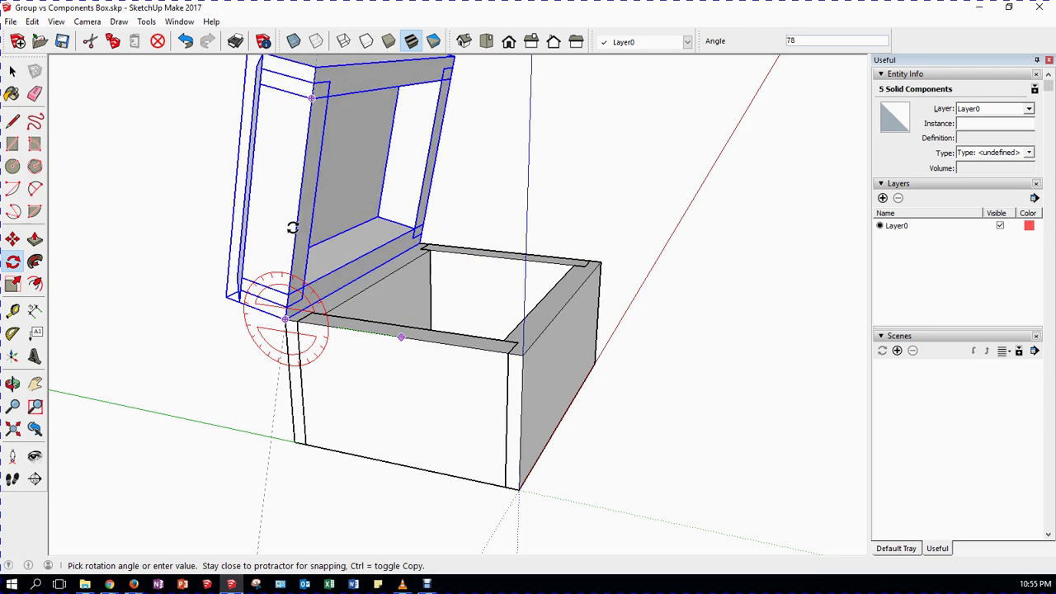
{"action": "left_click", "coordinate": [285, 224]}
{"action": "middle_click_drag", "start_coordinate": [424, 201], "coordinate": [556, 253]}
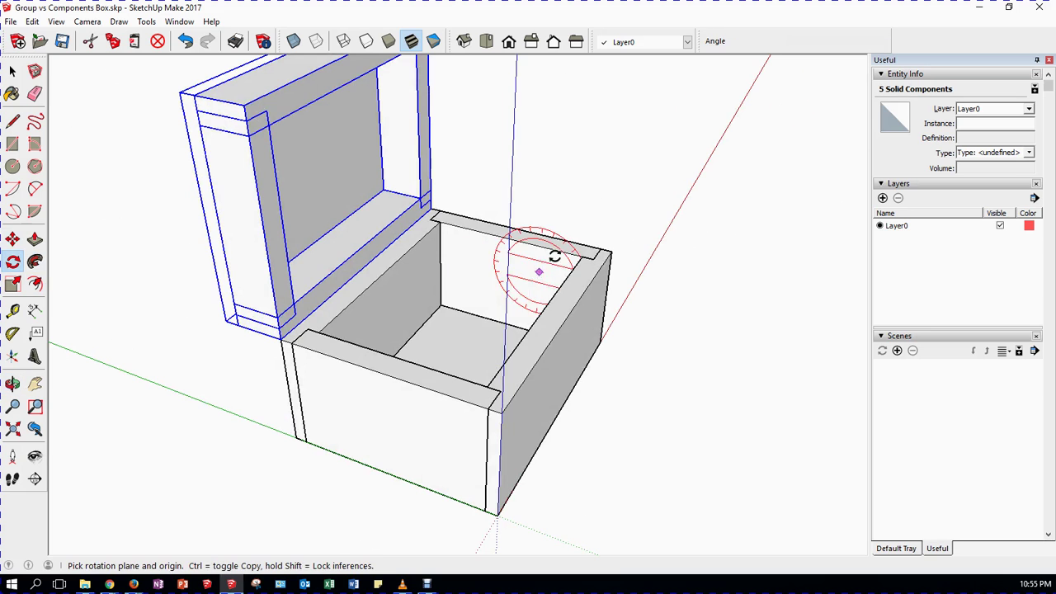
{"action": "scroll", "coordinate": [561, 210], "scroll_direction": "down", "scroll_amount": 4}
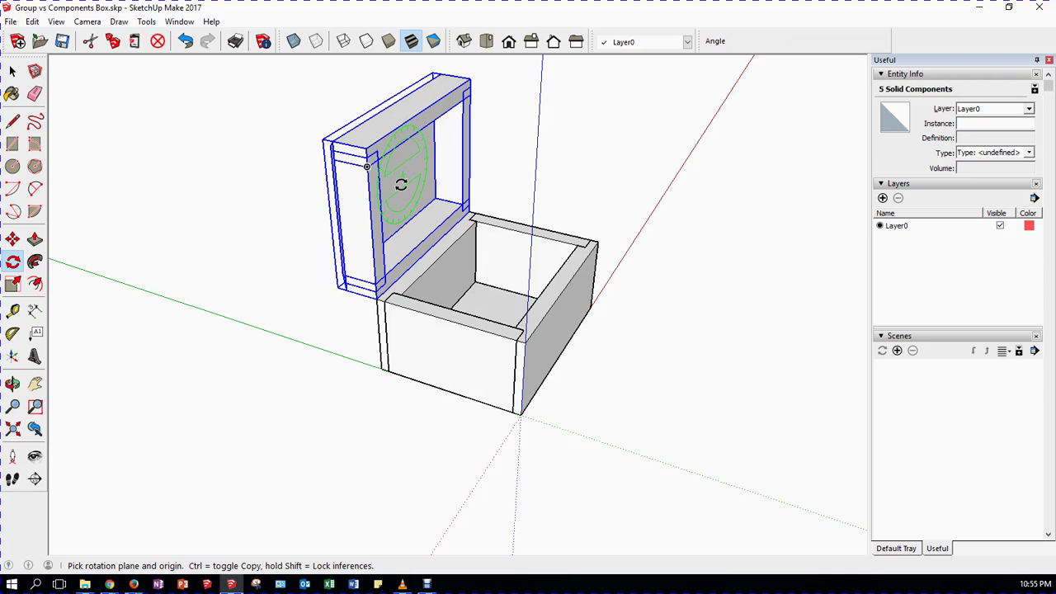
- Make a group from the five selected lid components and select the new lid group
{"action": "left_click", "coordinate": [12, 71]}
{"action": "right_click", "coordinate": [391, 207]}
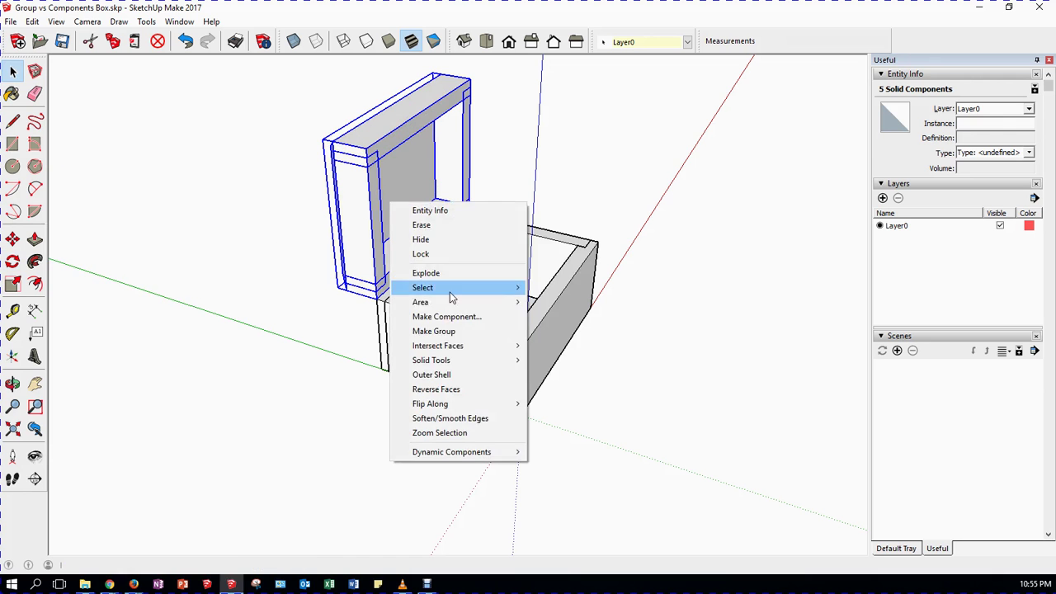
{"action": "left_click", "coordinate": [453, 333]}
{"action": "left_click", "coordinate": [332, 369]}
{"action": "left_click", "coordinate": [346, 204]}
{"action": "middle_click_drag", "start_coordinate": [450, 147], "coordinate": [485, 157]}
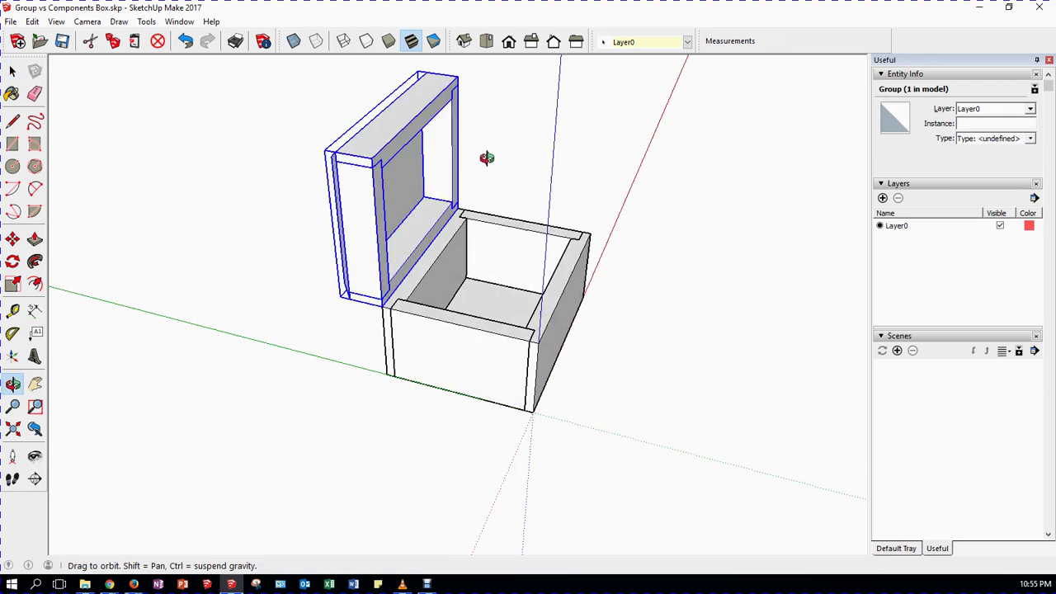
- Rotate the lid group 41 degrees about its rear hinge corner, partly closing it over the box
{"action": "left_click", "coordinate": [13, 262]}
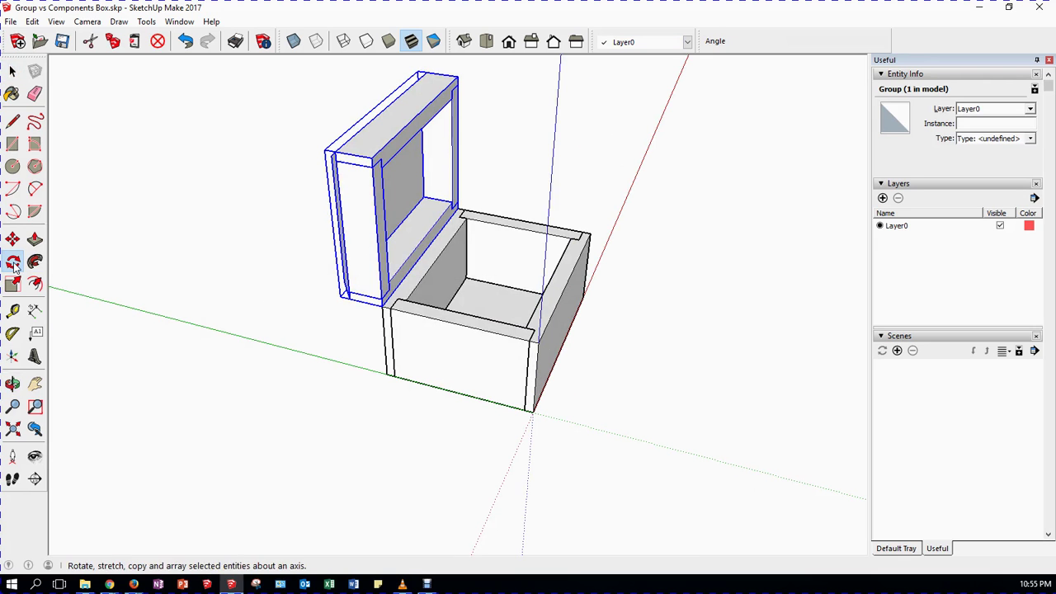
{"action": "left_click", "coordinate": [382, 305]}
{"action": "left_click", "coordinate": [376, 232]}
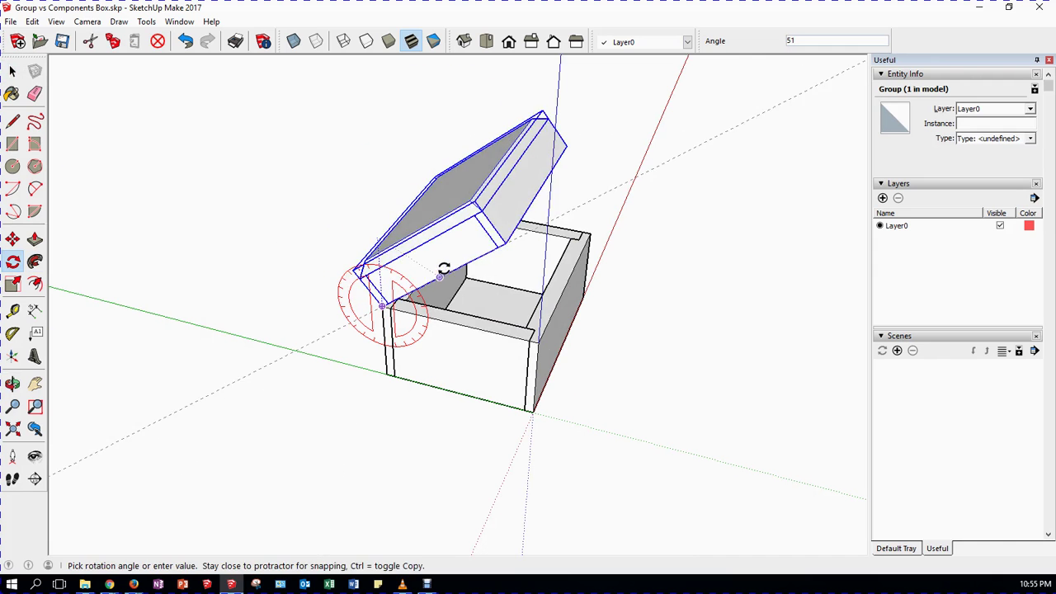
{"action": "left_click", "coordinate": [435, 261]}
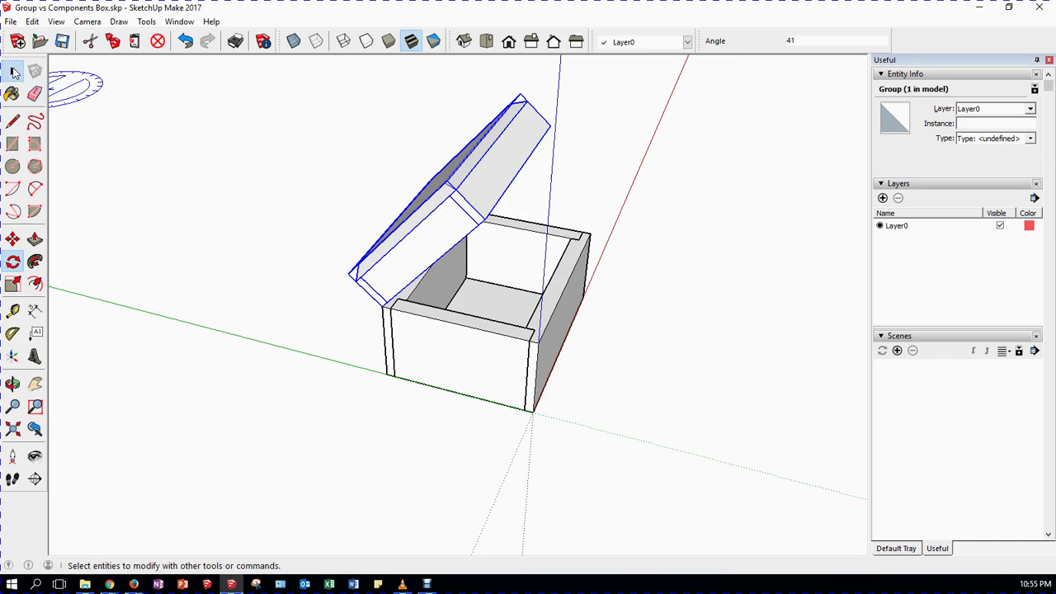
- Select a front board of the base and the lid group in turn to compare how they are picked, and clear the selection
{"action": "left_click", "coordinate": [13, 71]}
{"action": "left_click", "coordinate": [282, 234]}
{"action": "left_click", "coordinate": [475, 352]}
{"action": "left_click", "coordinate": [420, 231]}
{"action": "middle_click_drag", "start_coordinate": [391, 330], "coordinate": [309, 343]}
{"action": "middle_click_drag", "start_coordinate": [436, 314], "coordinate": [342, 313]}
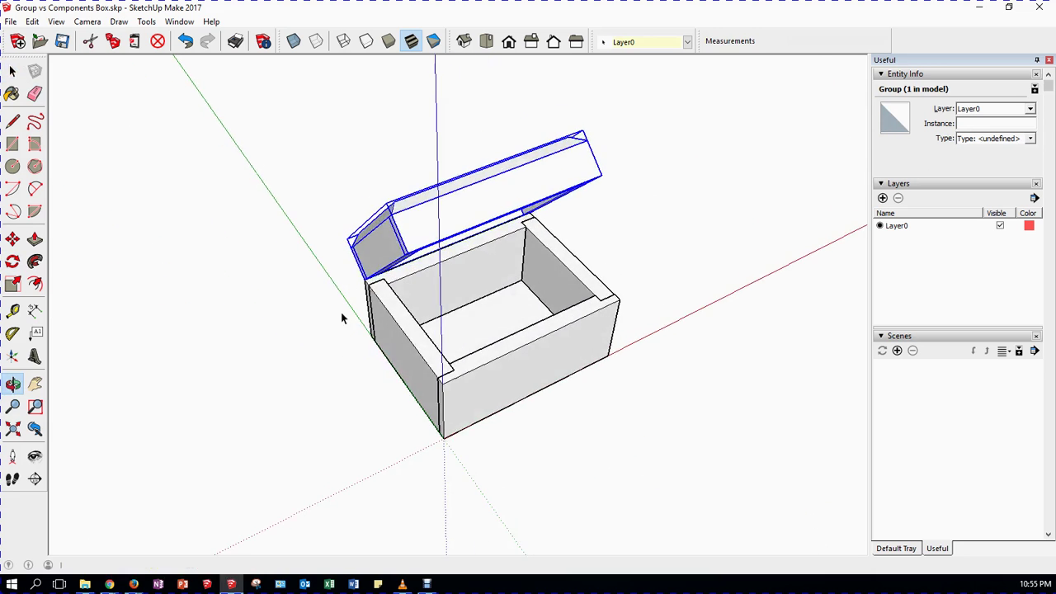
{"action": "middle_click_drag", "start_coordinate": [523, 259], "coordinate": [679, 224]}
{"action": "left_click", "coordinate": [679, 221]}
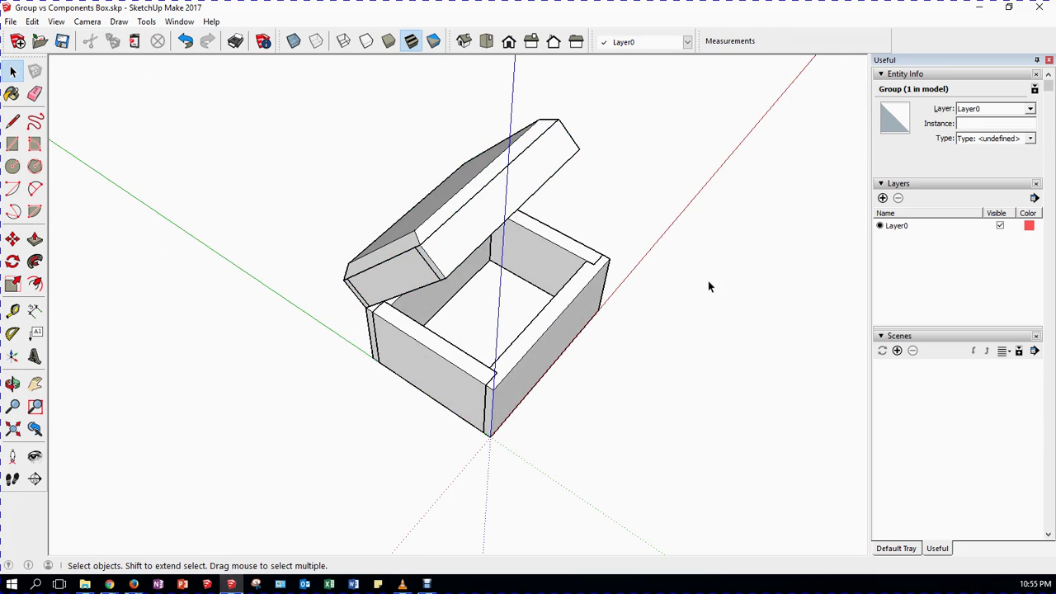
- Open the lid group for editing, open the Top component nested inside it, and examine it from several sides
{"action": "double_click", "coordinate": [471, 240]}
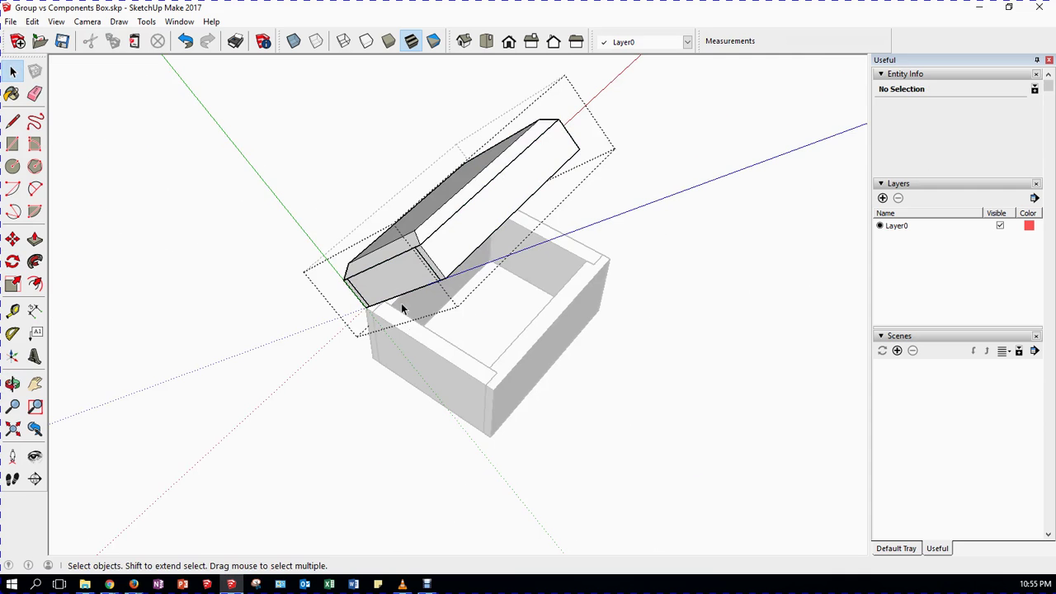
{"action": "middle_click_drag", "start_coordinate": [384, 280], "coordinate": [464, 307]}
{"action": "middle_click_drag", "start_coordinate": [469, 229], "coordinate": [437, 290]}
{"action": "left_click", "coordinate": [435, 283]}
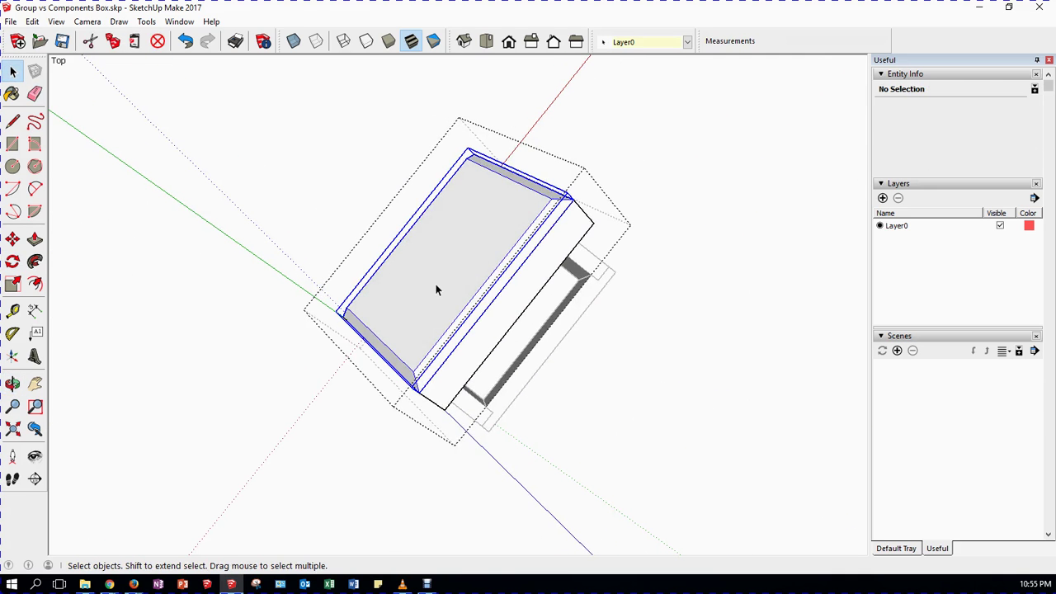
{"action": "double_click", "coordinate": [436, 287]}
{"action": "middle_click_drag", "start_coordinate": [300, 347], "coordinate": [203, 346]}
{"action": "middle_click_drag", "start_coordinate": [462, 269], "coordinate": [651, 211]}
{"action": "middle_click_drag", "start_coordinate": [577, 238], "coordinate": [402, 239]}
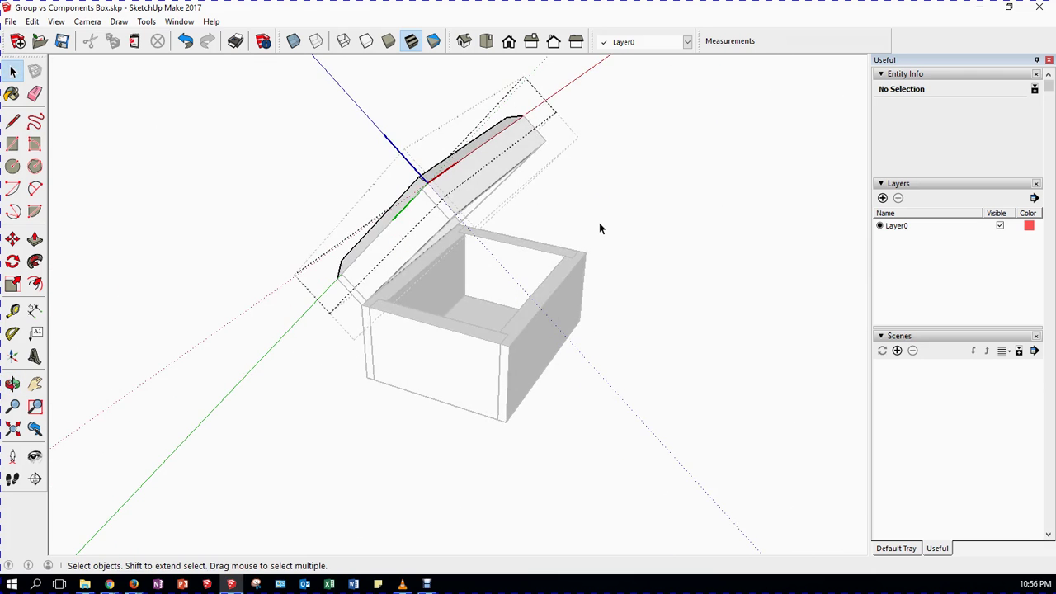
{"action": "middle_click_drag", "start_coordinate": [588, 211], "coordinate": [754, 212]}
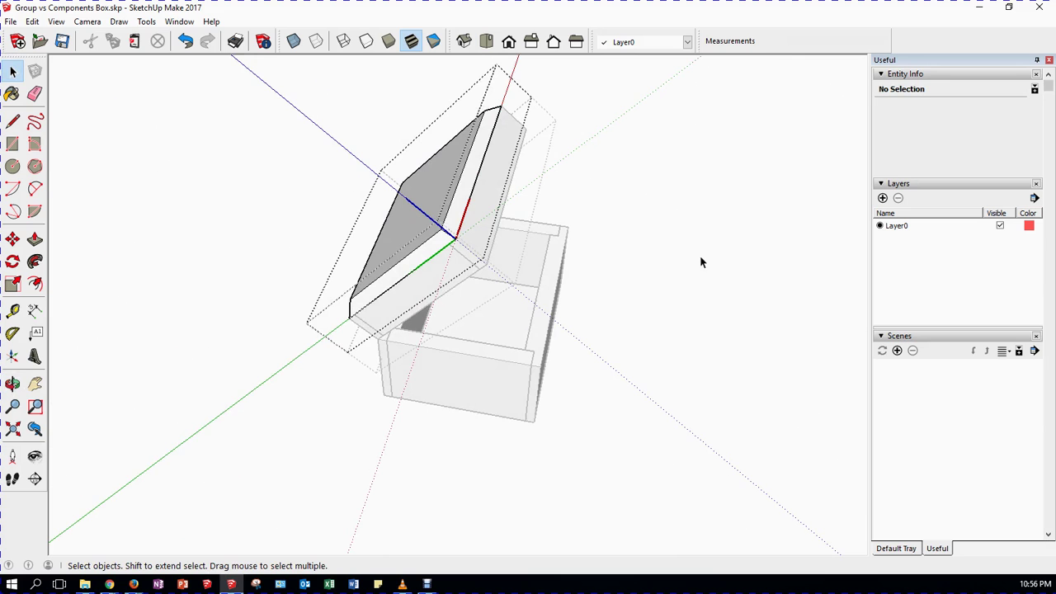
{"action": "middle_click_drag", "start_coordinate": [675, 295], "coordinate": [670, 251]}
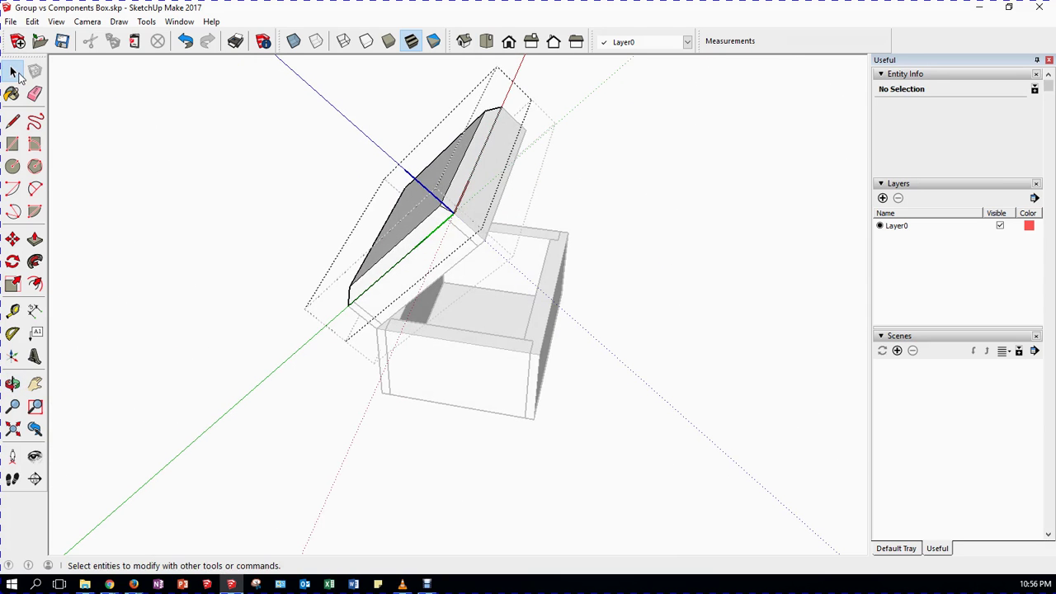
- Leave editing of the Top component and the lid group, returning to the whole model
{"action": "key", "text": "ctrl+z"}
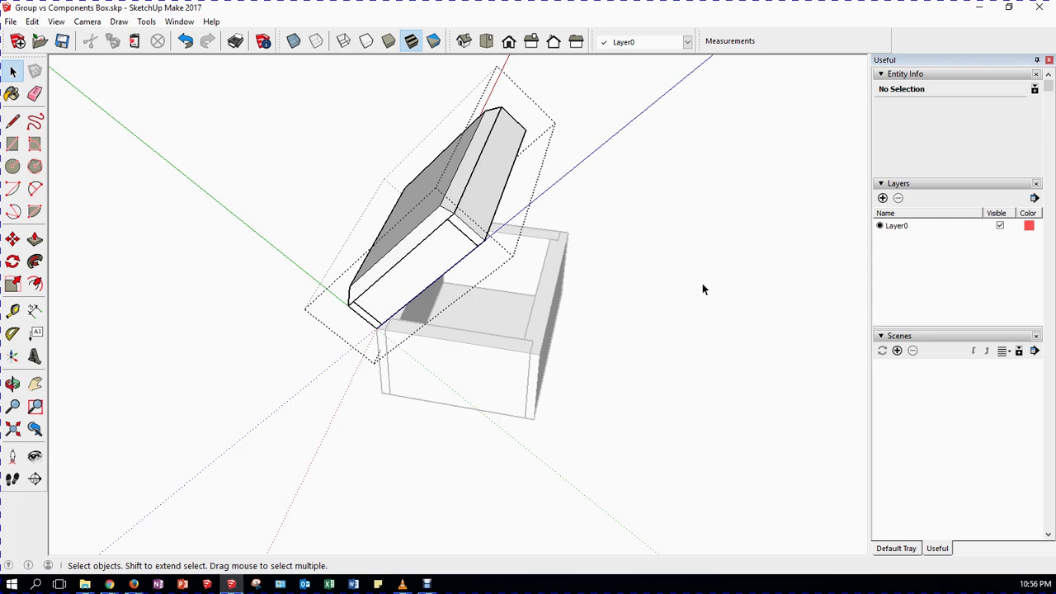
{"action": "left_click", "coordinate": [701, 283]}
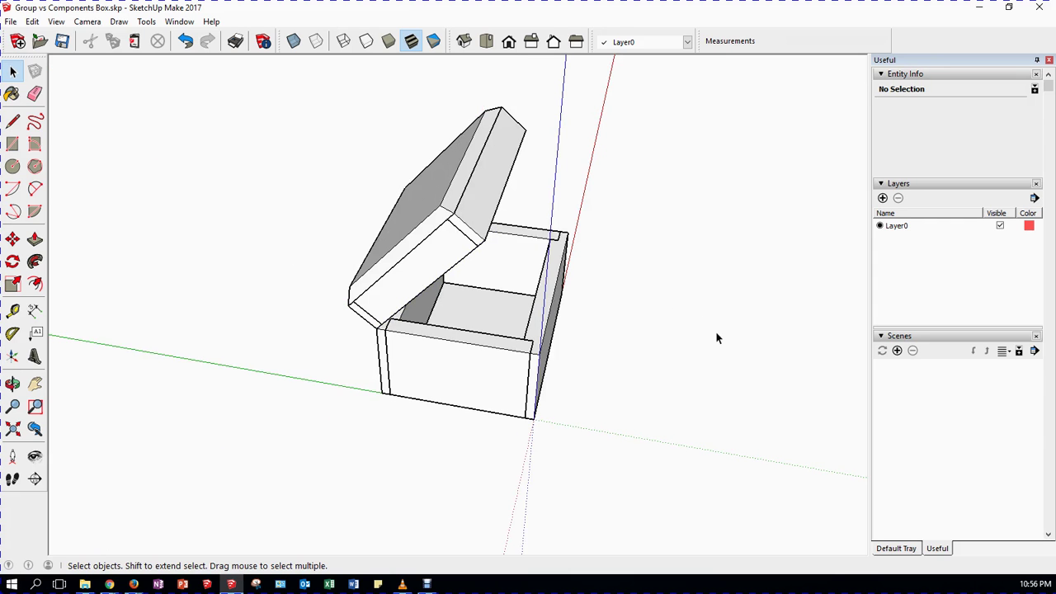
{"action": "middle_click_drag", "start_coordinate": [717, 335], "coordinate": [568, 240]}
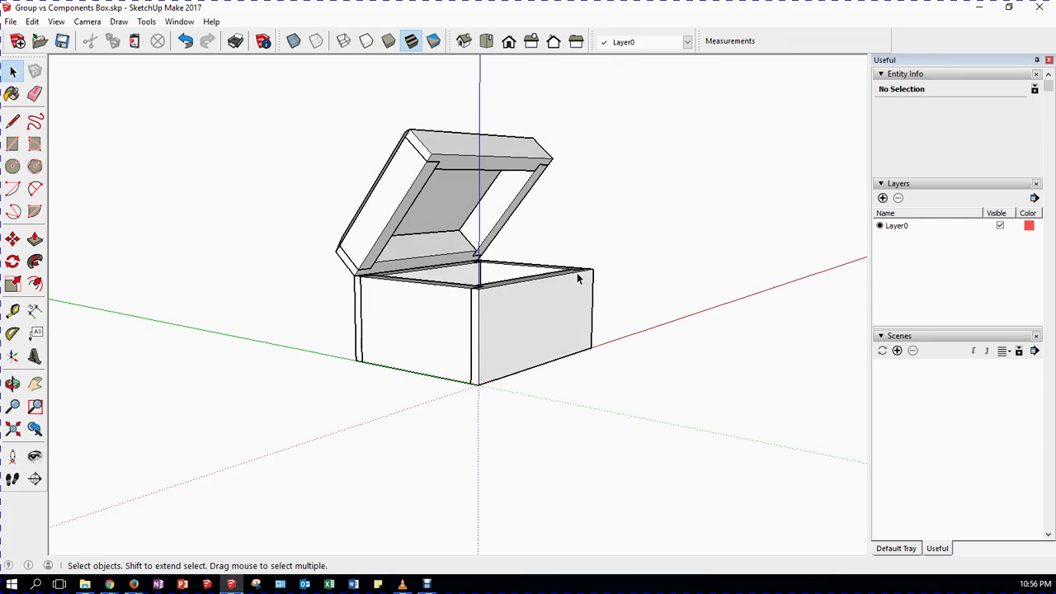
- Select a board of the base and the lid group in turn to compare their entity information
{"action": "left_click", "coordinate": [475, 271]}
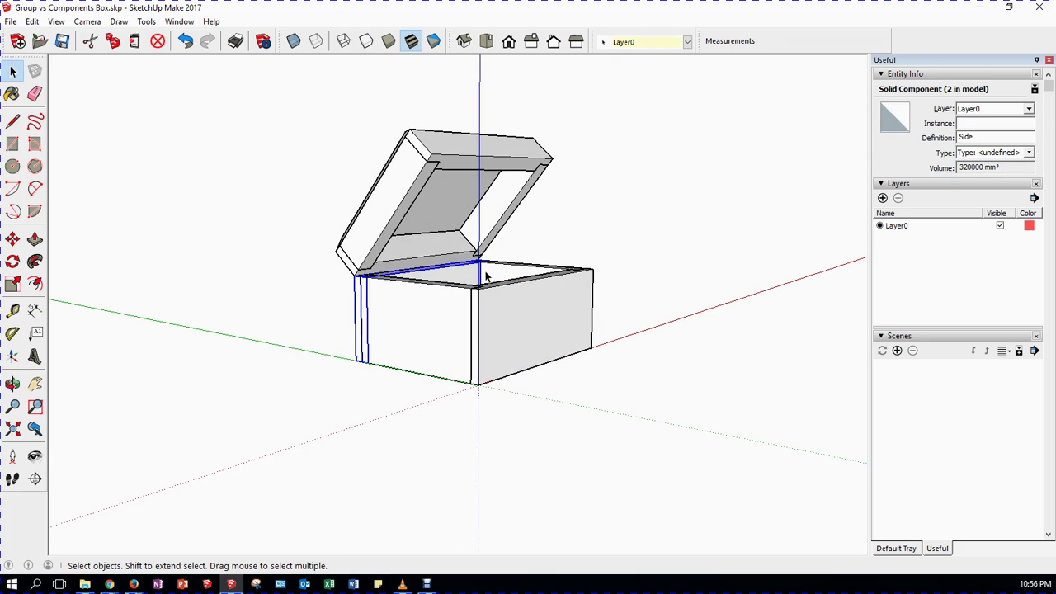
{"action": "left_click", "coordinate": [460, 266]}
{"action": "left_click", "coordinate": [441, 260]}
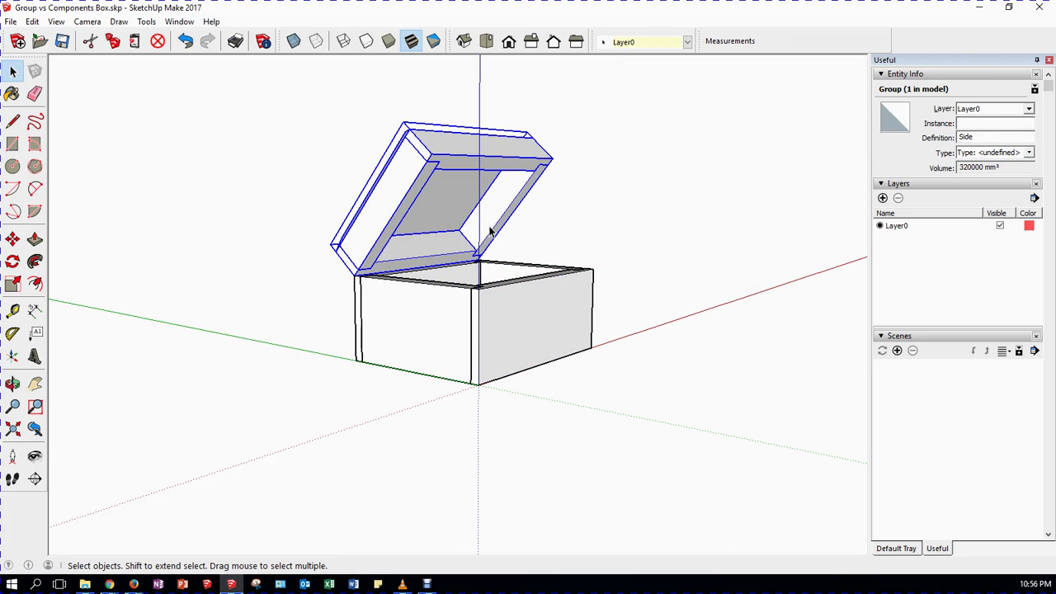
{"action": "middle_click_drag", "start_coordinate": [671, 184], "coordinate": [738, 196]}
{"action": "middle_click_drag", "start_coordinate": [470, 351], "coordinate": [466, 232]}
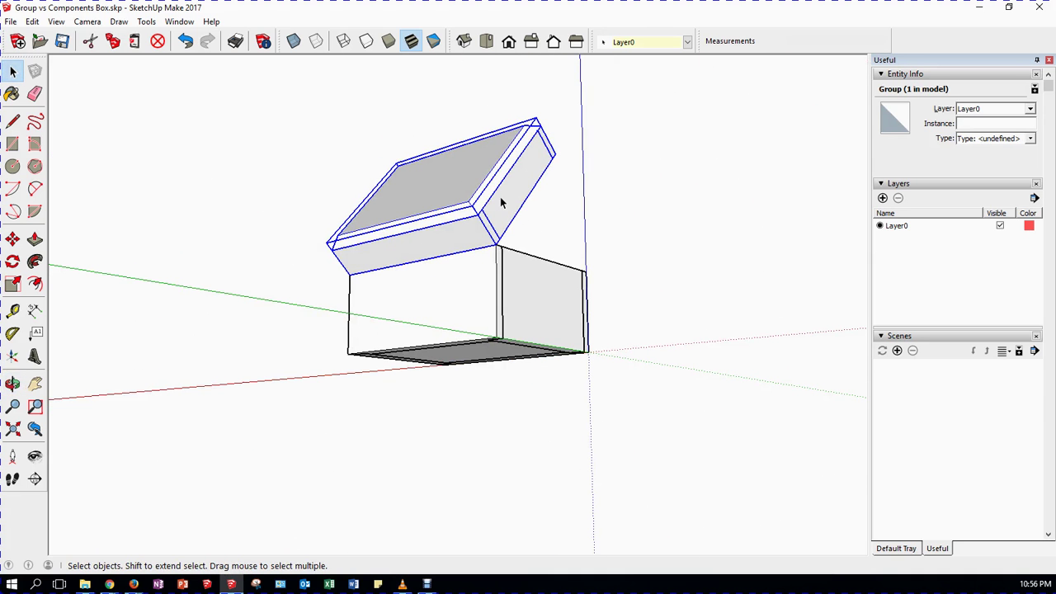
- Inspect the base by selecting its bottom panel and its back board in turn, and clear the selection
{"action": "middle_click_drag", "start_coordinate": [641, 286], "coordinate": [404, 356]}
{"action": "left_click", "coordinate": [403, 355]}
{"action": "middle_click_drag", "start_coordinate": [600, 309], "coordinate": [455, 372]}
{"action": "left_click", "coordinate": [469, 312]}
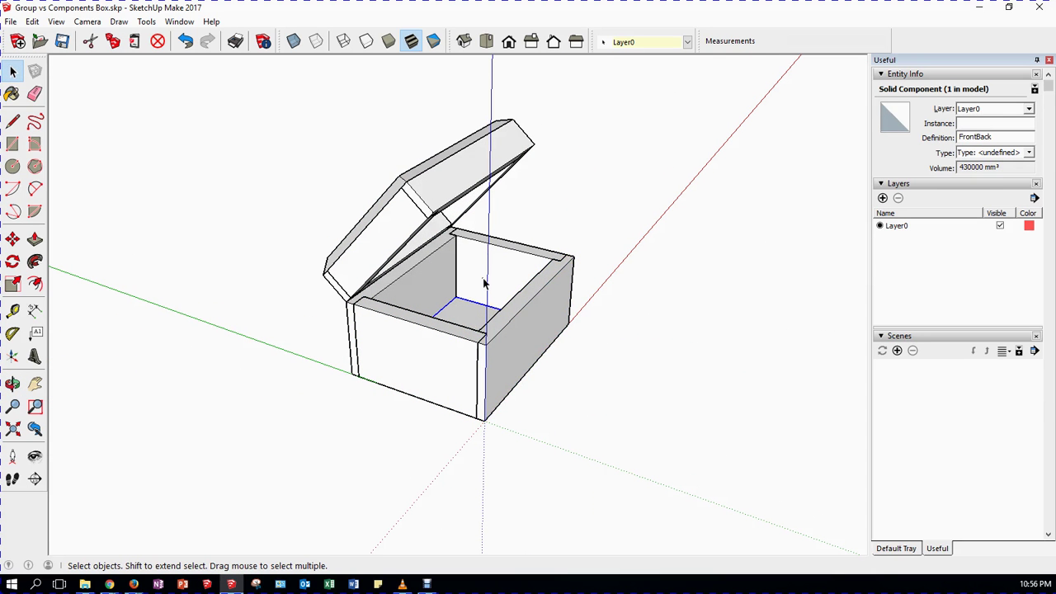
{"action": "left_click", "coordinate": [419, 297]}
{"action": "middle_click_drag", "start_coordinate": [518, 439], "coordinate": [462, 429]}
{"action": "middle_click_drag", "start_coordinate": [629, 363], "coordinate": [514, 309]}
{"action": "key", "text": "space"}
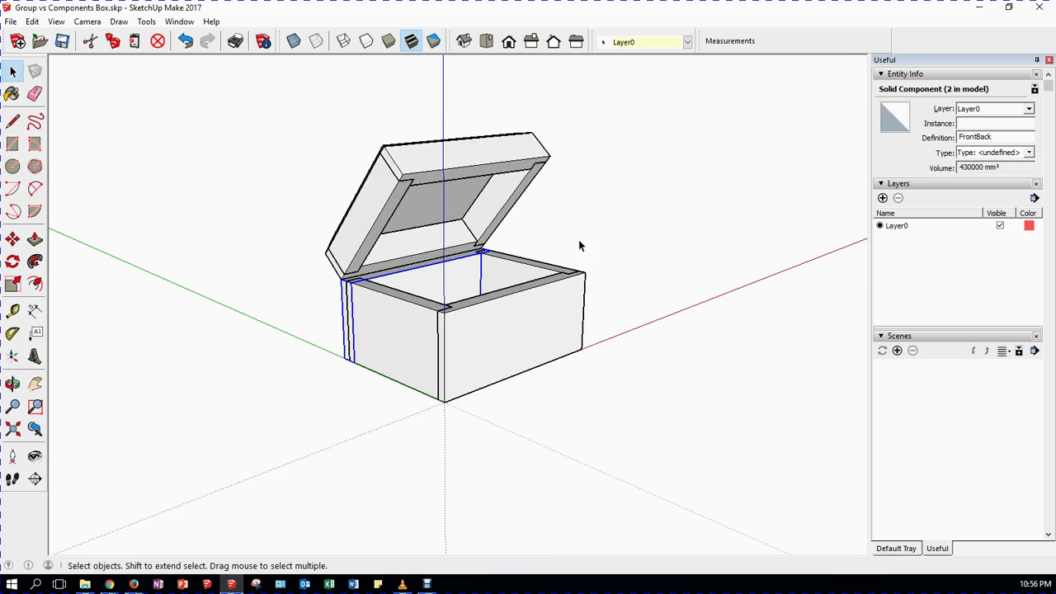
{"action": "middle_click_drag", "start_coordinate": [624, 237], "coordinate": [562, 367]}
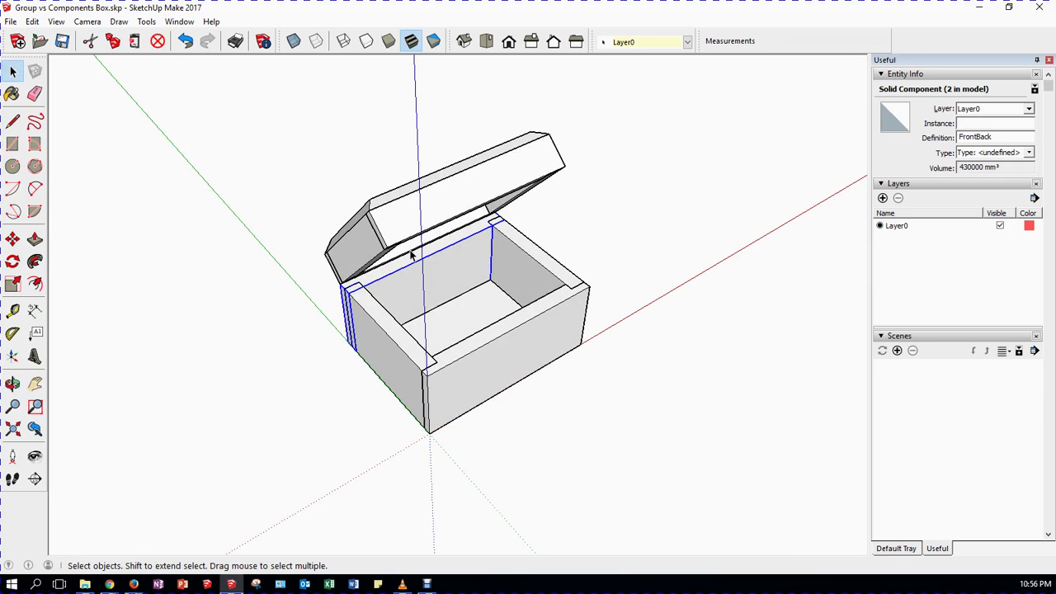
{"action": "left_click", "coordinate": [123, 169]}
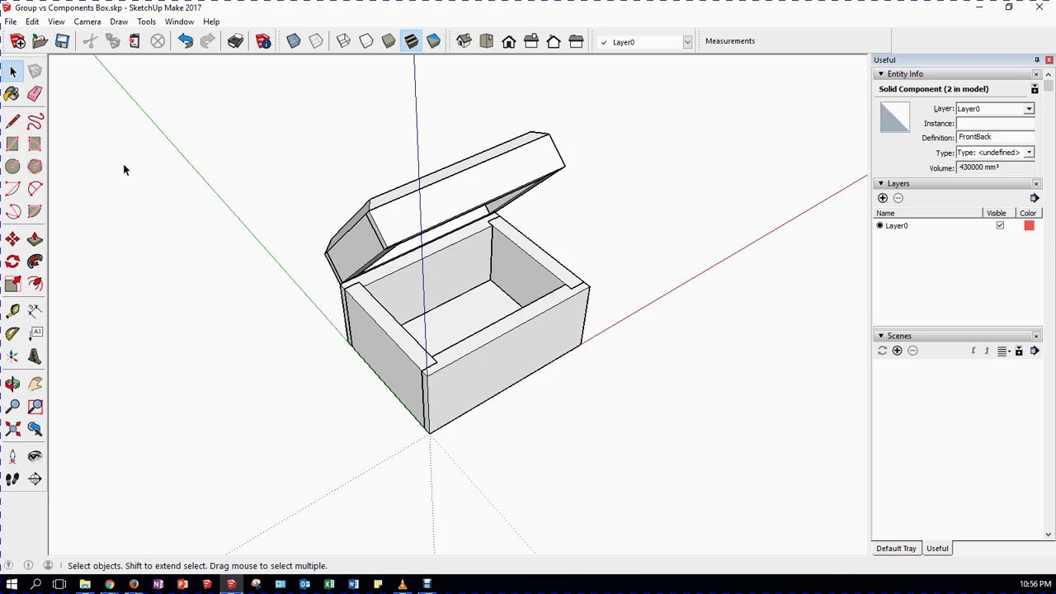
- Select the side and front boards of the base one after another to check that they are separate components
{"action": "middle_click_drag", "start_coordinate": [202, 273], "coordinate": [265, 220]}
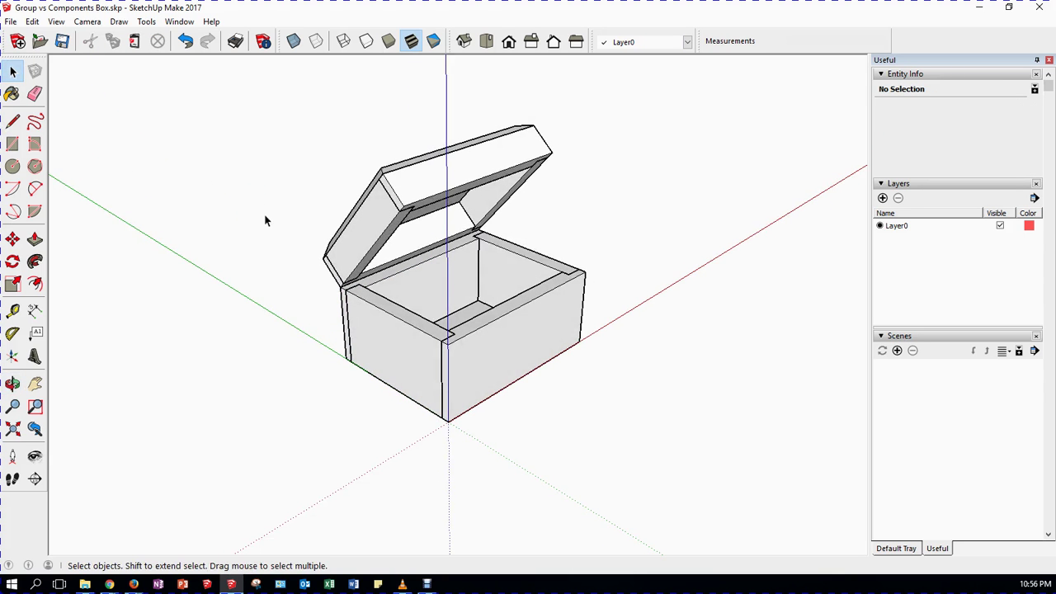
{"action": "middle_click_drag", "start_coordinate": [641, 251], "coordinate": [357, 389]}
{"action": "middle_click_drag", "start_coordinate": [395, 333], "coordinate": [364, 358]}
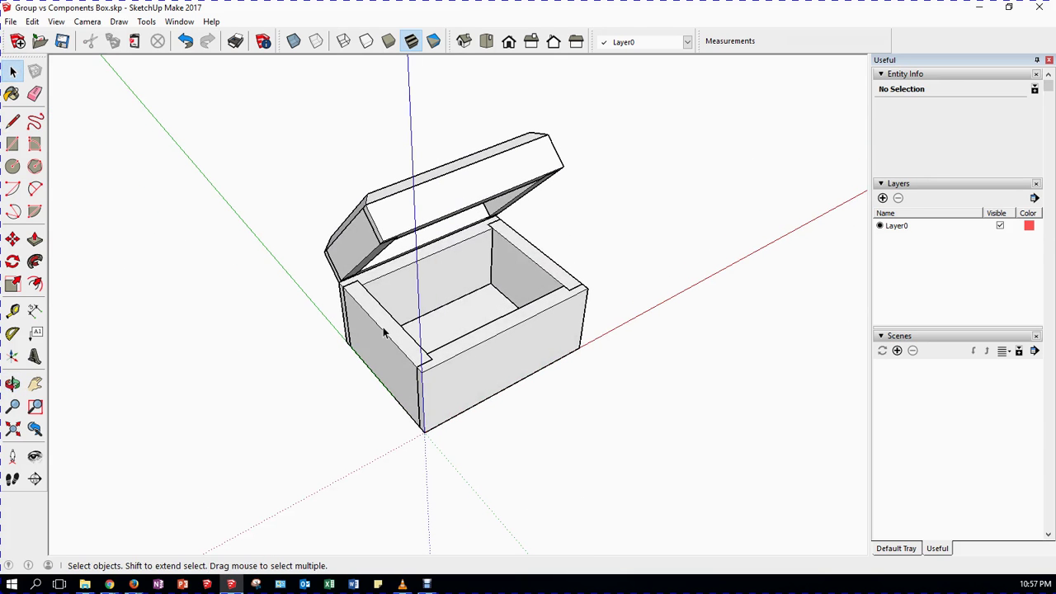
{"action": "left_click", "coordinate": [384, 333]}
{"action": "left_click", "coordinate": [551, 267]}
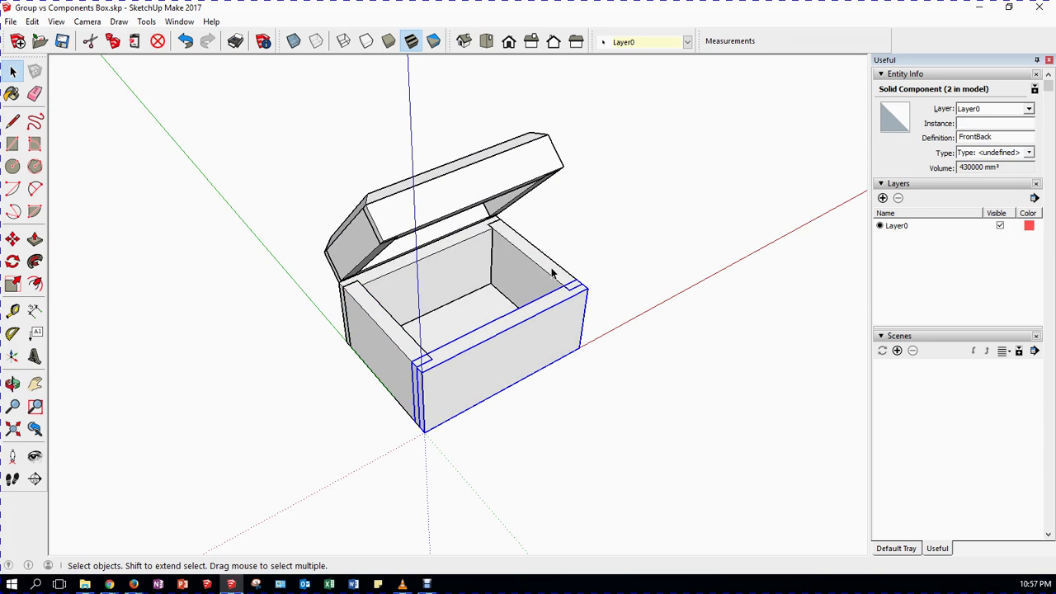
- Select the bottom, side, front and back boards of the base in turn to compare their component definitions
{"action": "left_click", "coordinate": [454, 270]}
{"action": "left_click", "coordinate": [466, 310]}
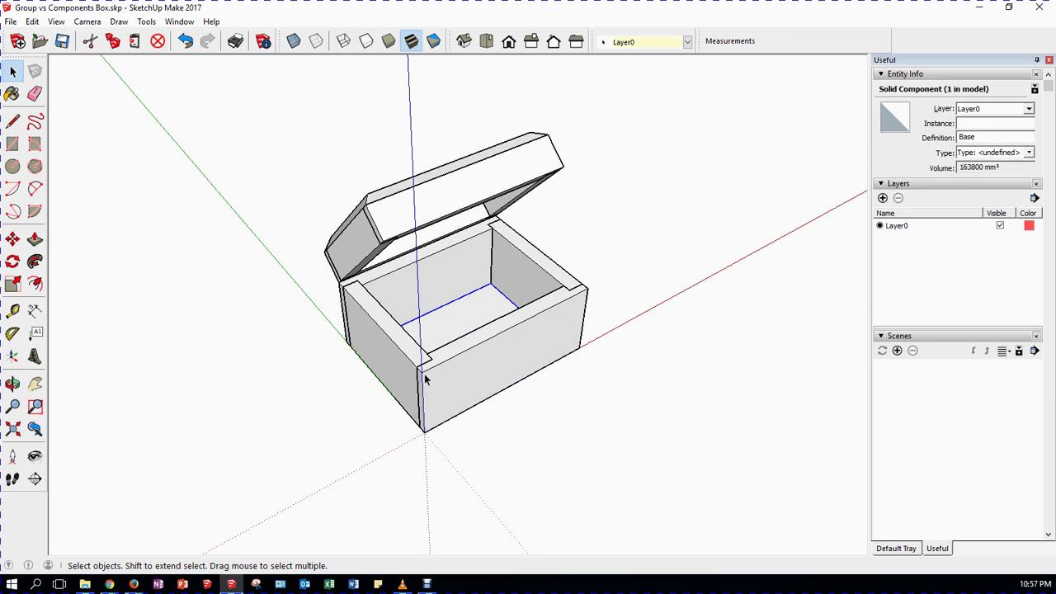
{"action": "left_click", "coordinate": [551, 276]}
{"action": "left_click", "coordinate": [387, 352]}
{"action": "left_click", "coordinate": [546, 274]}
{"action": "left_click", "coordinate": [478, 368]}
{"action": "left_click", "coordinate": [443, 308]}
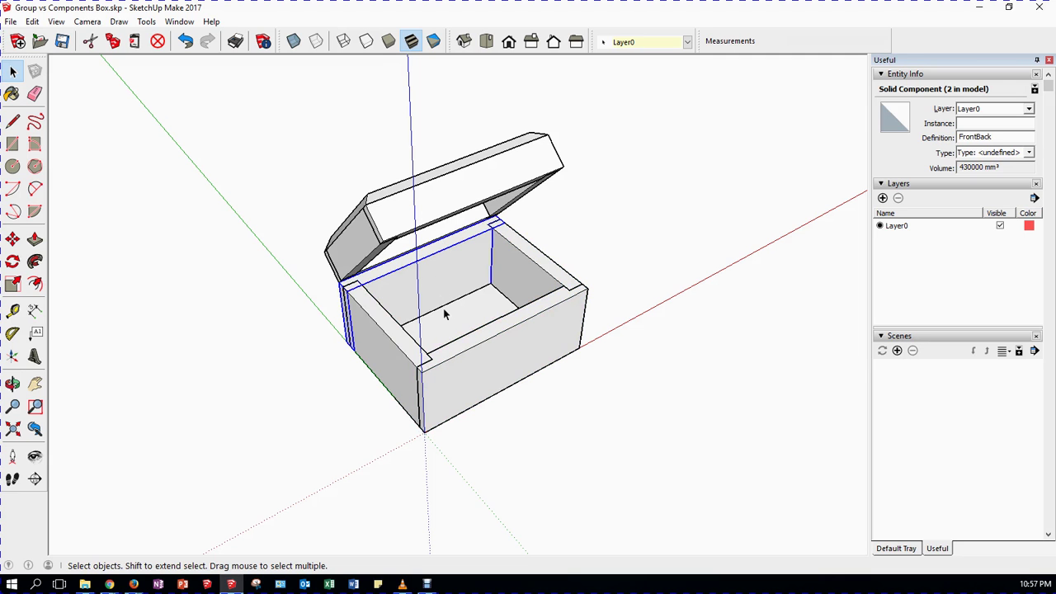
{"action": "left_click", "coordinate": [542, 274]}
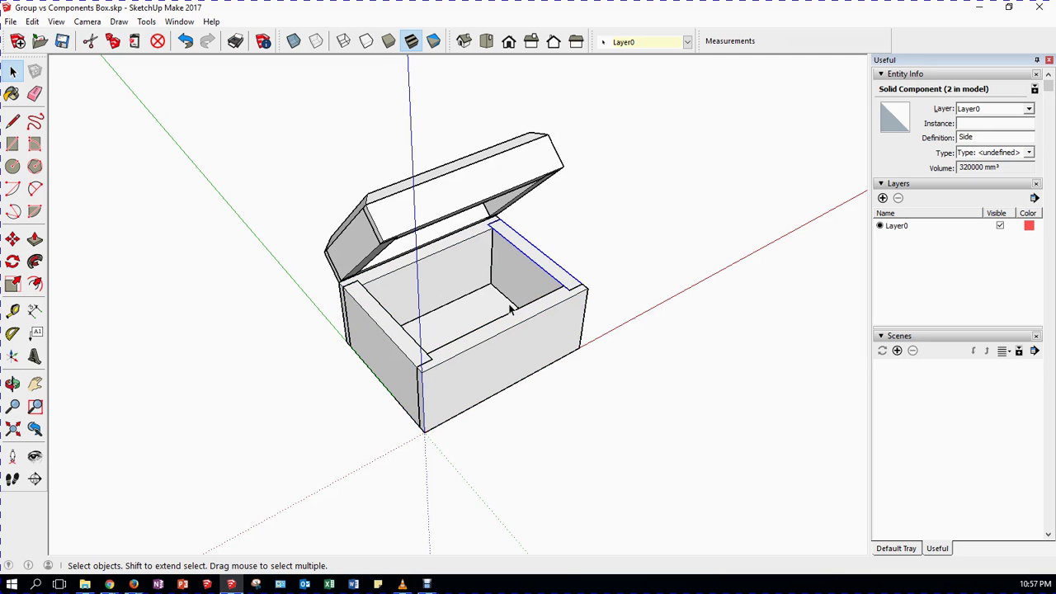
{"action": "left_click", "coordinate": [406, 359]}
- Collapse the Layers and Scenes sections, and select a side board and the lid group to compare their entity information
{"action": "left_click", "coordinate": [949, 185]}
{"action": "left_click", "coordinate": [944, 197]}
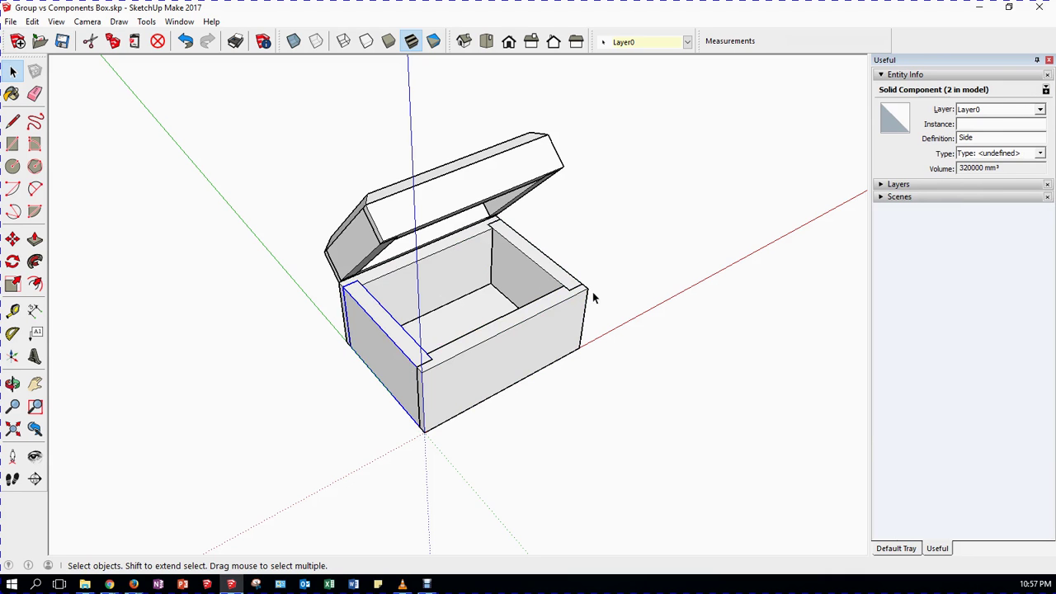
{"action": "left_click", "coordinate": [544, 269]}
{"action": "left_click", "coordinate": [495, 179]}
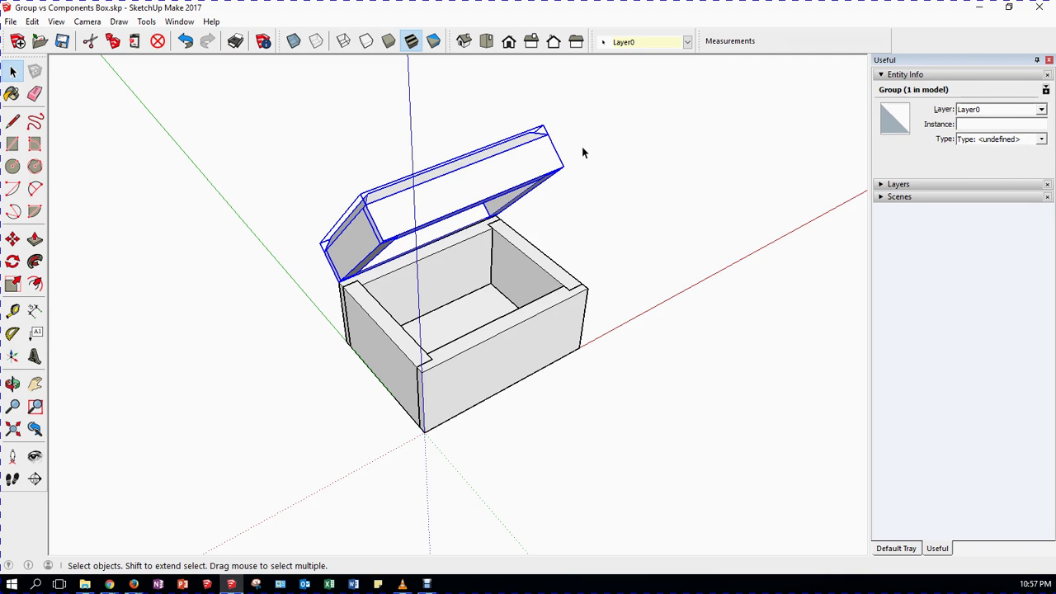
- Open the lid group, select its front and side boards to check their definitions, and leave the group
{"action": "double_click", "coordinate": [464, 188]}
{"action": "left_click", "coordinate": [467, 188]}
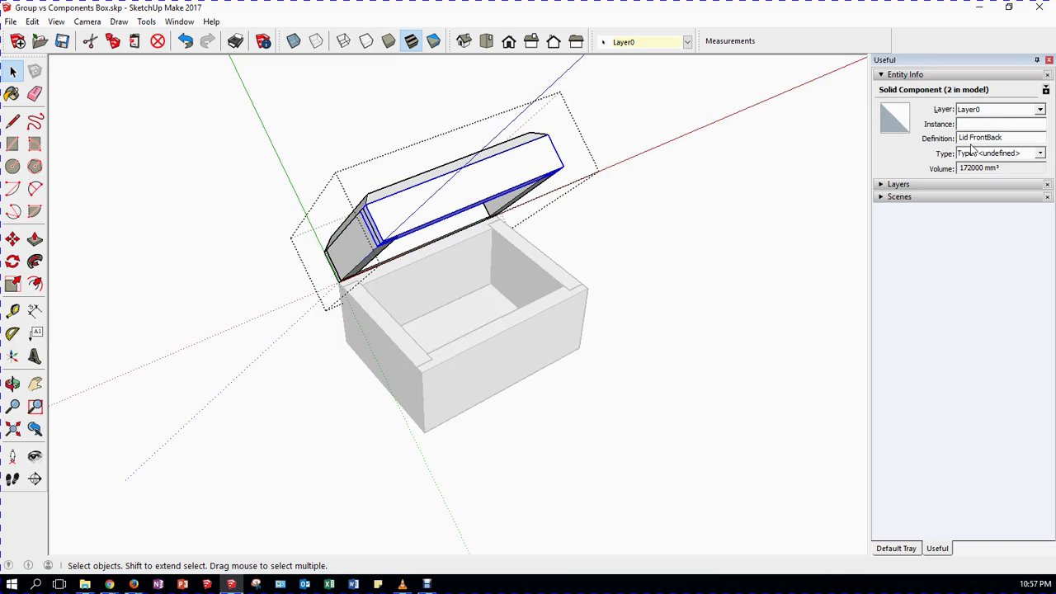
{"action": "left_click", "coordinate": [360, 232]}
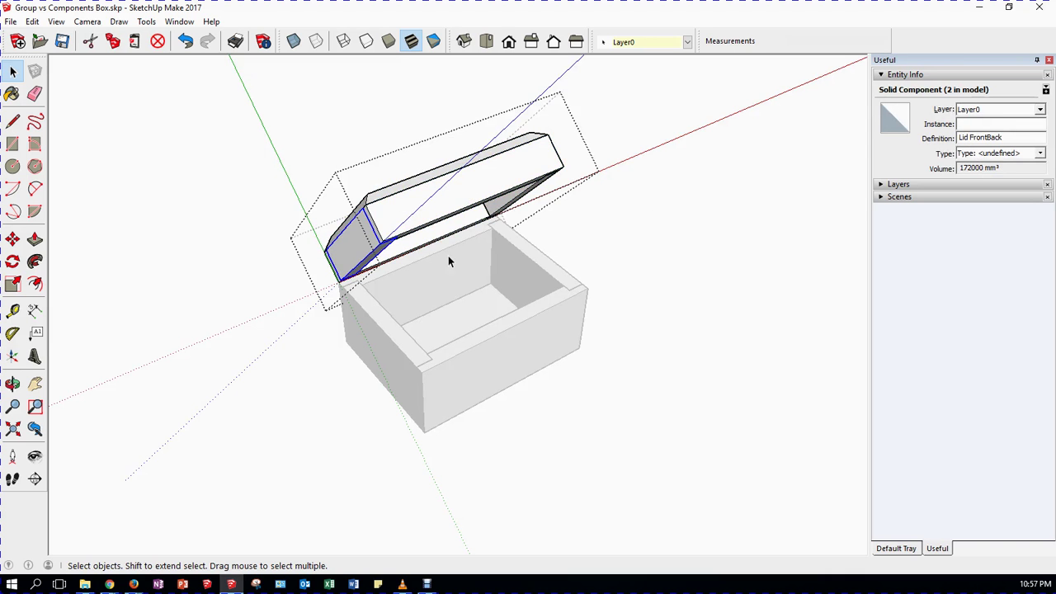
{"action": "middle_click_drag", "start_coordinate": [597, 278], "coordinate": [627, 297]}
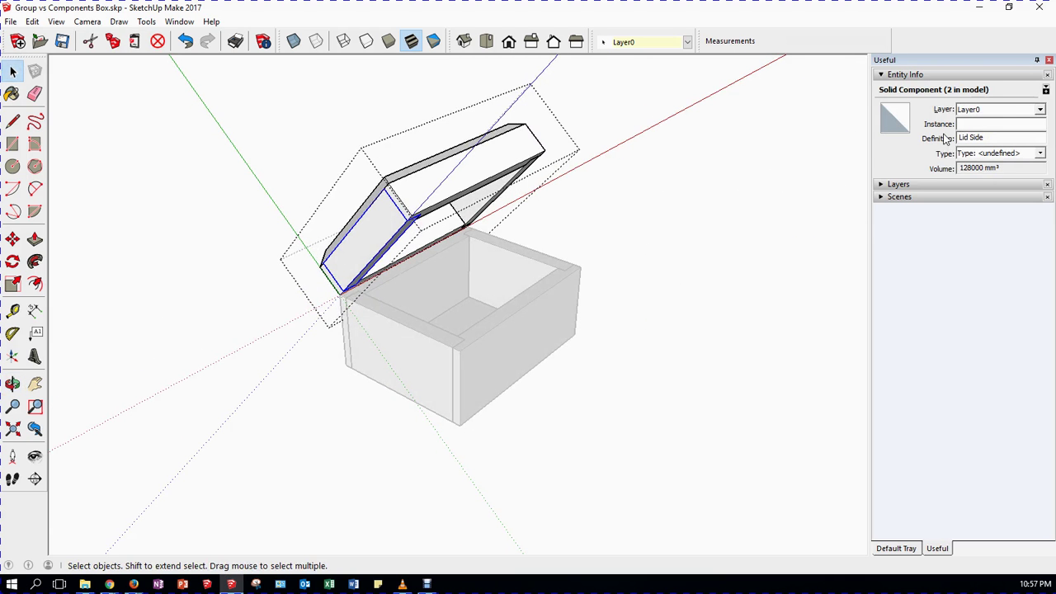
{"action": "left_click", "coordinate": [737, 264]}
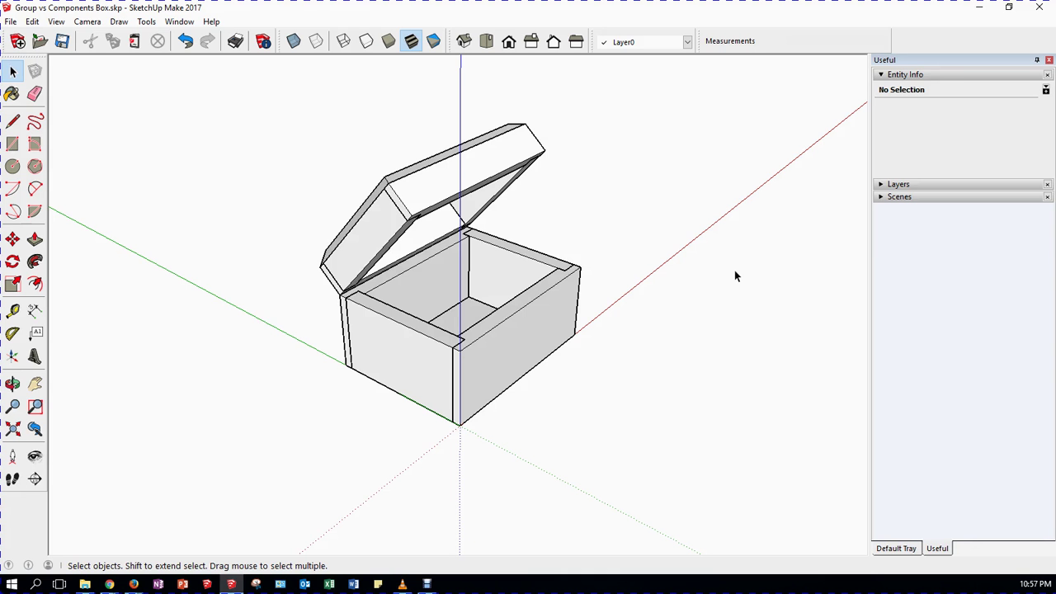
- Move the base's front board away from the box along the green axis
{"action": "middle_click_drag", "start_coordinate": [512, 372], "coordinate": [555, 360]}
{"action": "left_click", "coordinate": [509, 377]}
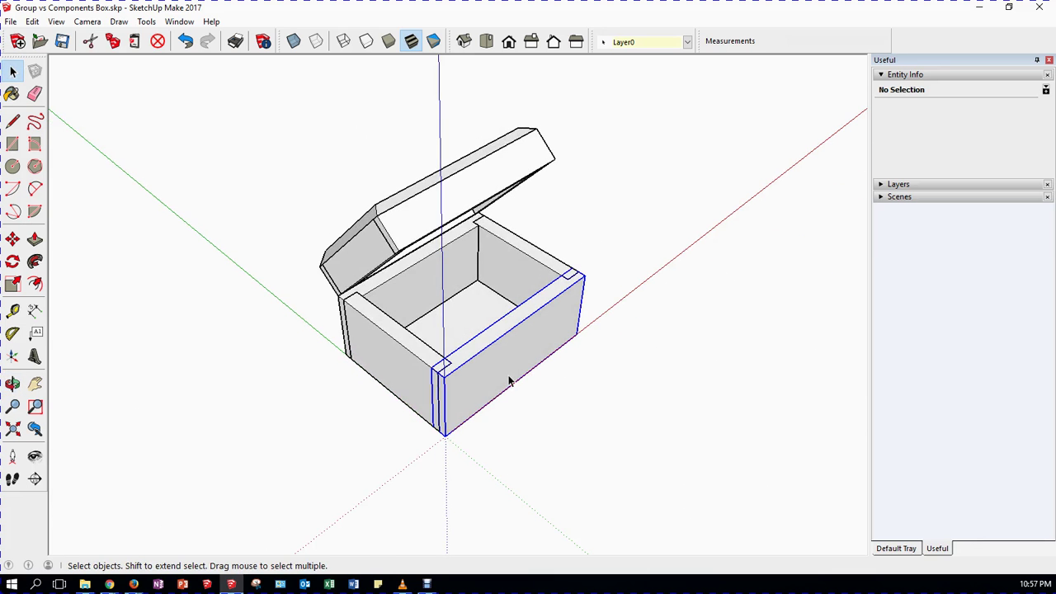
{"action": "left_click", "coordinate": [12, 239]}
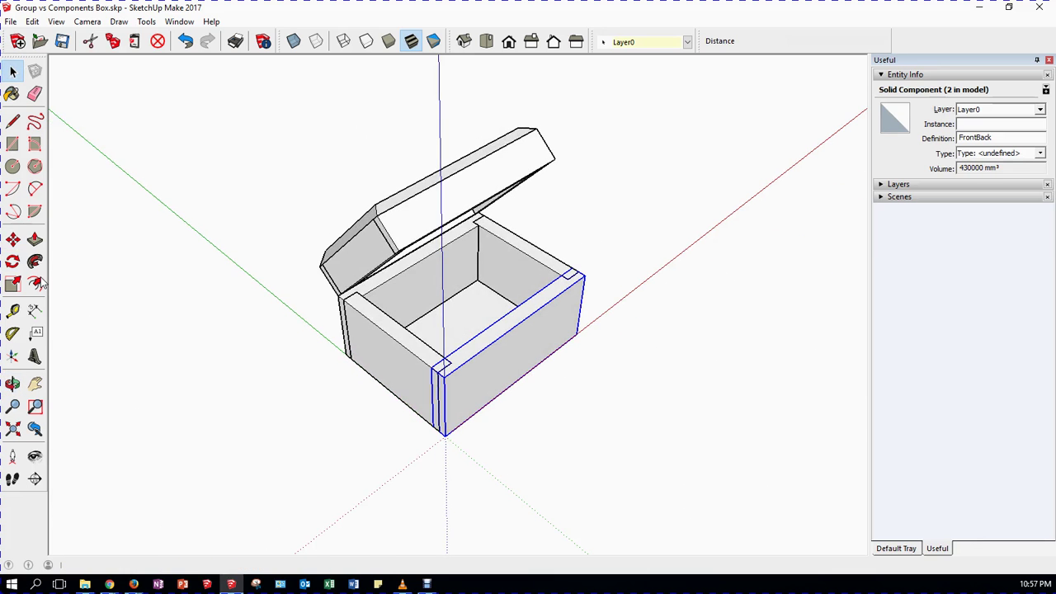
{"action": "left_click", "coordinate": [443, 431]}
{"action": "left_click", "coordinate": [517, 493]}
- Move the front board back against the base by its bottom corner and clear the selection
{"action": "mouse_move", "coordinate": [99, 214]}
{"action": "middle_mouse_down"}
{"action": "mouse_move", "coordinate": [183, 285]}
{"action": "mouse_move", "coordinate": [537, 84]}
{"action": "mouse_move", "coordinate": [201, 265]}
{"action": "mouse_move", "coordinate": [132, 247]}
{"action": "mouse_move", "coordinate": [131, 269]}
{"action": "mouse_move", "coordinate": [106, 221]}
{"action": "middle_mouse_up"}
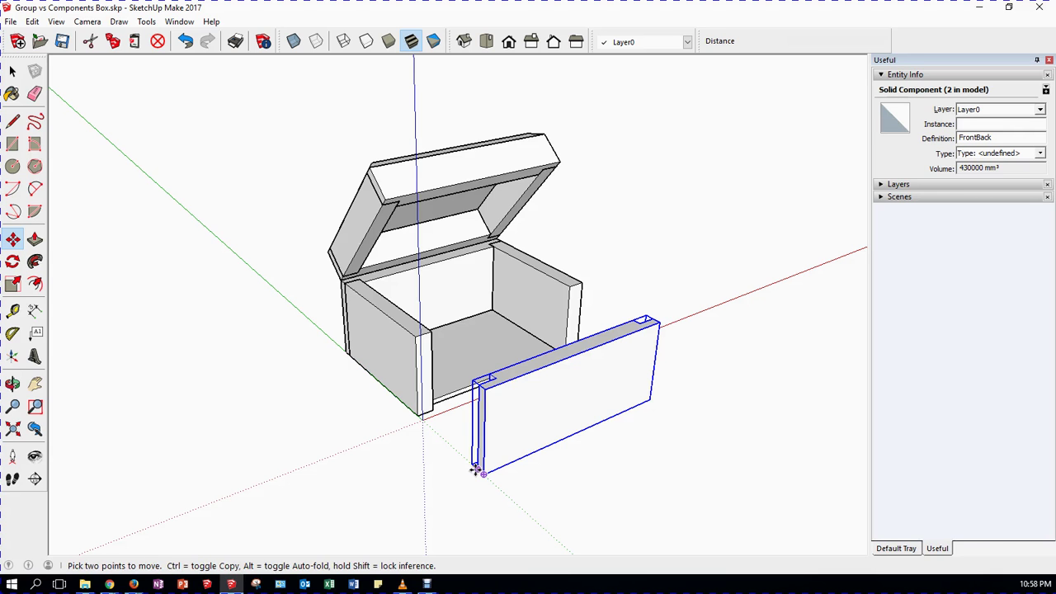
{"action": "left_click", "coordinate": [476, 468]}
{"action": "left_click", "coordinate": [419, 417]}
{"action": "left_click", "coordinate": [13, 72]}
{"action": "left_click", "coordinate": [338, 391]}
- Make the base's front board a unique component and rename its definition to Front
{"action": "left_click", "coordinate": [488, 354]}
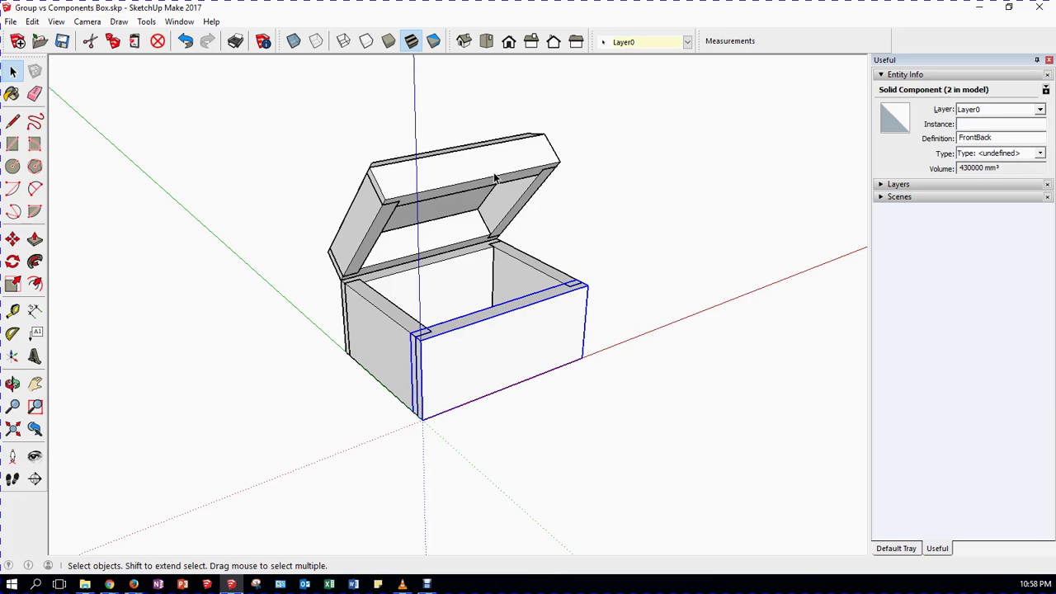
{"action": "right_click", "coordinate": [503, 346]}
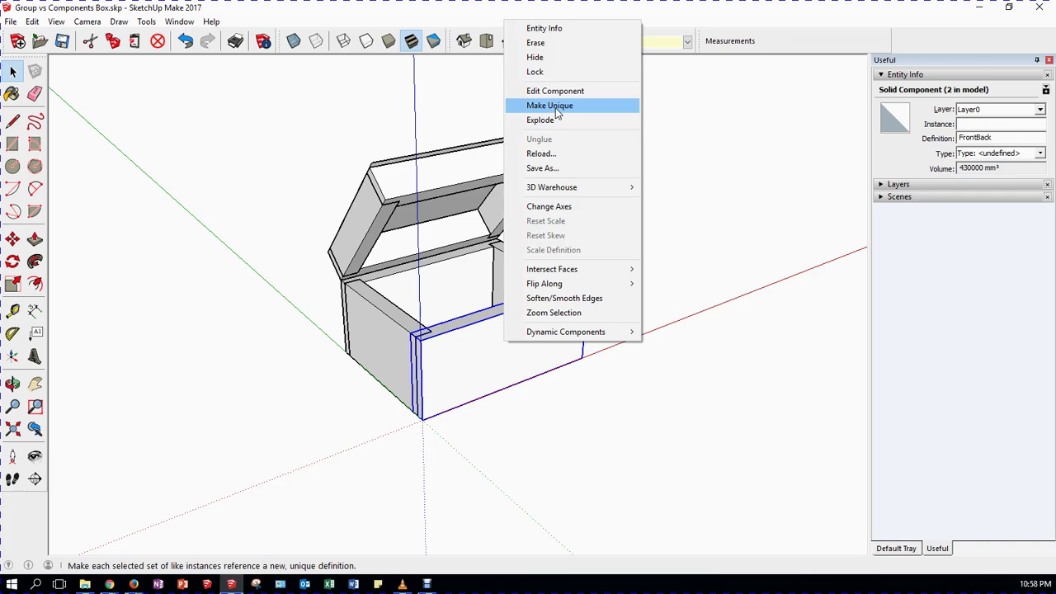
{"action": "left_click", "coordinate": [549, 106]}
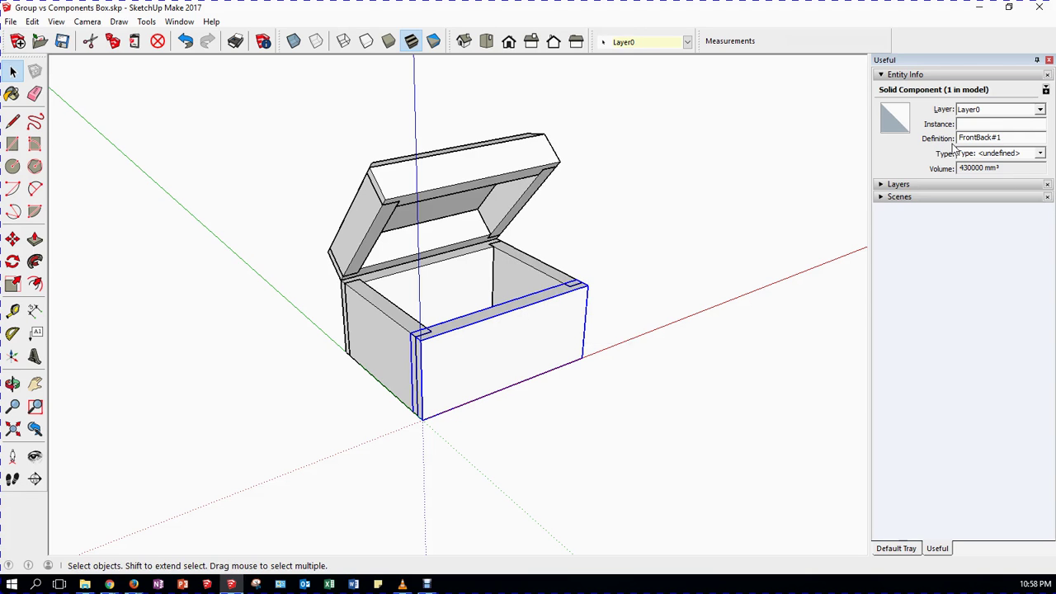
{"action": "left_click", "coordinate": [1002, 137]}
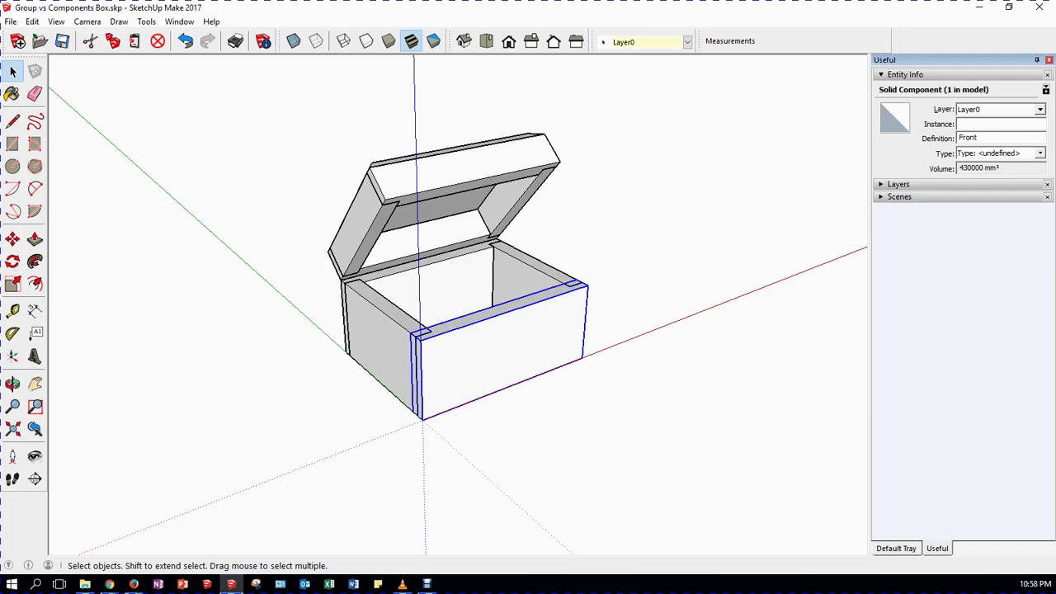
{"action": "left_click", "coordinate": [528, 407]}
- Rename the definition of the base's back board to Back
{"action": "left_click", "coordinate": [440, 288]}
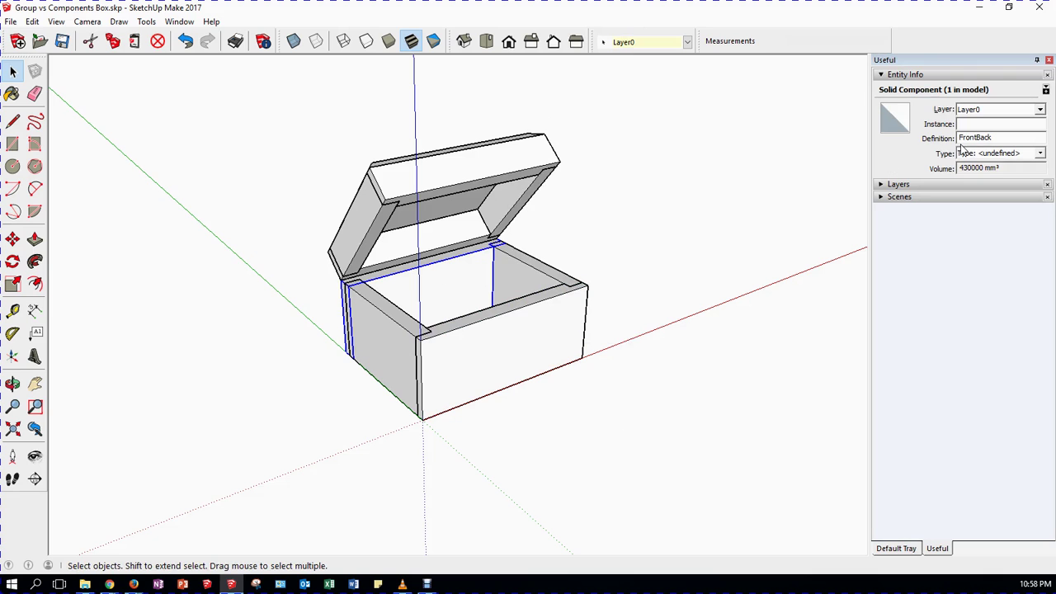
{"action": "left_click", "coordinate": [975, 137]}
{"action": "key", "text": "BackSpace"}
{"action": "key", "text": "BackSpace"}
{"action": "key", "text": "BackSpace"}
{"action": "key", "text": "BackSpace"}
{"action": "key", "text": "BackSpace"}
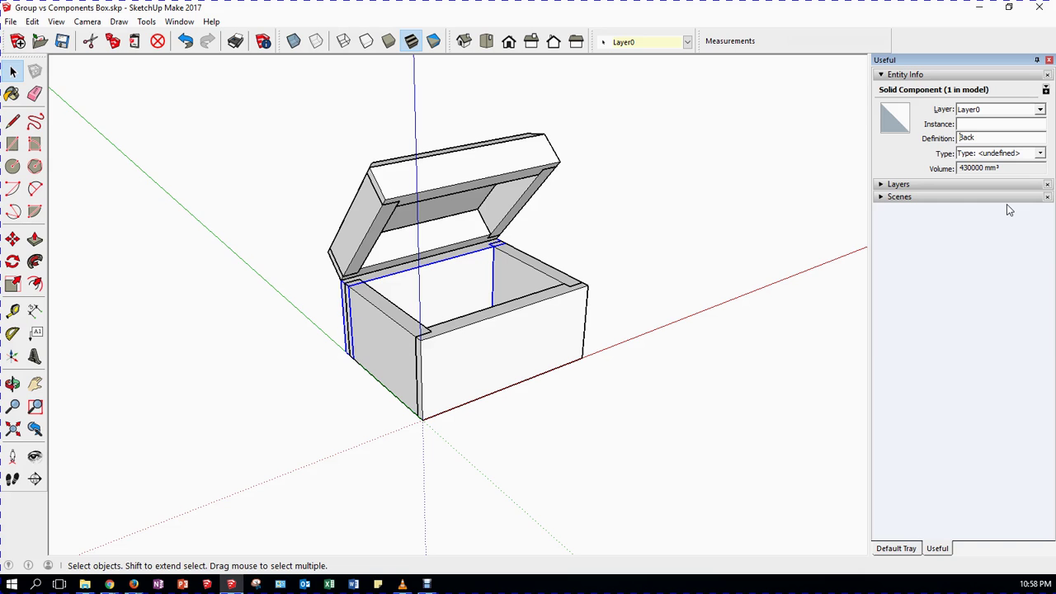
{"action": "left_click", "coordinate": [837, 250]}
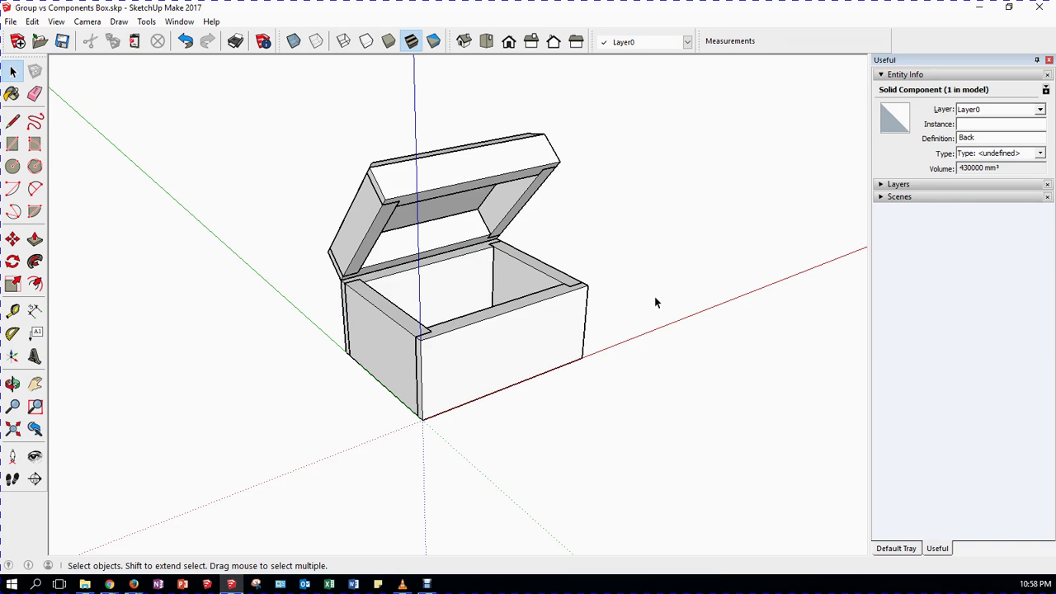
- Open the Front component and draw a rectangle about 75 by 10 mm on its outer face, starting on the upper edge
{"action": "double_click", "coordinate": [437, 376]}
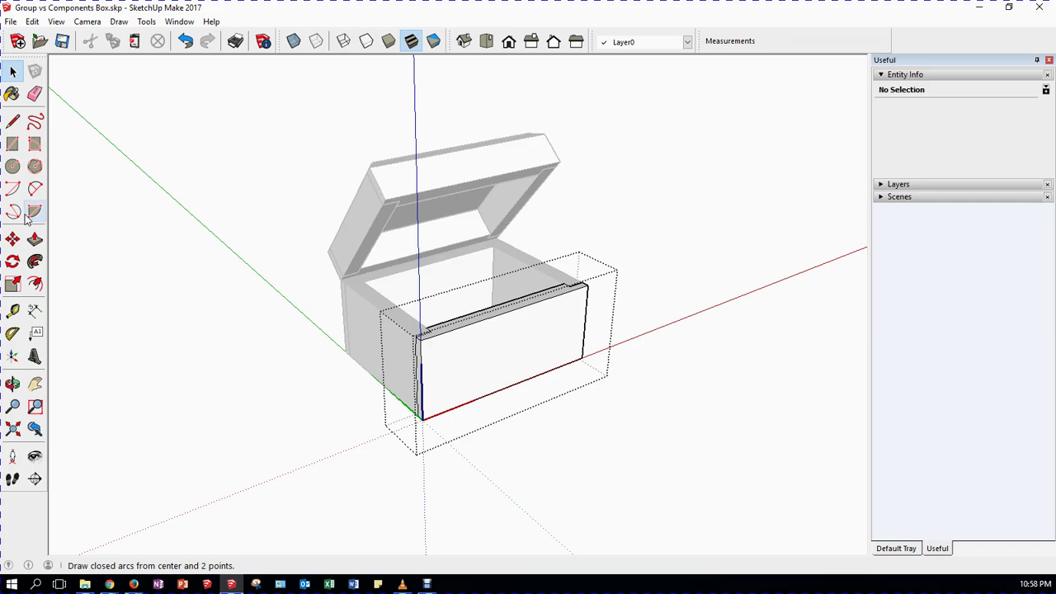
{"action": "left_click", "coordinate": [12, 144]}
{"action": "scroll", "coordinate": [546, 334], "scroll_direction": "up", "scroll_amount": 5}
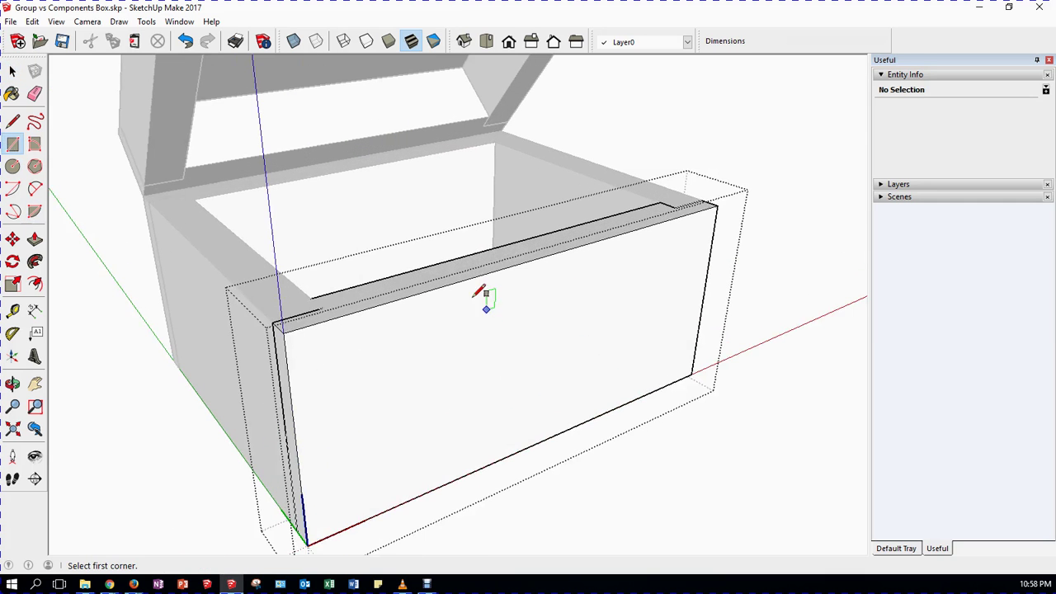
{"action": "left_click", "coordinate": [462, 282]}
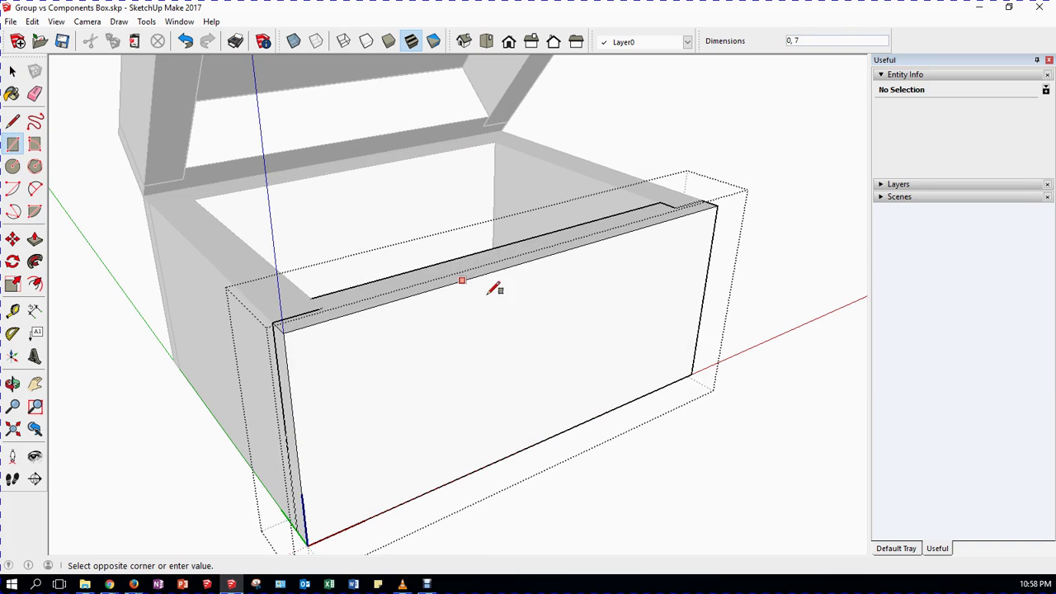
{"action": "left_click", "coordinate": [598, 261]}
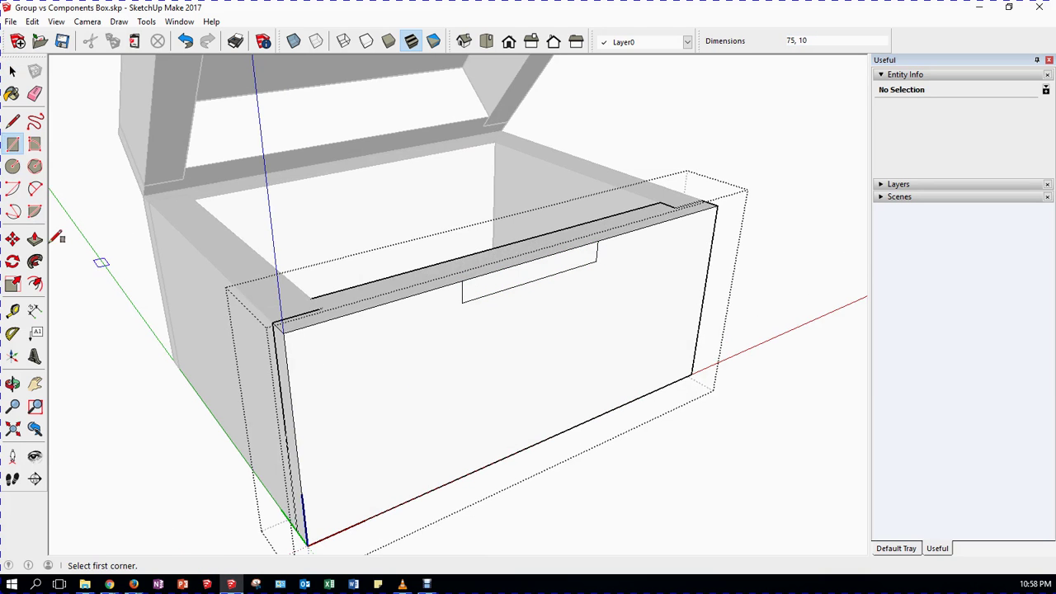
- Push the rectangle 7 mm through the front board to cut a notch, and leave component editing
{"action": "left_click", "coordinate": [35, 241]}
{"action": "left_click", "coordinate": [469, 292]}
{"action": "left_click", "coordinate": [459, 285]}
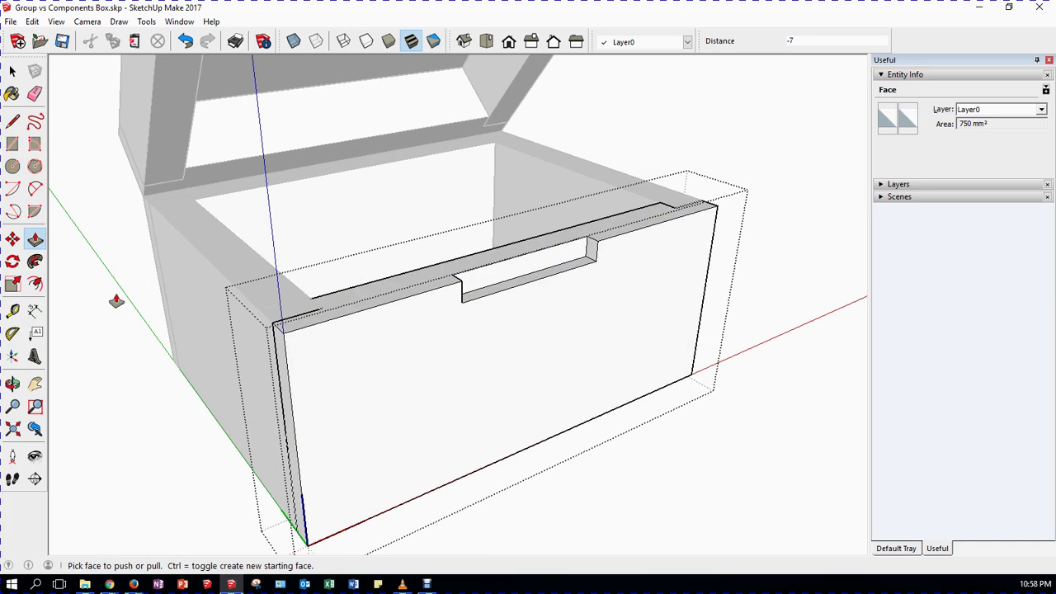
{"action": "left_click", "coordinate": [12, 72]}
{"action": "left_click", "coordinate": [98, 180]}
- Rotate the lid group about its rear hinge corner until it closes onto the base
{"action": "scroll", "coordinate": [325, 271], "scroll_direction": "down", "scroll_amount": 3}
{"action": "middle_click_drag", "start_coordinate": [325, 272], "coordinate": [209, 212]}
{"action": "left_click", "coordinate": [162, 208]}
{"action": "left_click", "coordinate": [12, 261]}
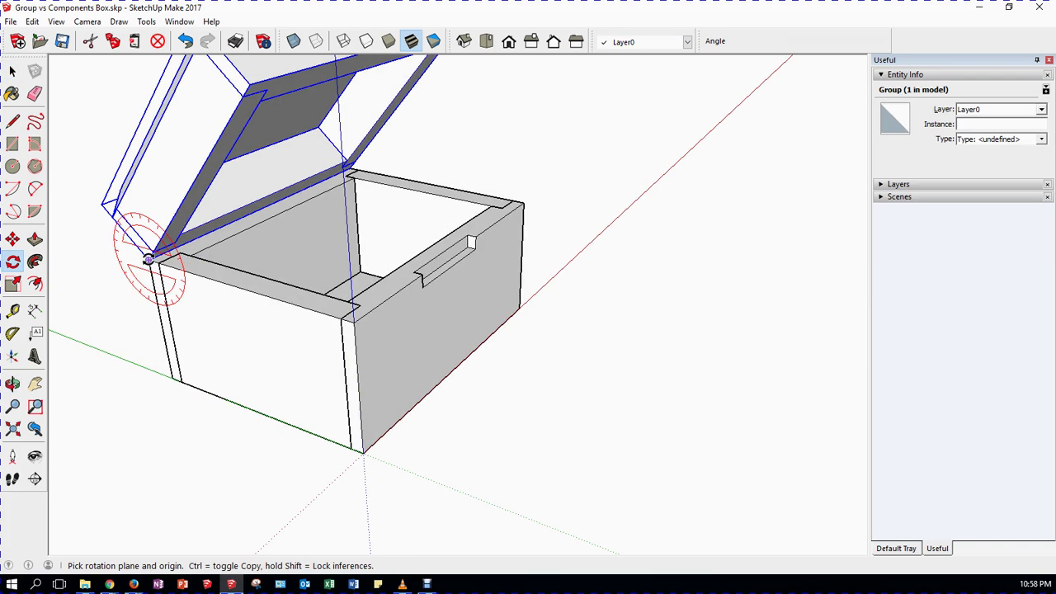
{"action": "left_click", "coordinate": [149, 260]}
{"action": "left_click", "coordinate": [186, 193]}
{"action": "left_click", "coordinate": [236, 282]}
{"action": "middle_click_drag", "start_coordinate": [441, 354], "coordinate": [448, 177]}
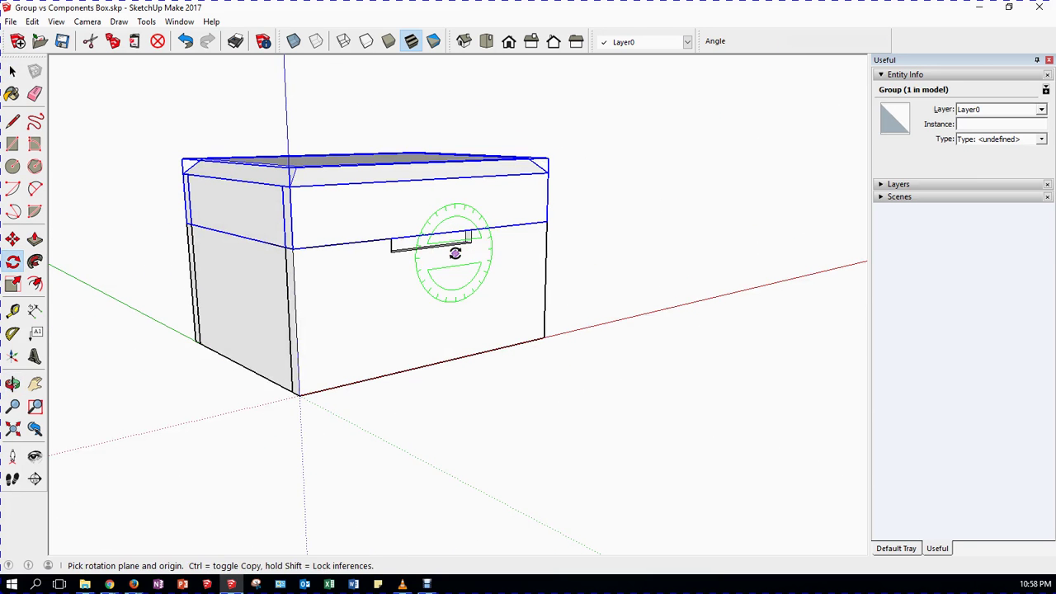
- Select the notched front board and other parts of the closed box, clear the selection, and examine the finished model
{"action": "left_click", "coordinate": [12, 72]}
{"action": "left_click", "coordinate": [401, 357]}
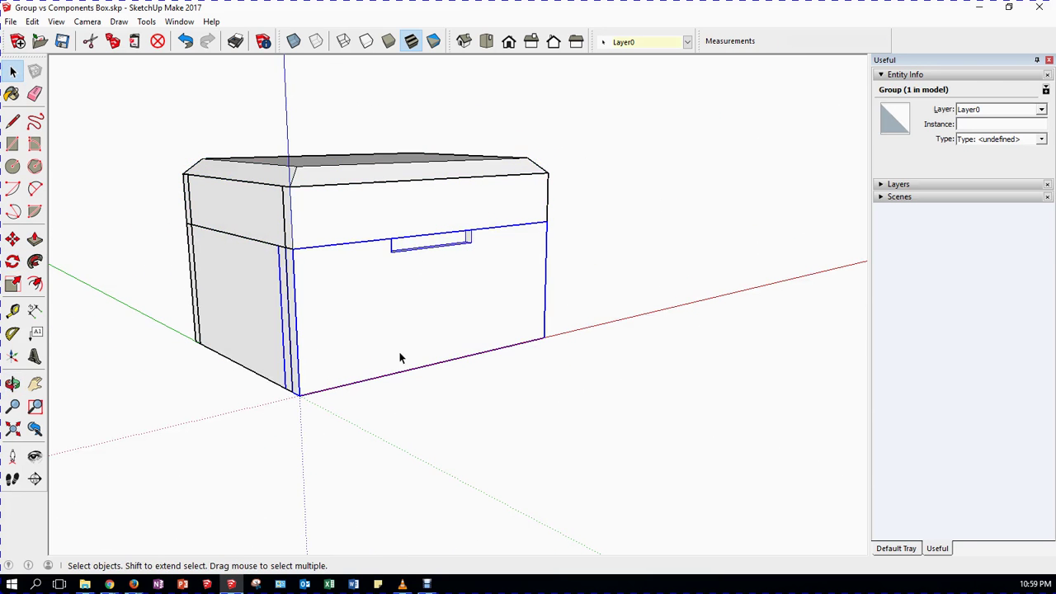
{"action": "middle_click_drag", "start_coordinate": [157, 325], "coordinate": [393, 435]}
{"action": "left_click", "coordinate": [404, 437]}
{"action": "left_click", "coordinate": [355, 372]}
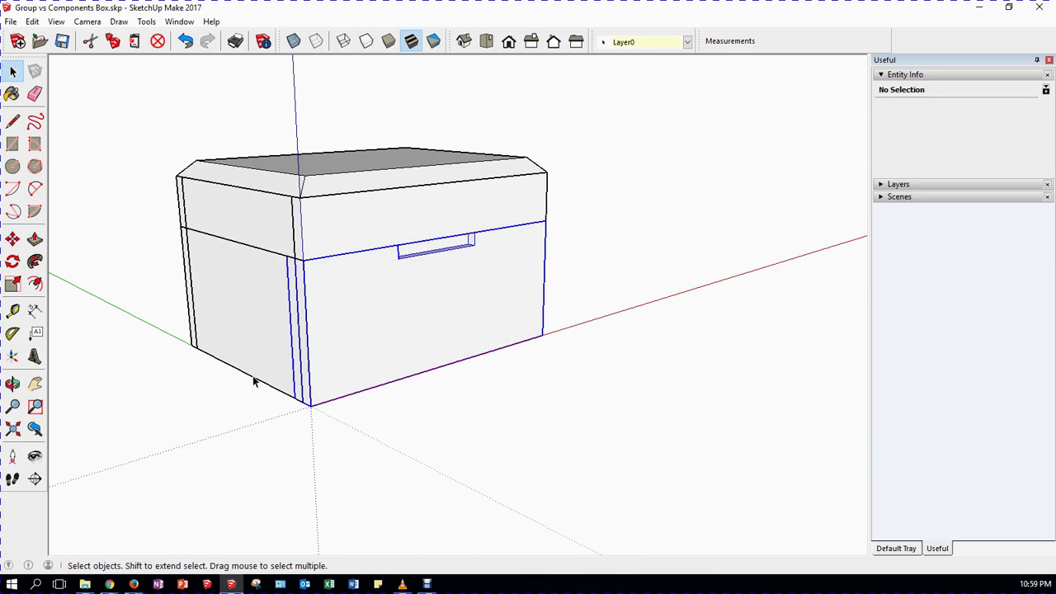
{"action": "left_click", "coordinate": [192, 341]}
{"action": "left_click", "coordinate": [444, 360]}
{"action": "left_click", "coordinate": [647, 389]}
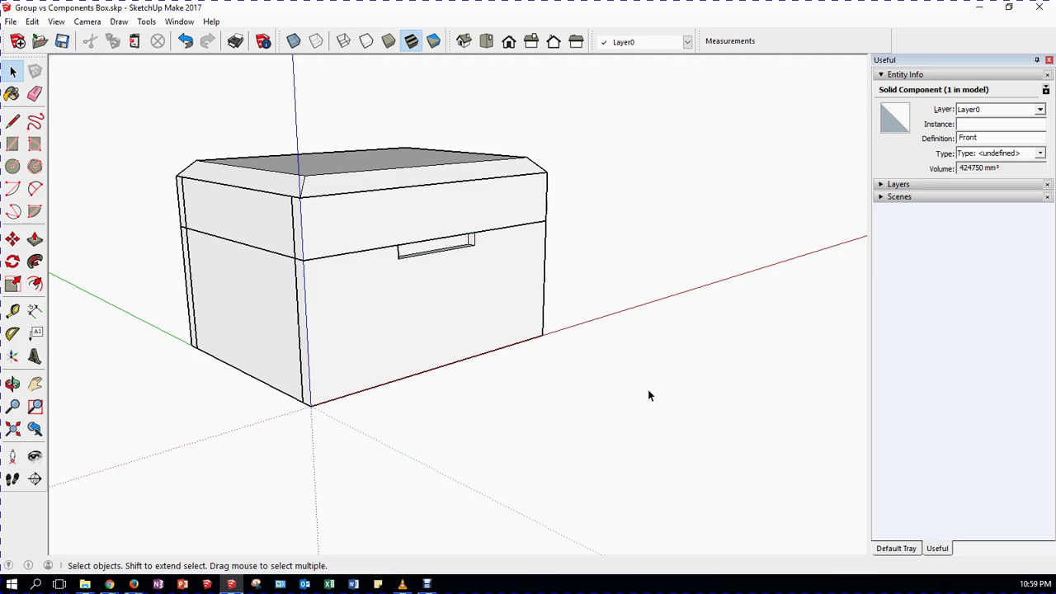
{"action": "middle_click_drag", "start_coordinate": [667, 431], "coordinate": [579, 512]}
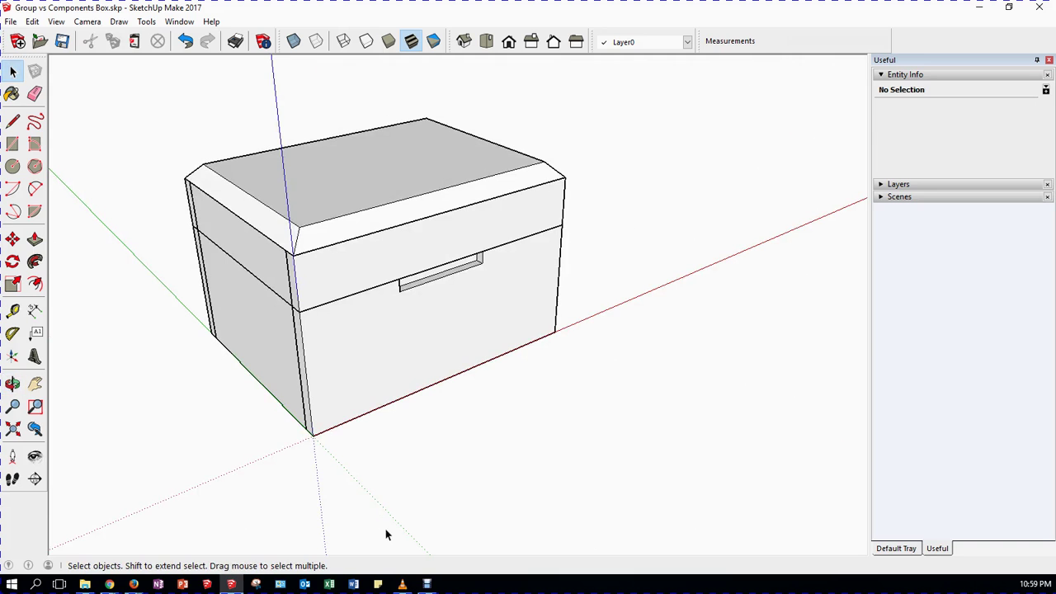